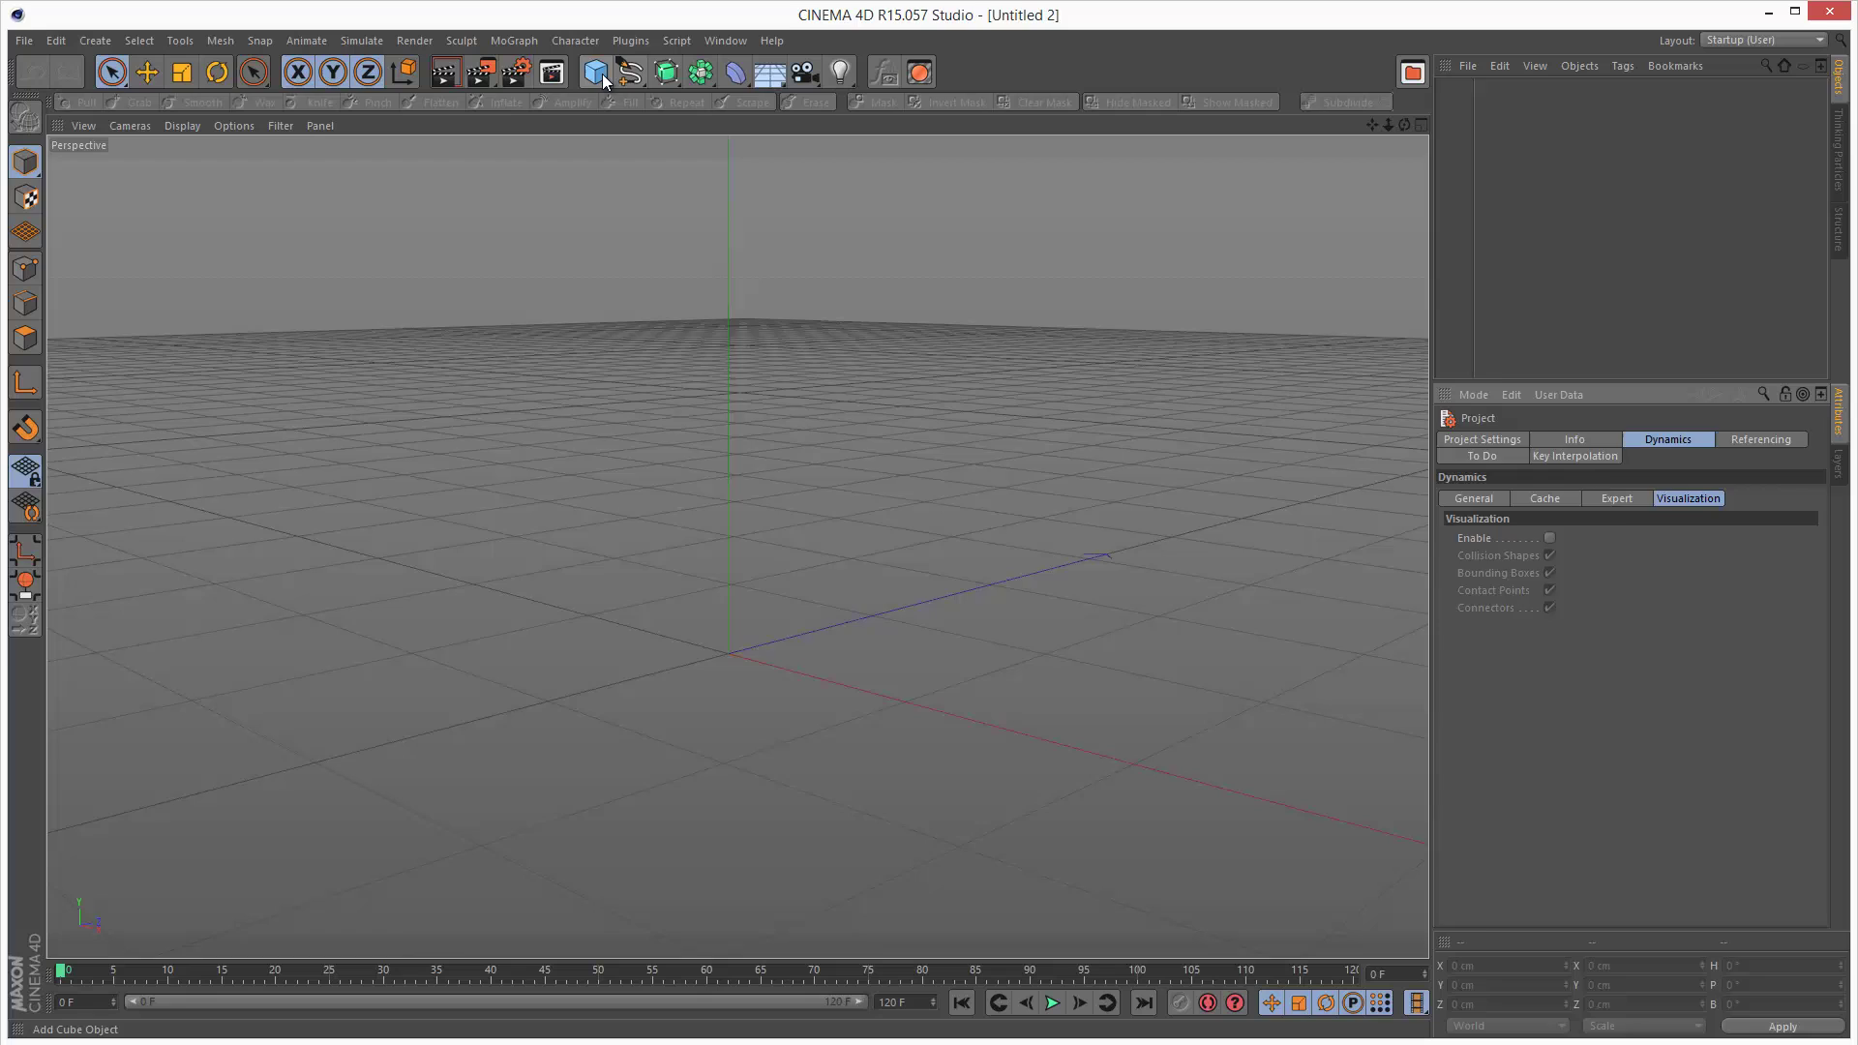
Add a cube, shrink it to 83 cm per side, and move it left above the grid
{"action": "left_click", "coordinate": [597, 73]}
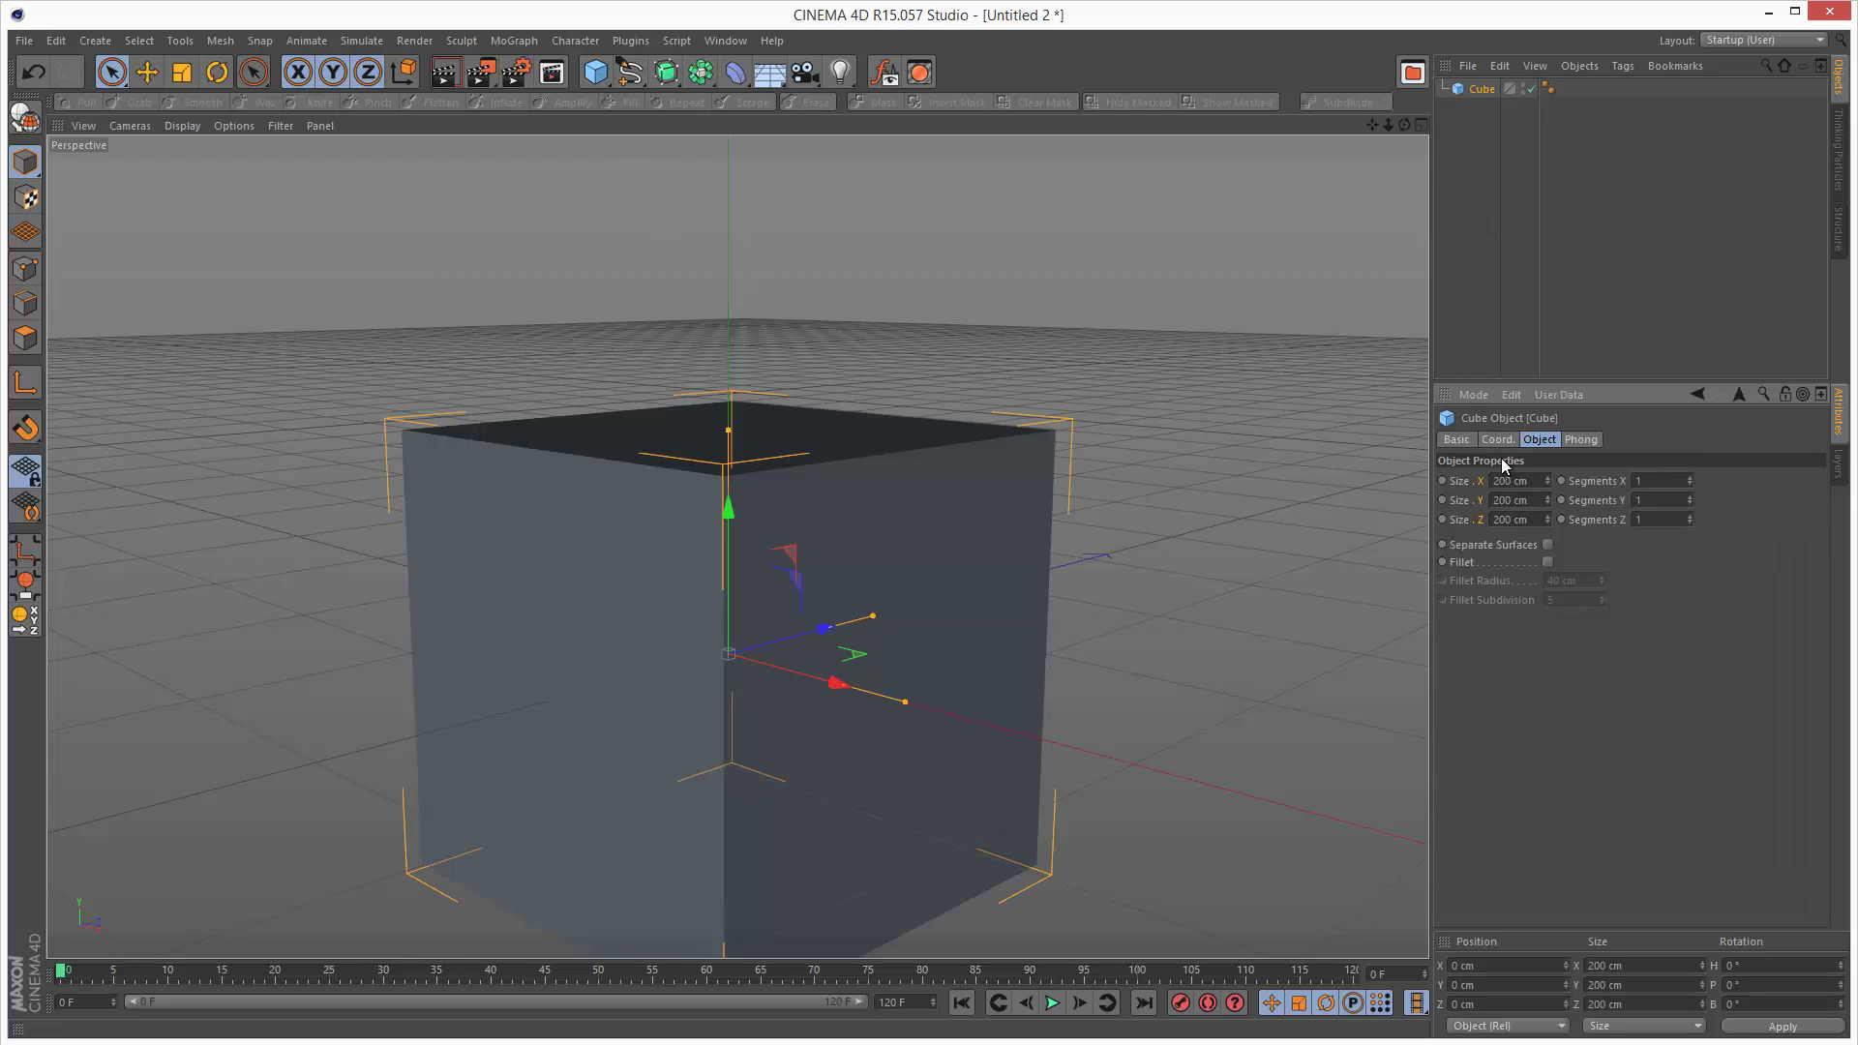
{"action": "left_click_drag", "start_coordinate": [1548, 480], "coordinate": [1547, 523]}
{"action": "left_click_drag", "start_coordinate": [833, 687], "coordinate": [496, 590]}
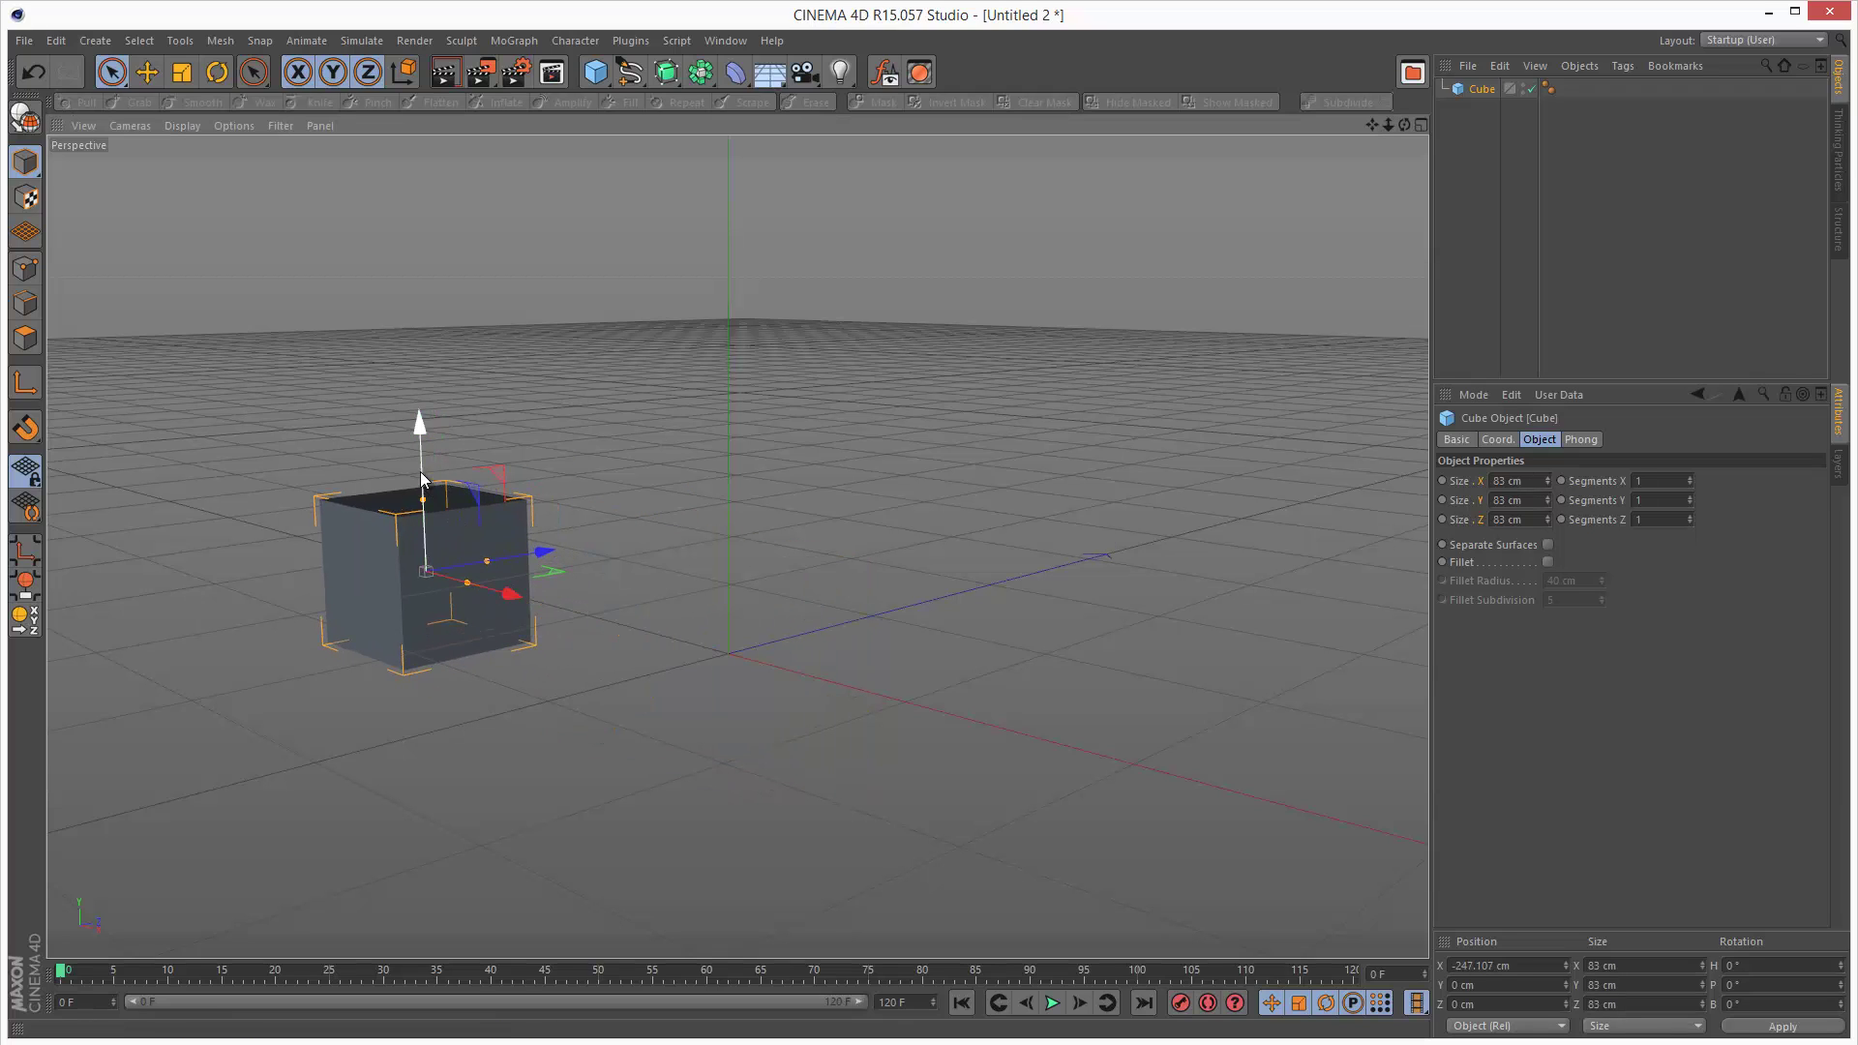
{"action": "left_click_drag", "start_coordinate": [415, 436], "coordinate": [416, 274]}
Add a sphere with a 49 cm radius and lift it above the grid, shifted slightly left
{"action": "left_click_drag", "start_coordinate": [597, 80], "coordinate": [997, 125]}
{"action": "left_click_drag", "start_coordinate": [1586, 481], "coordinate": [1588, 482]}
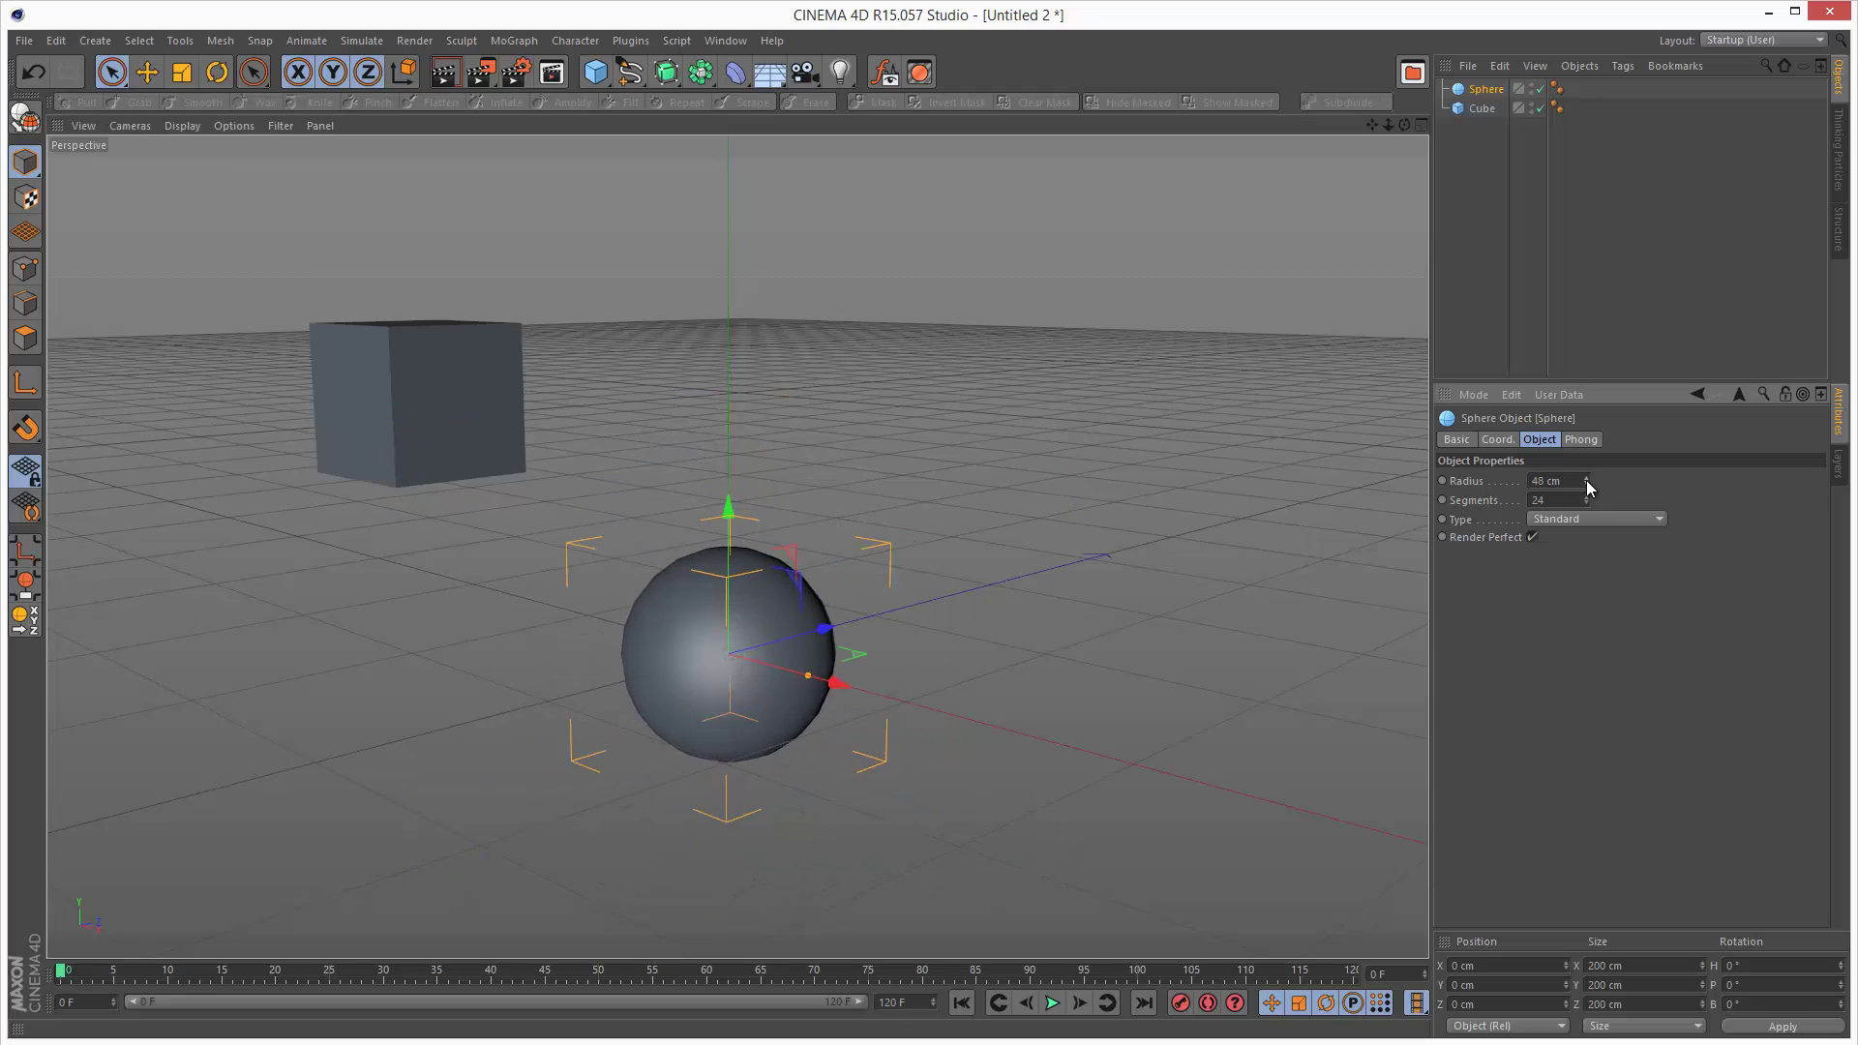
{"action": "left_click_drag", "start_coordinate": [745, 498], "coordinate": [726, 287]}
{"action": "left_click_drag", "start_coordinate": [843, 414], "coordinate": [789, 444]}
{"action": "left_click_drag", "start_coordinate": [592, 73], "coordinate": [590, 75]}
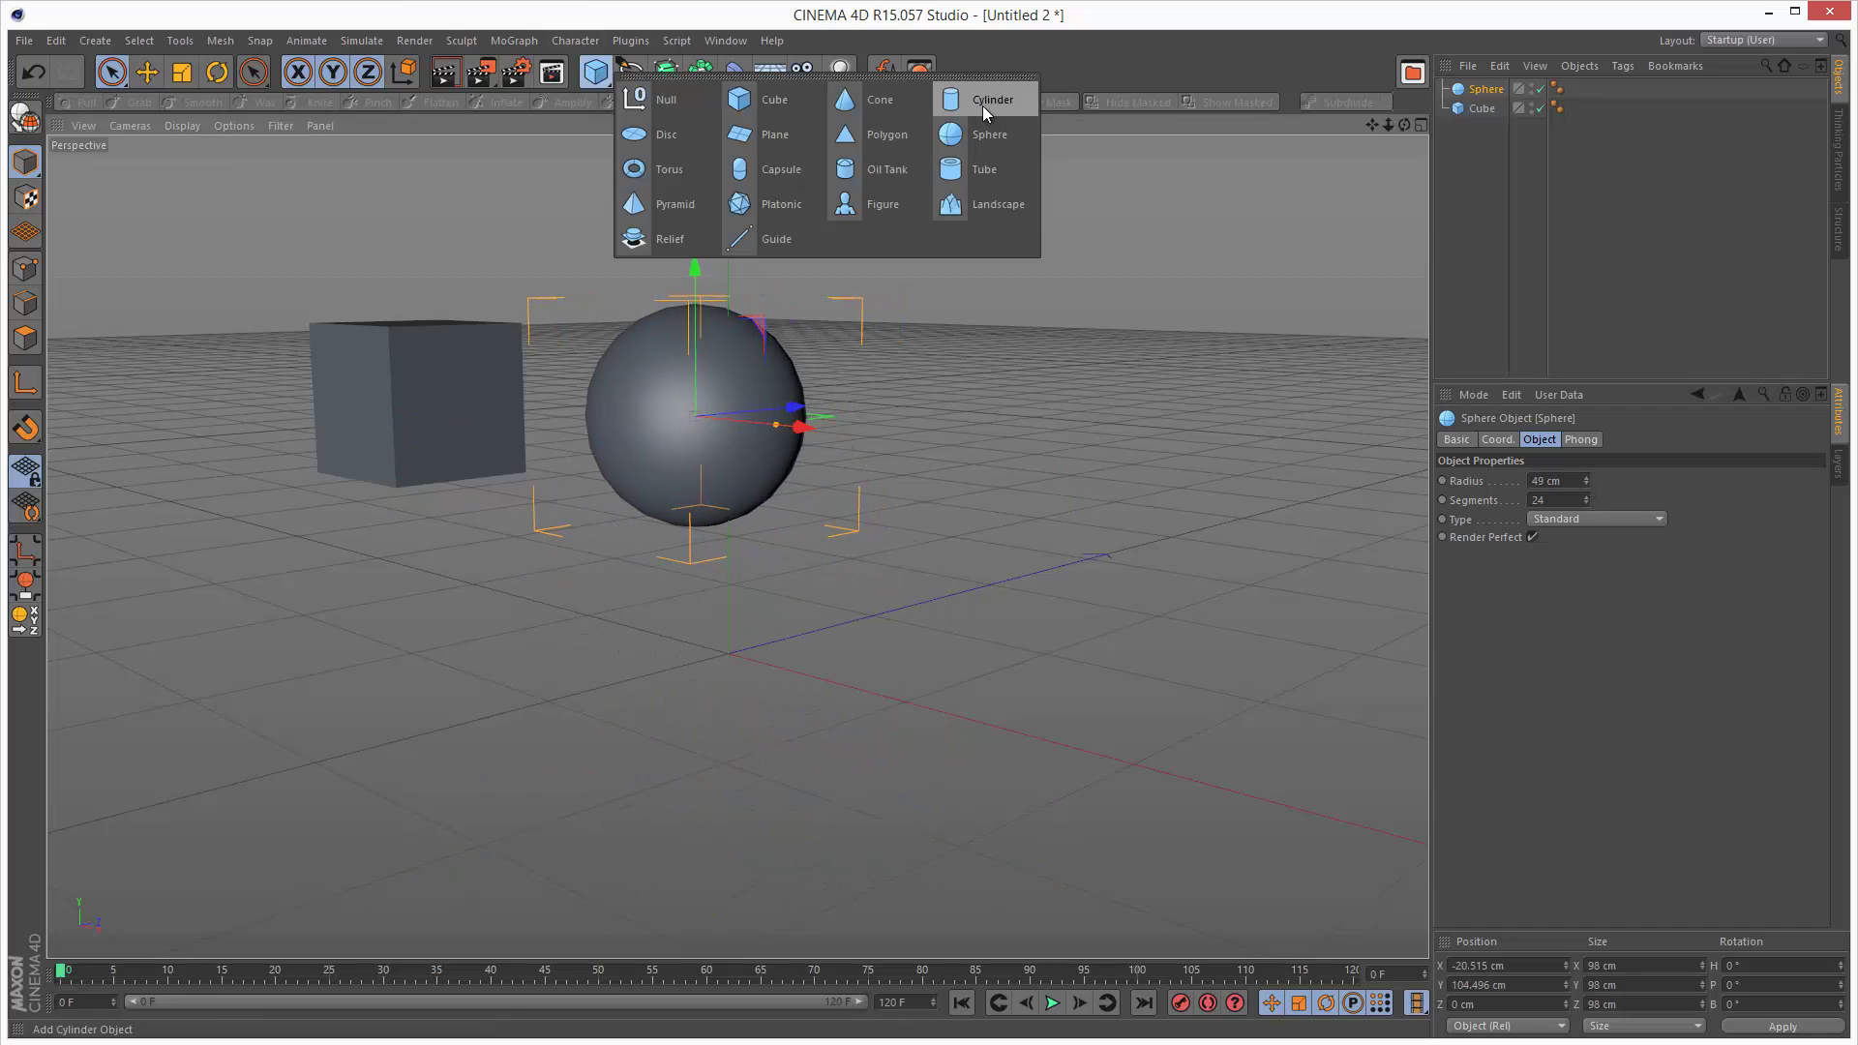
Add a shorter cone and place it above the grid to the right of the sphere
{"action": "left_click_drag", "start_coordinate": [898, 133], "coordinate": [880, 100]}
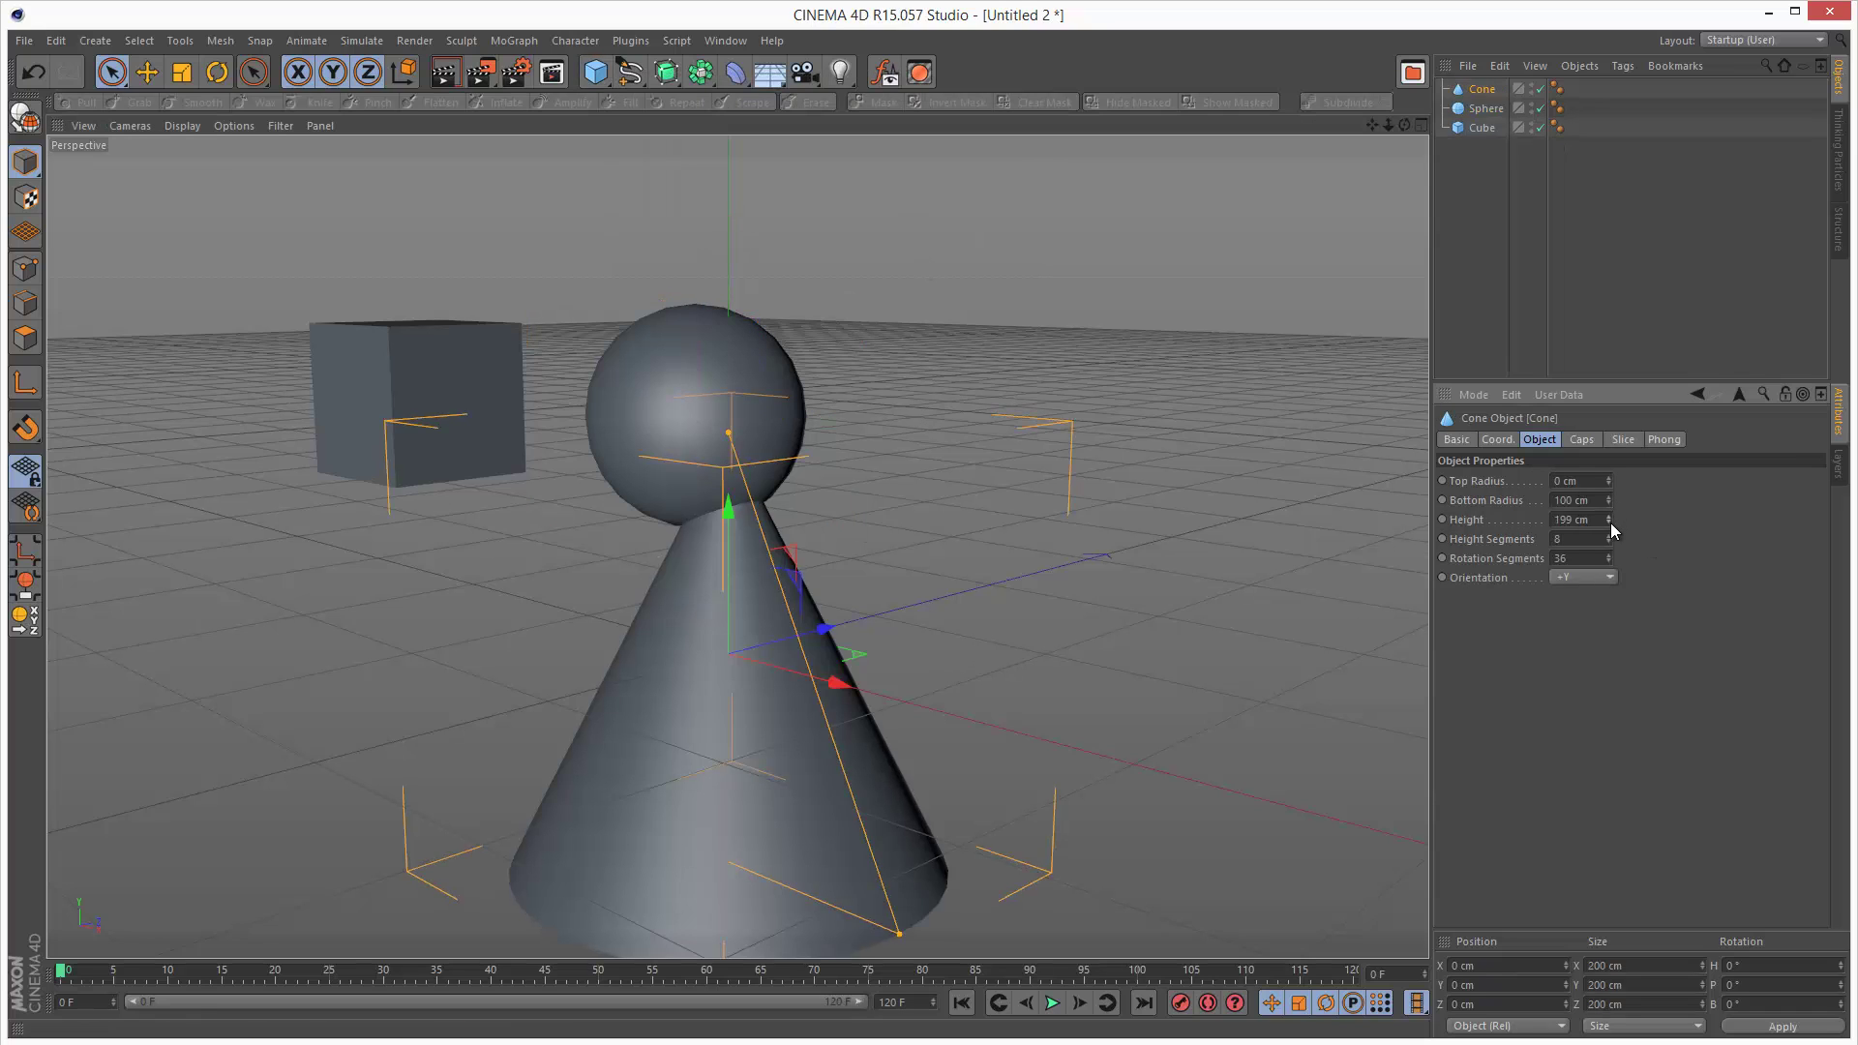
{"action": "left_click_drag", "start_coordinate": [1609, 521], "coordinate": [1610, 503]}
{"action": "left_click_drag", "start_coordinate": [840, 683], "coordinate": [1113, 716]}
{"action": "left_click_drag", "start_coordinate": [1018, 644], "coordinate": [954, 246]}
{"action": "left_click_drag", "start_coordinate": [1145, 399], "coordinate": [1115, 394]}
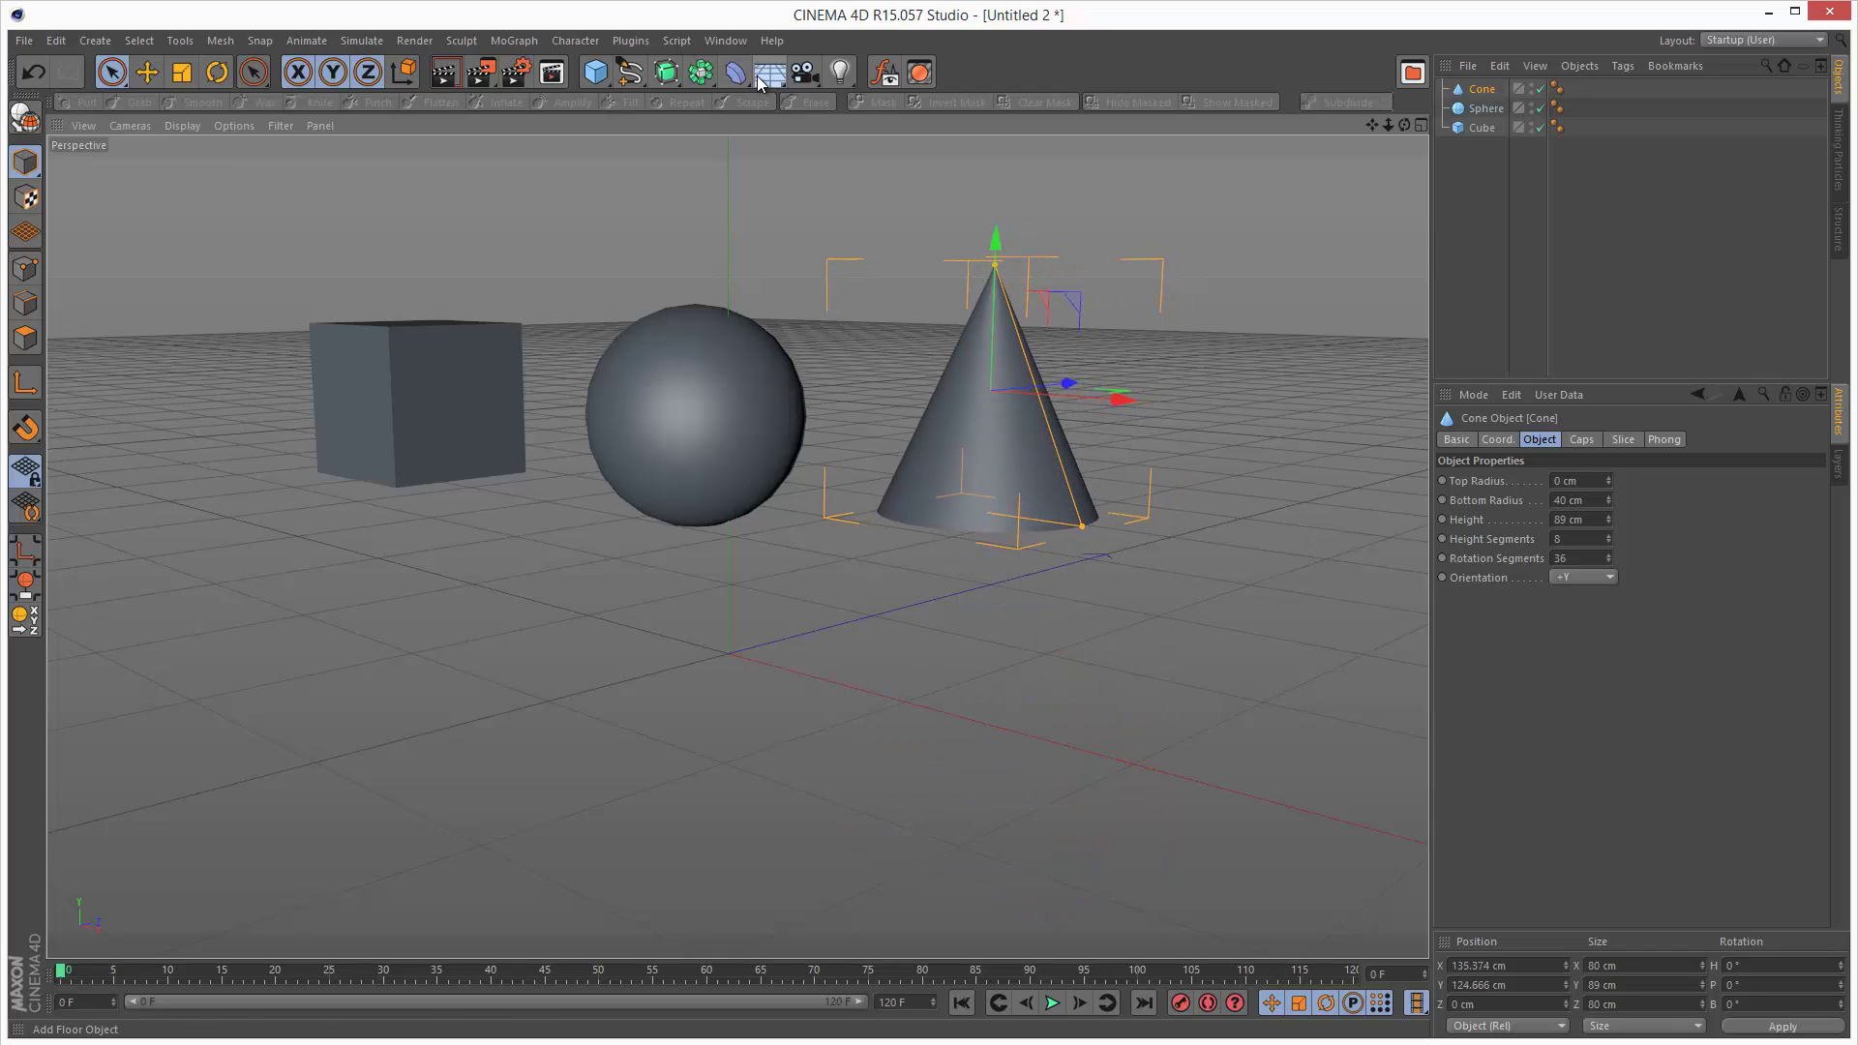
Add a Floor, give the cube a Rigid Body tag, and copy it to the sphere and cone
{"action": "left_click", "coordinate": [764, 77]}
{"action": "left_click", "coordinate": [831, 102]}
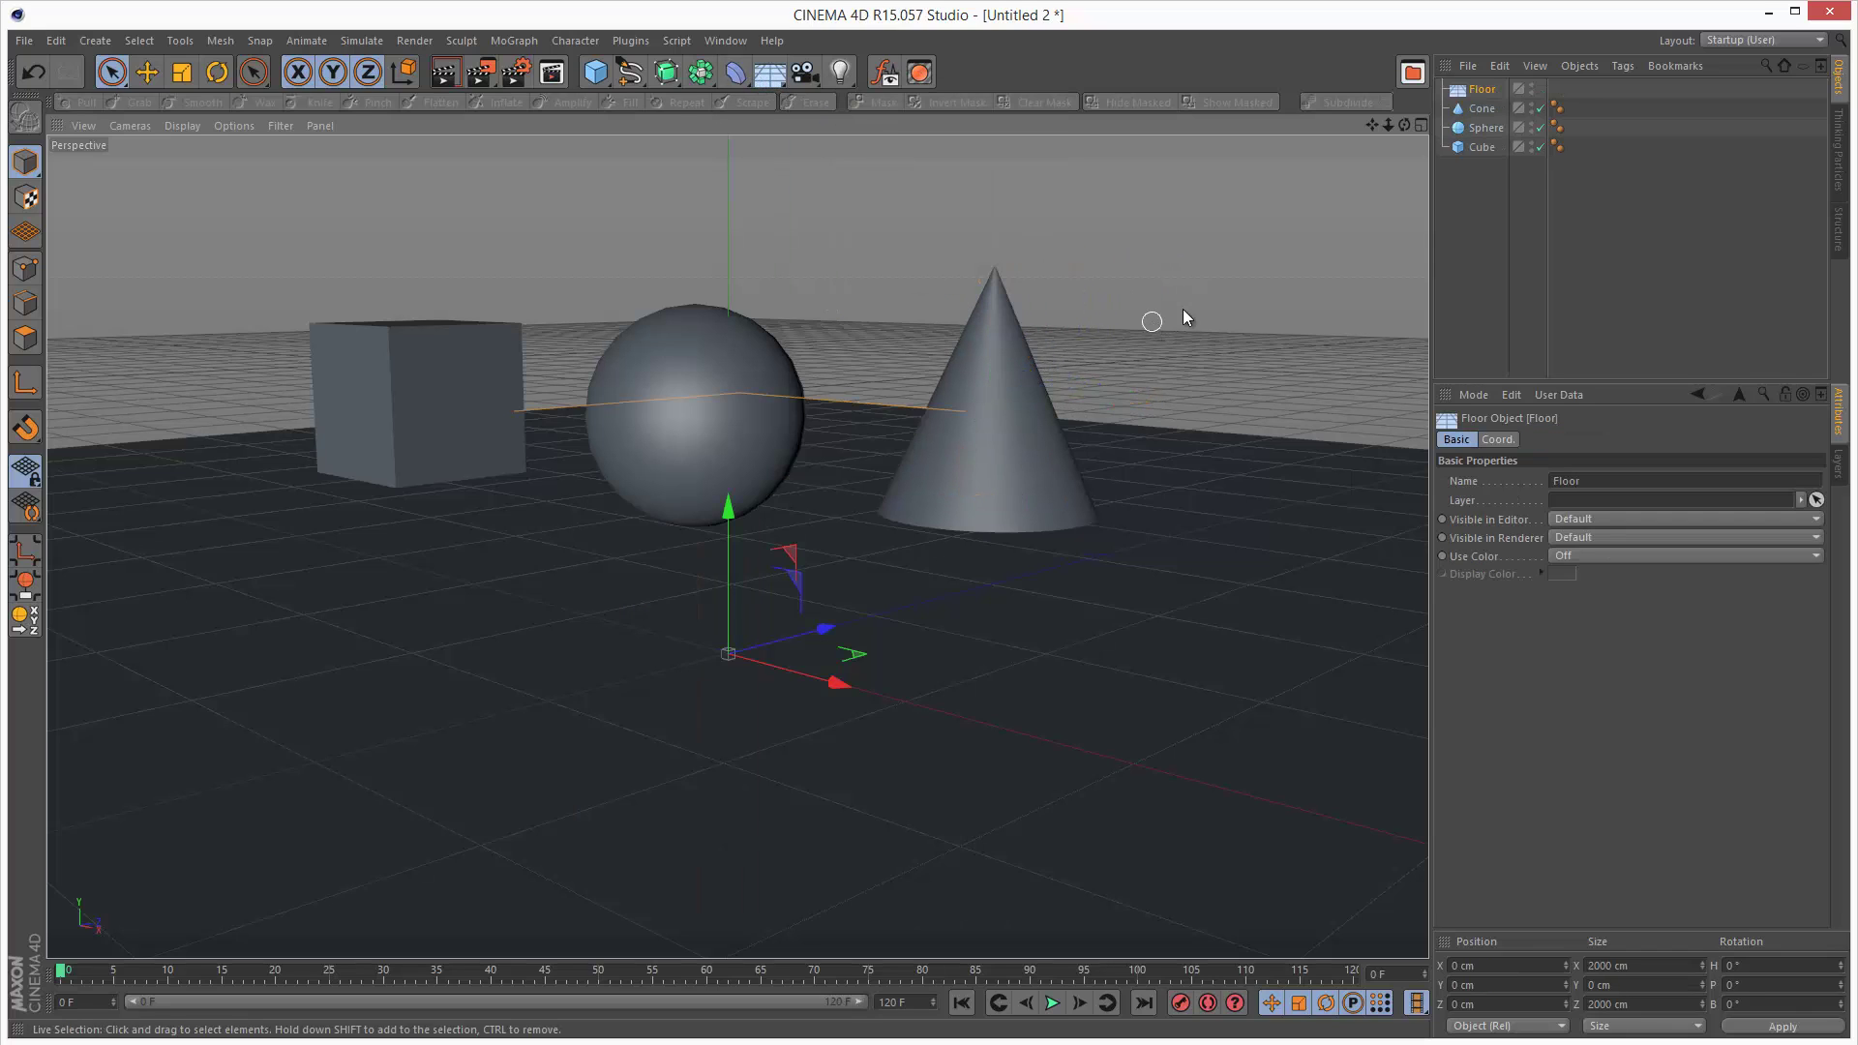
{"action": "left_click", "coordinate": [1491, 146]}
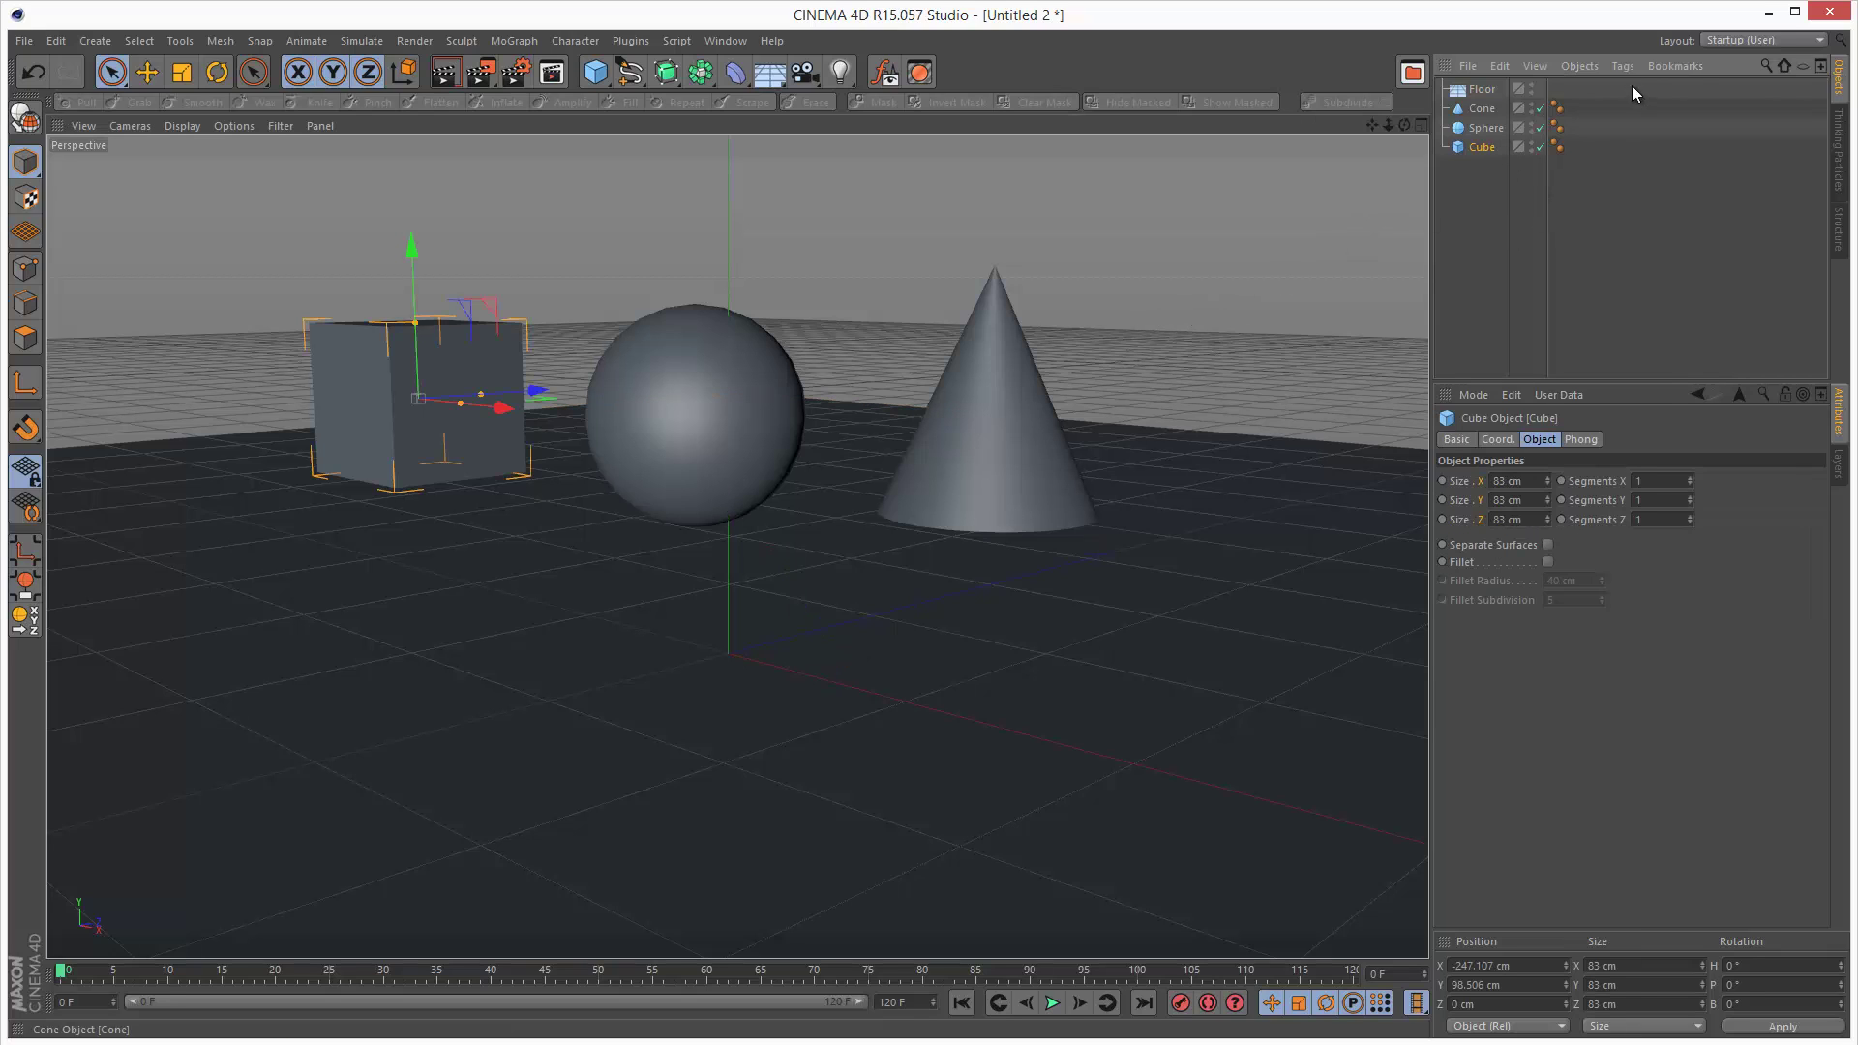
{"action": "left_click", "coordinate": [1622, 65]}
{"action": "mouse_move", "coordinate": [1674, 268]}
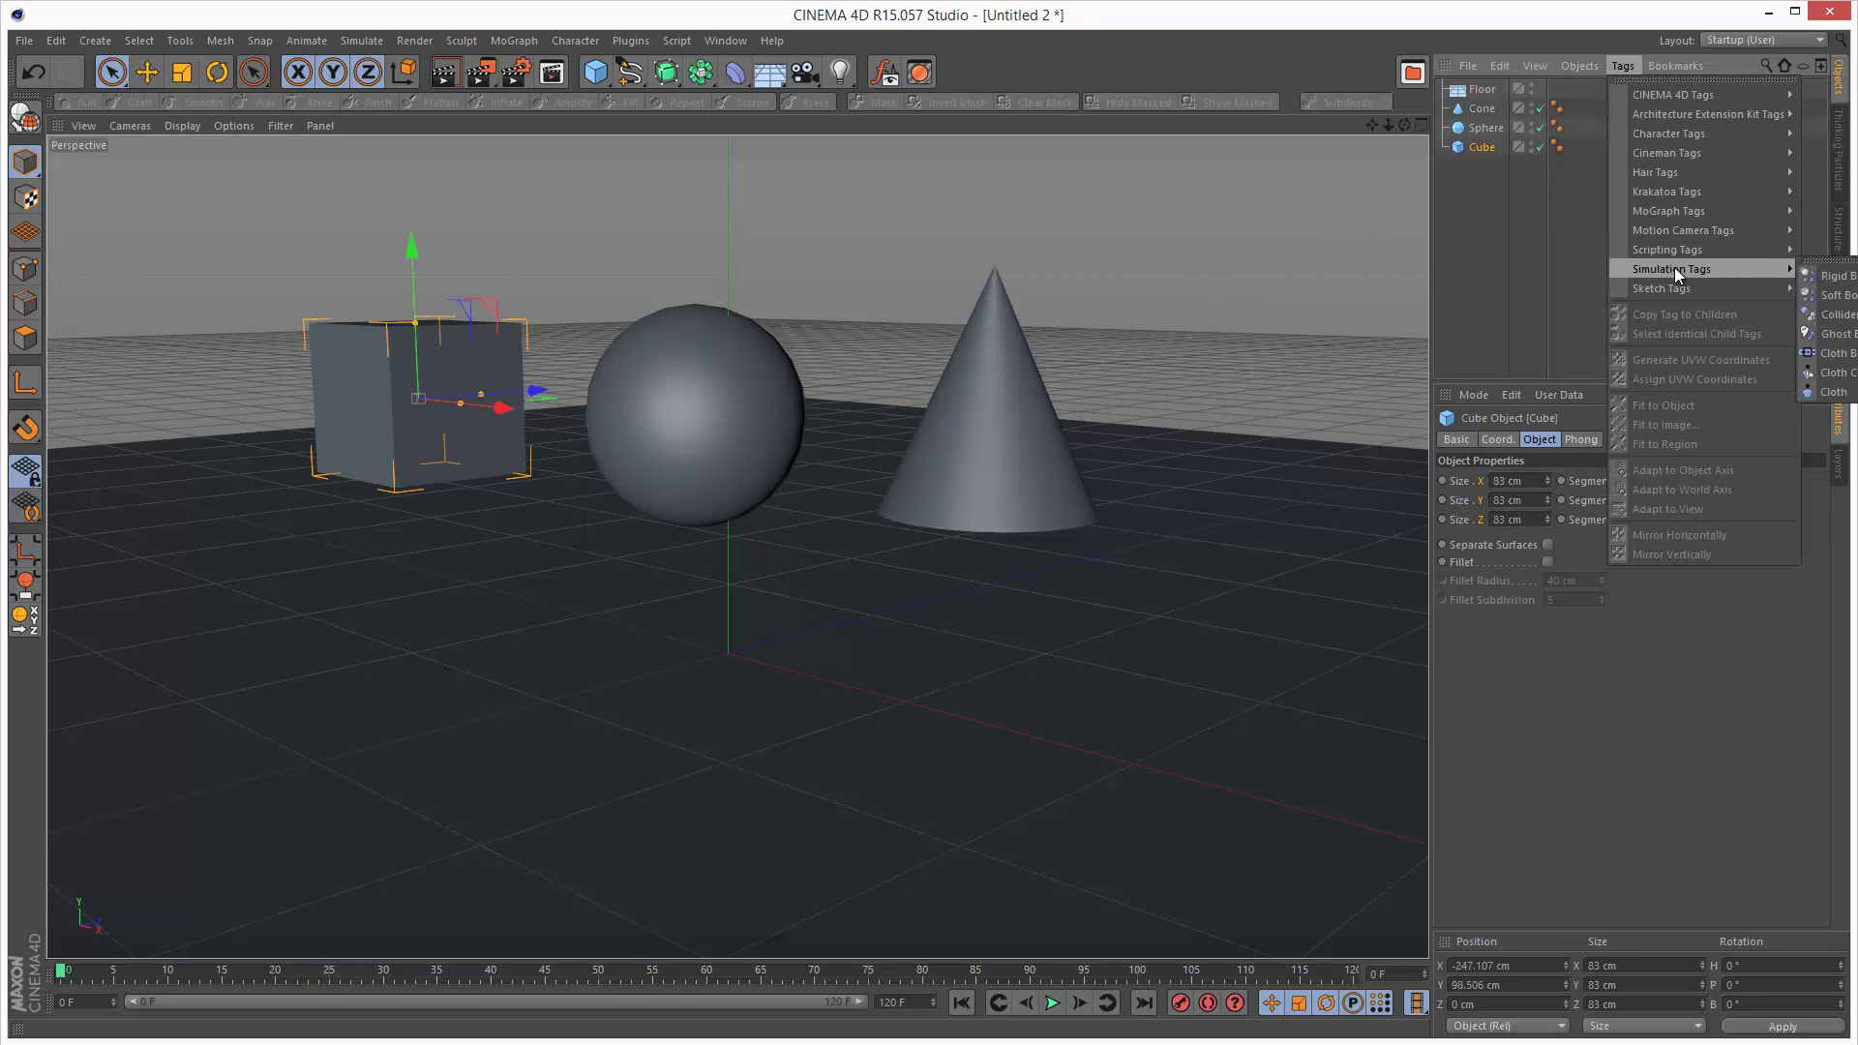
{"action": "left_click", "coordinate": [1836, 277]}
{"action": "left_click_drag", "start_coordinate": [1581, 126], "coordinate": [1559, 88], "text": "ctrl"}
Copy the Rigid Body tag to the floor, use Gouraud Shading (Lines), and run the simulation
{"action": "left_click", "coordinate": [1630, 298]}
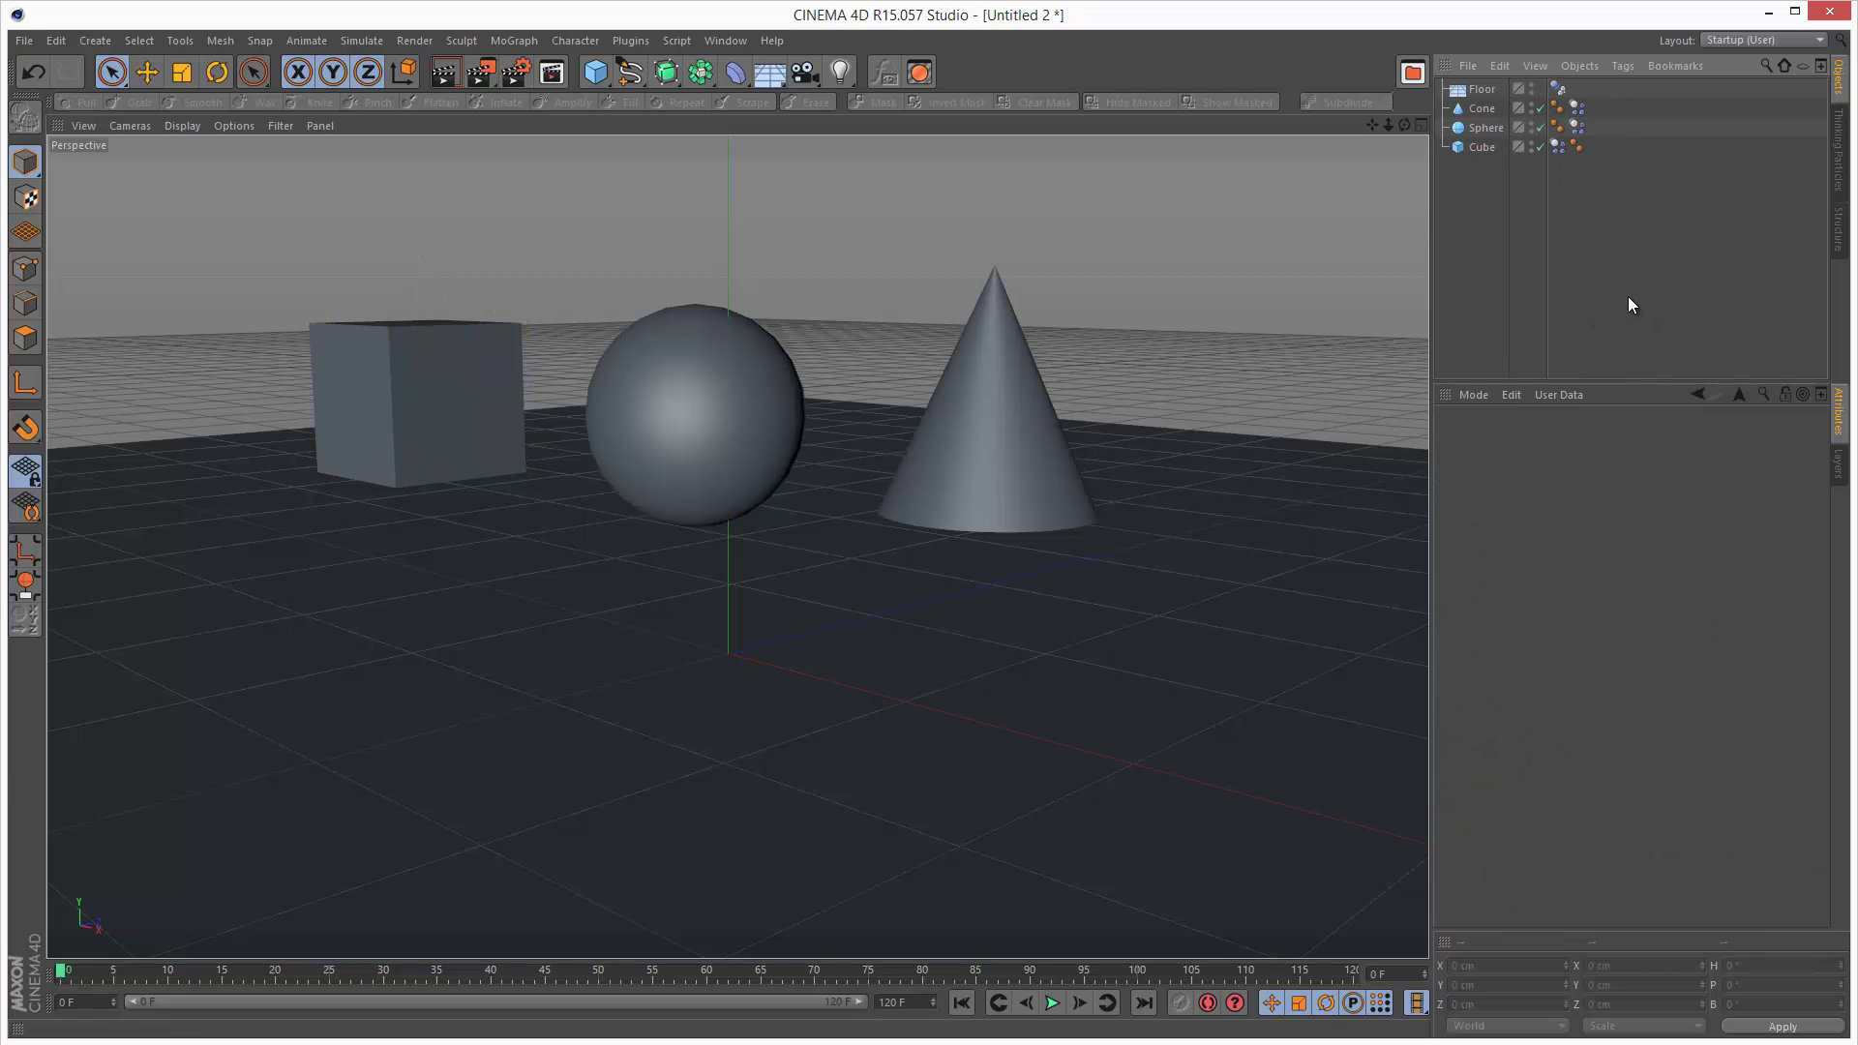
{"action": "left_click", "coordinate": [179, 125]}
{"action": "left_click", "coordinate": [201, 166]}
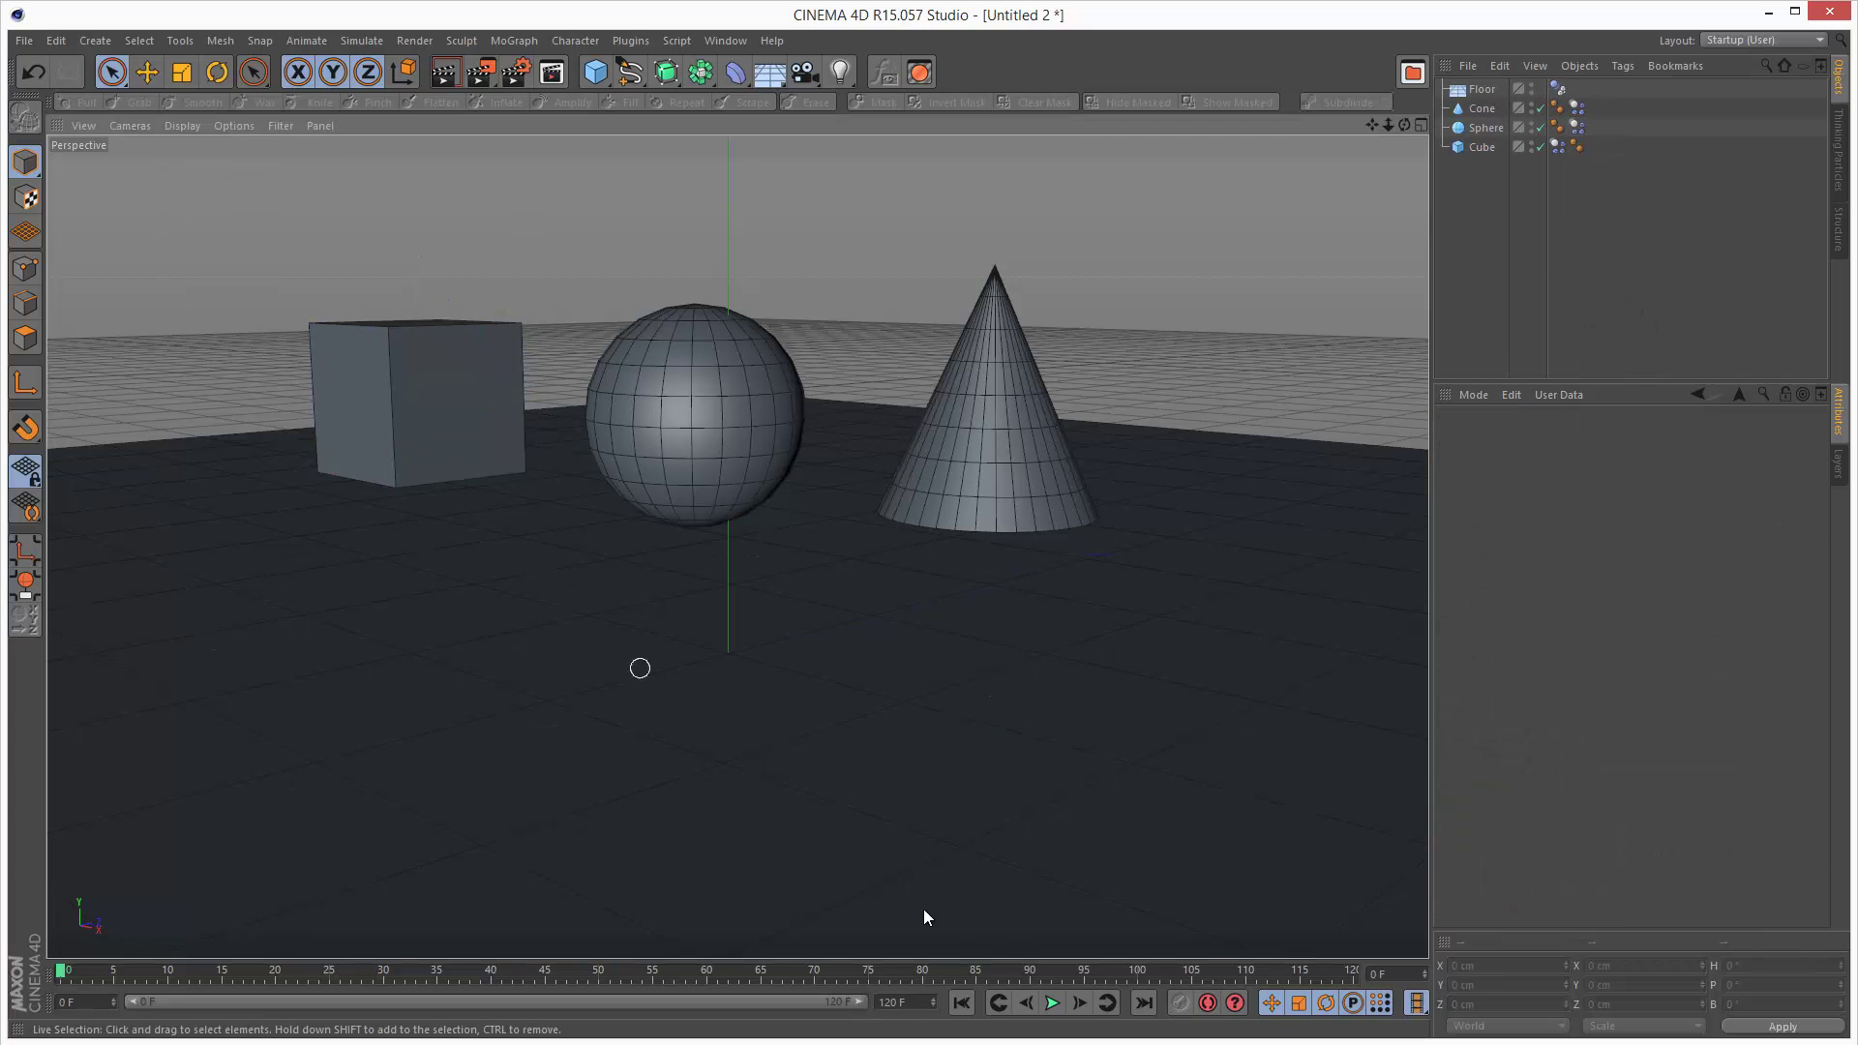
{"action": "left_click", "coordinate": [1052, 1002]}
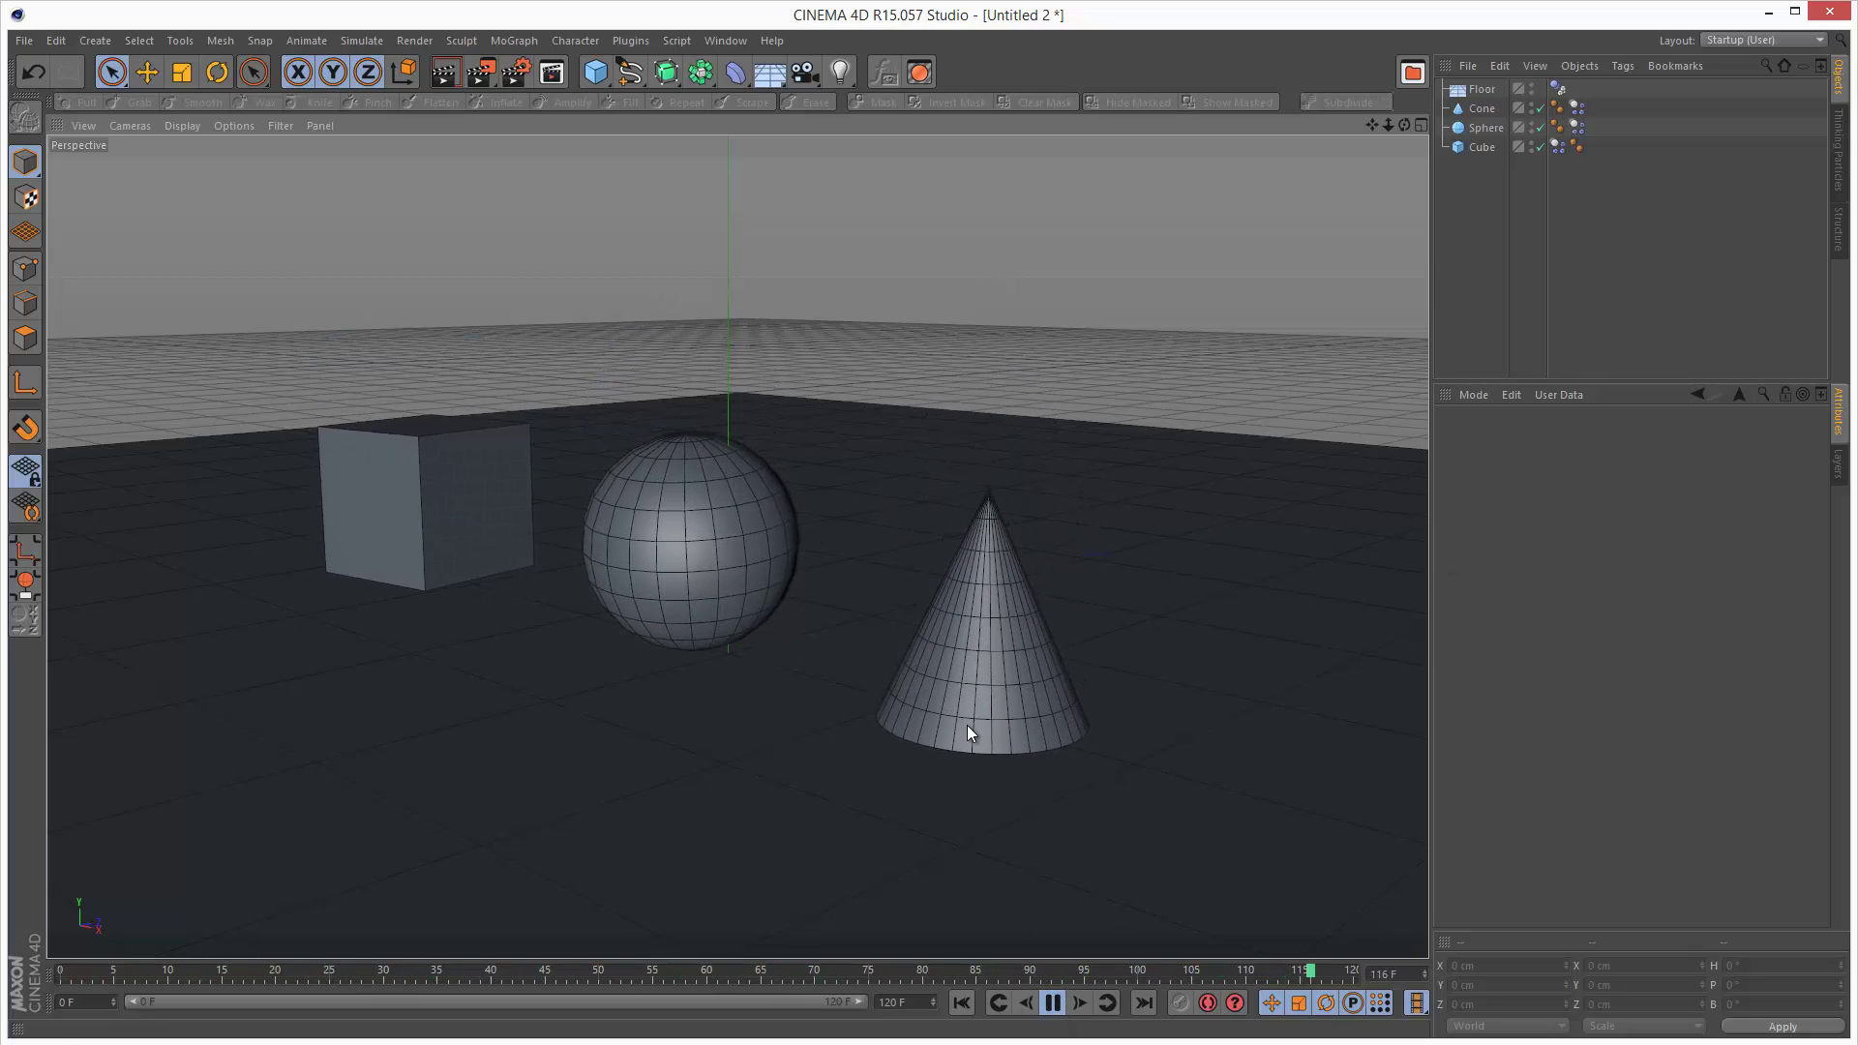
{"action": "left_click", "coordinate": [1053, 1004]}
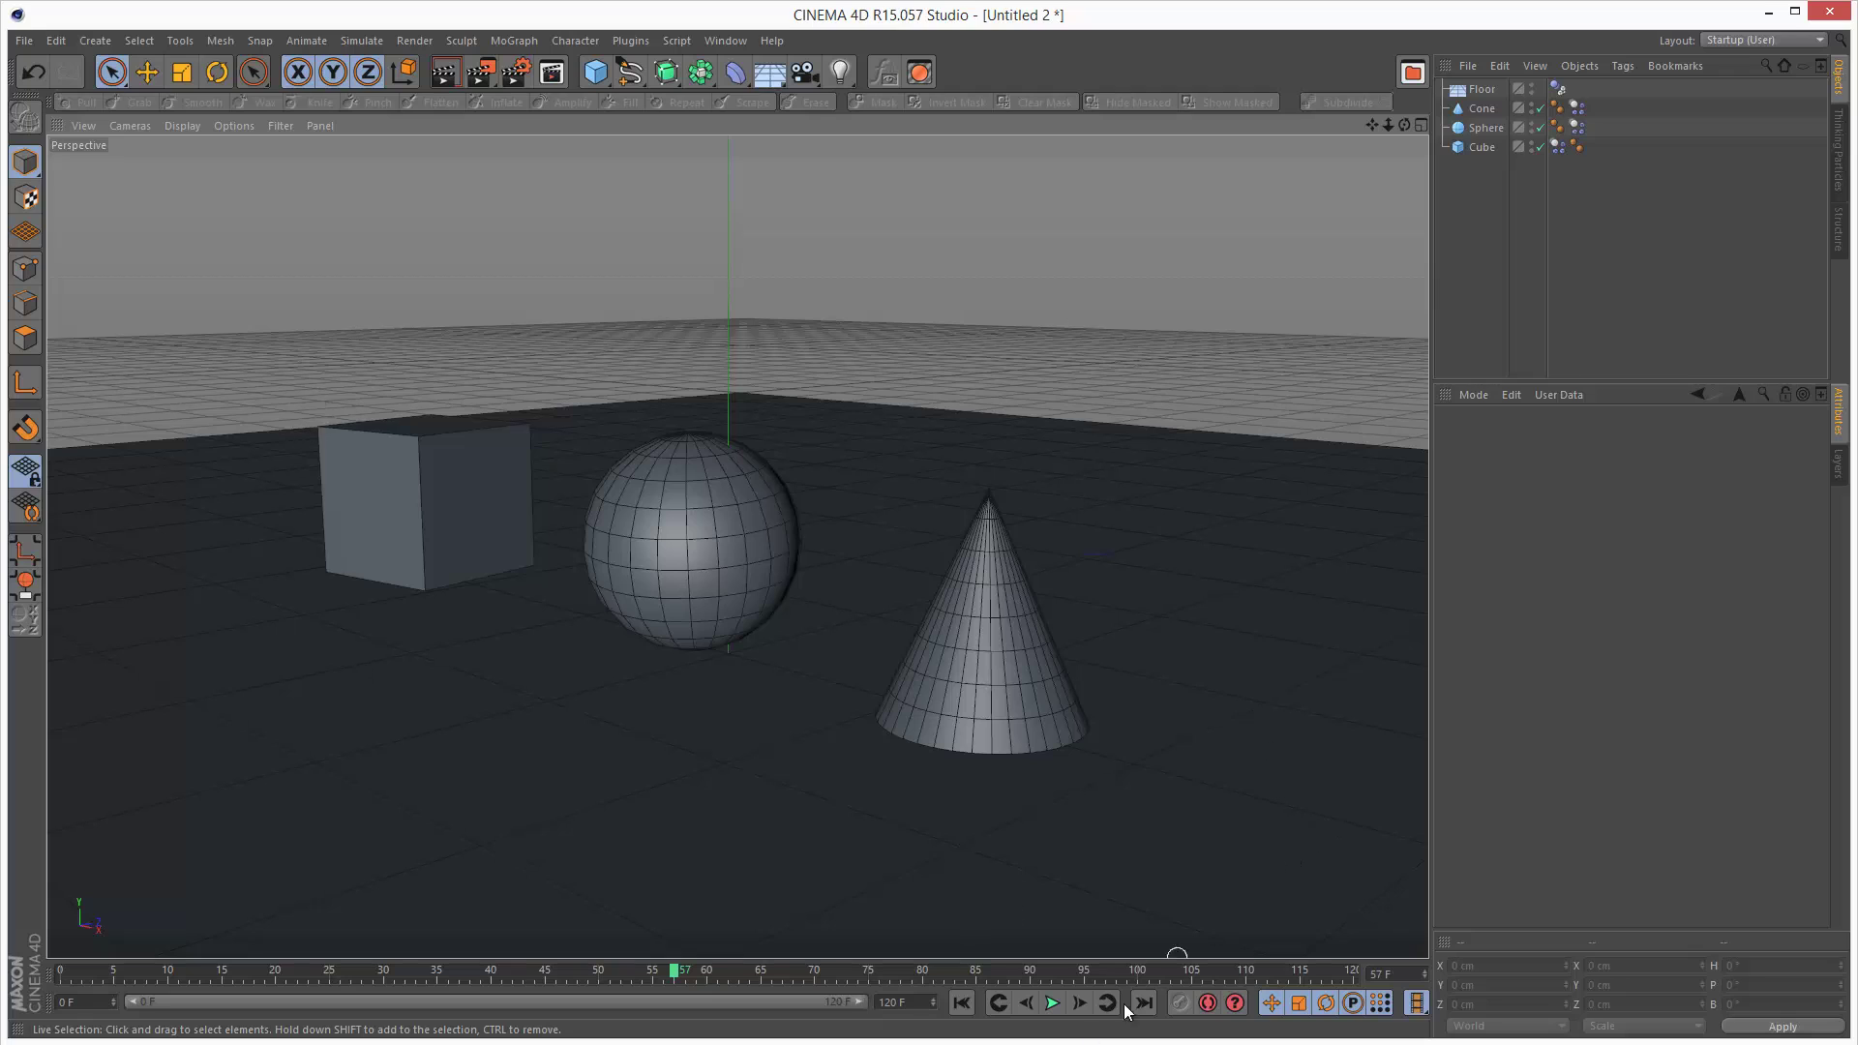
Rewind to frame 0 and enable Visualization in the Project Settings Dynamics tab
{"action": "left_click", "coordinate": [961, 1004]}
{"action": "left_click", "coordinate": [56, 40]}
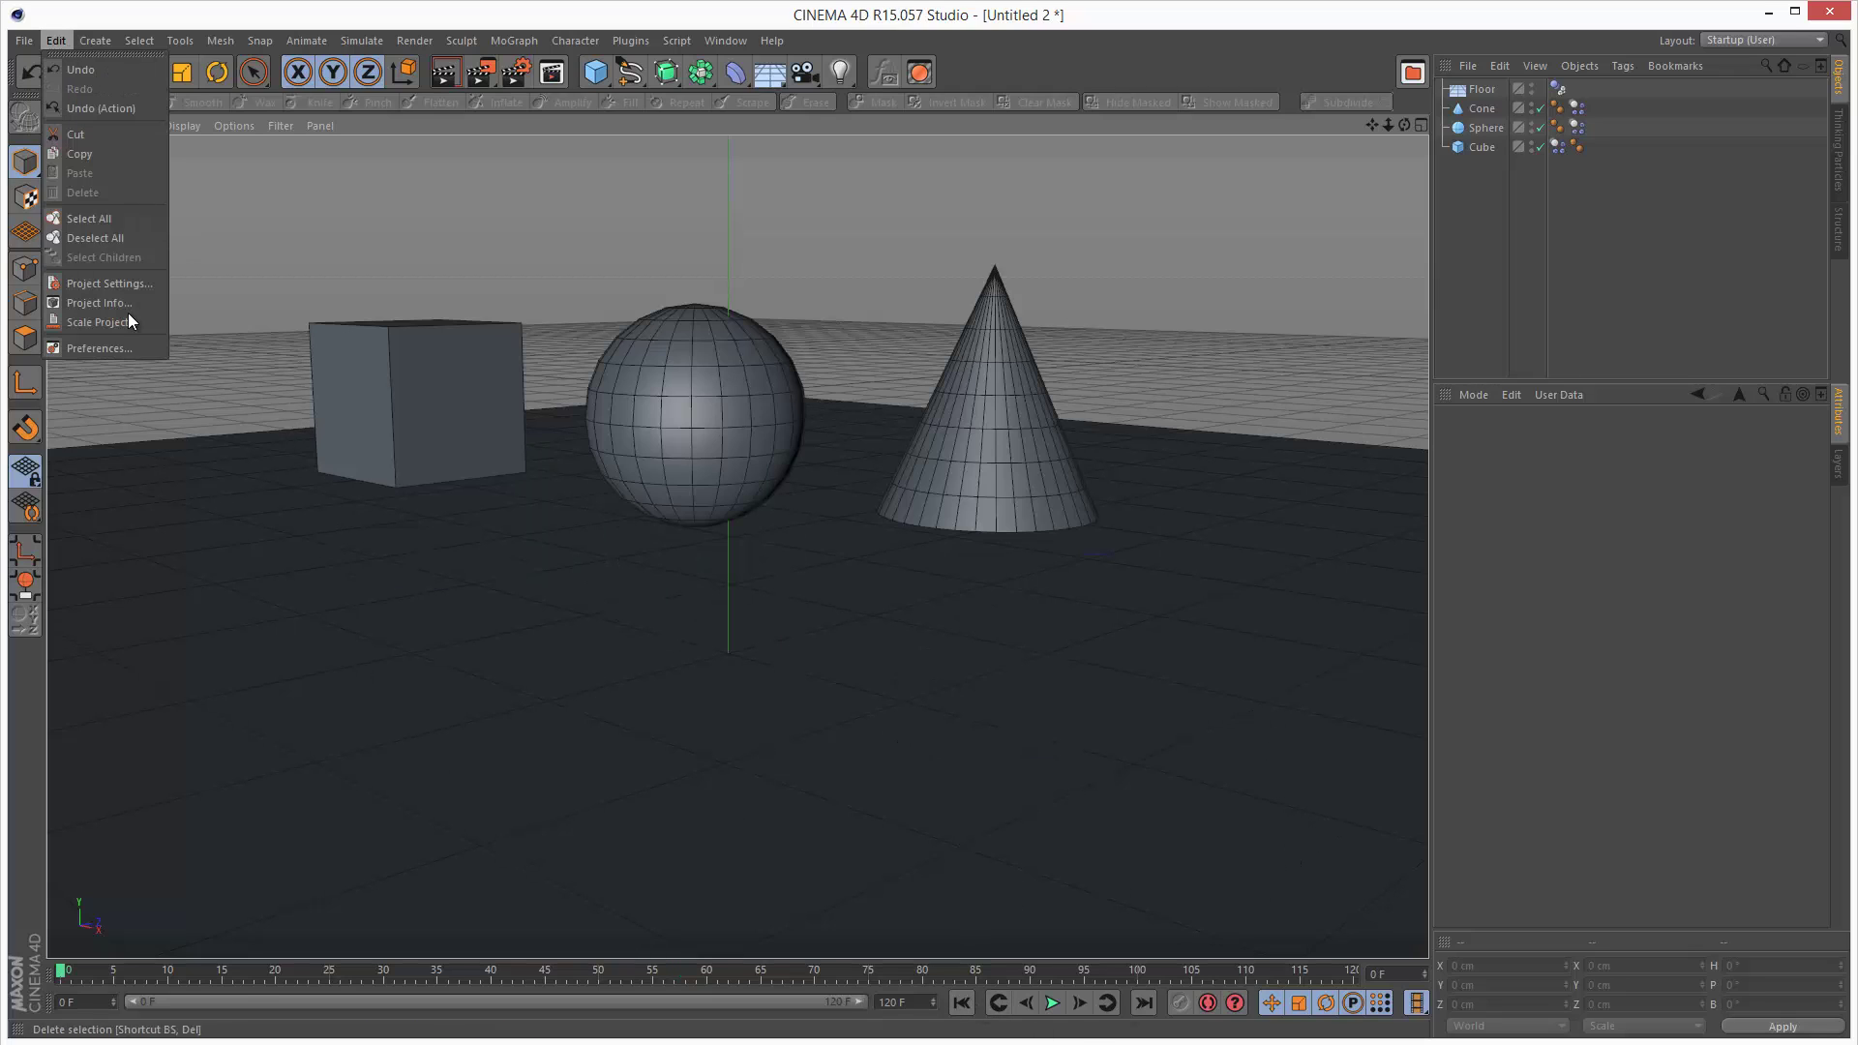
{"action": "left_click", "coordinate": [108, 283]}
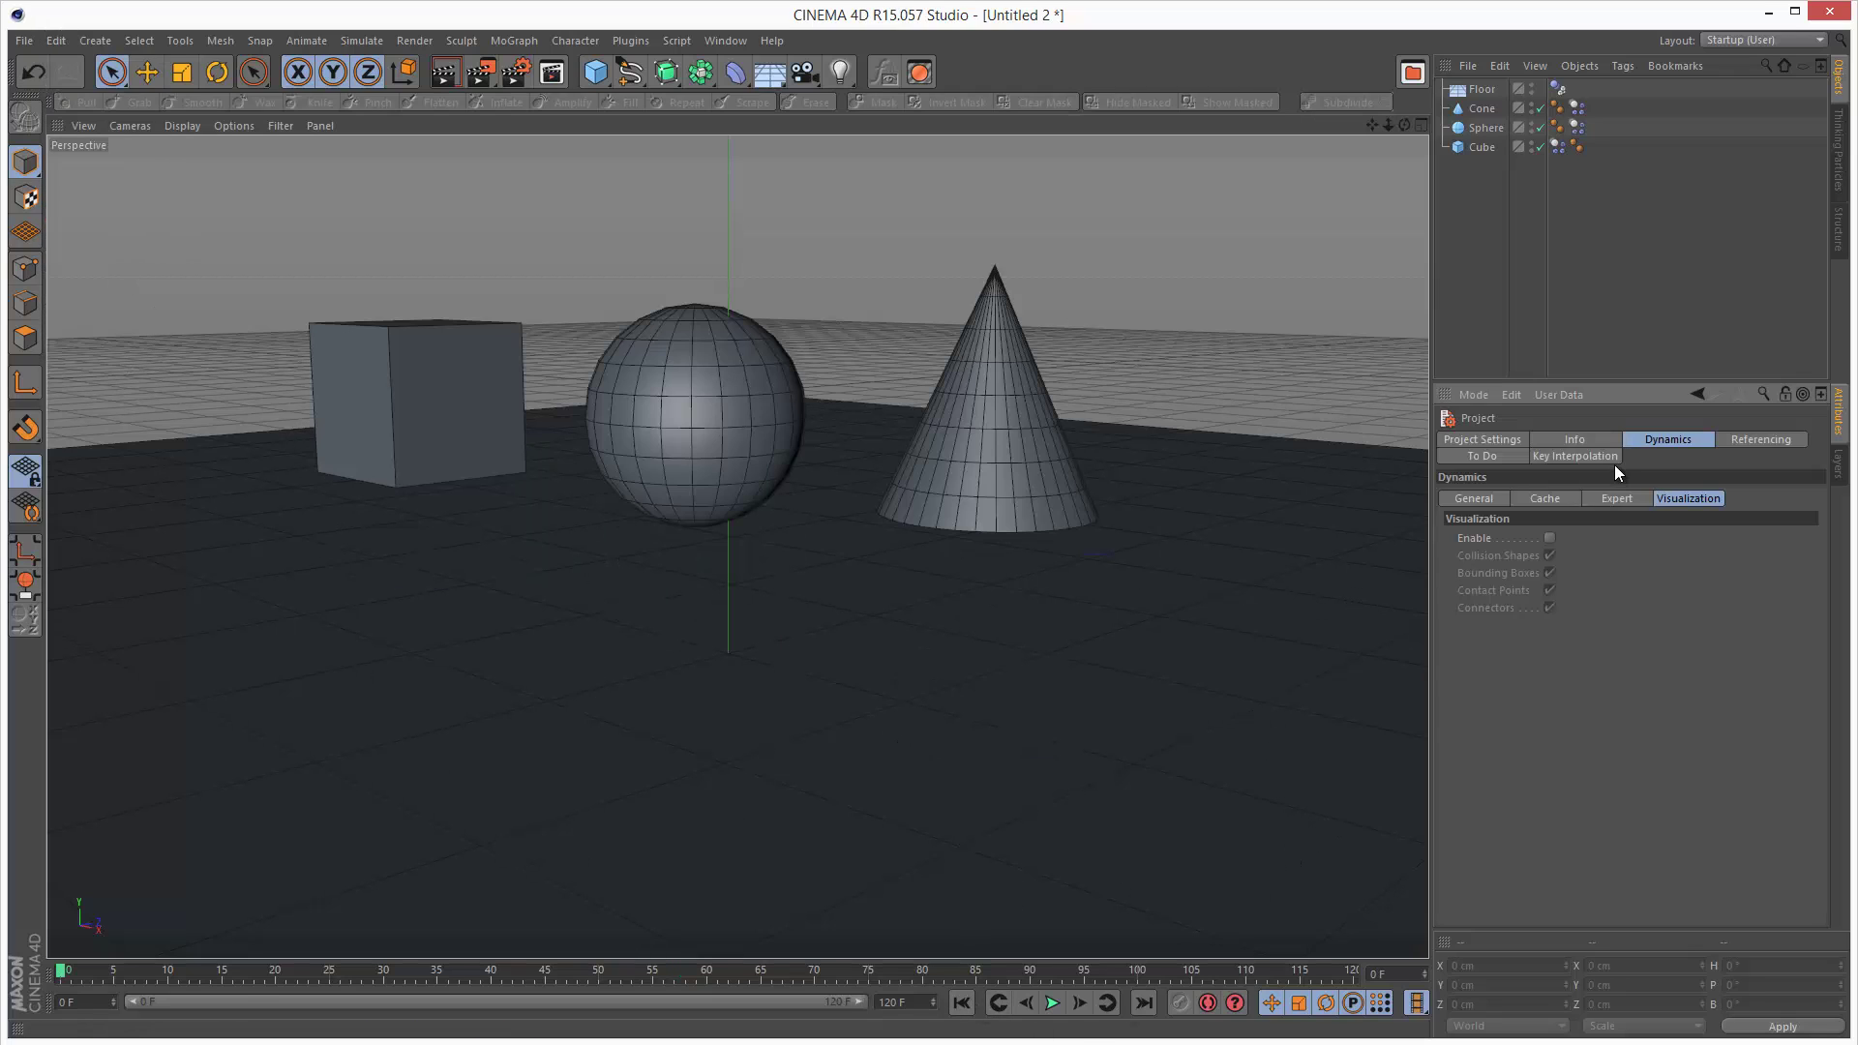
{"action": "left_click", "coordinate": [1511, 444]}
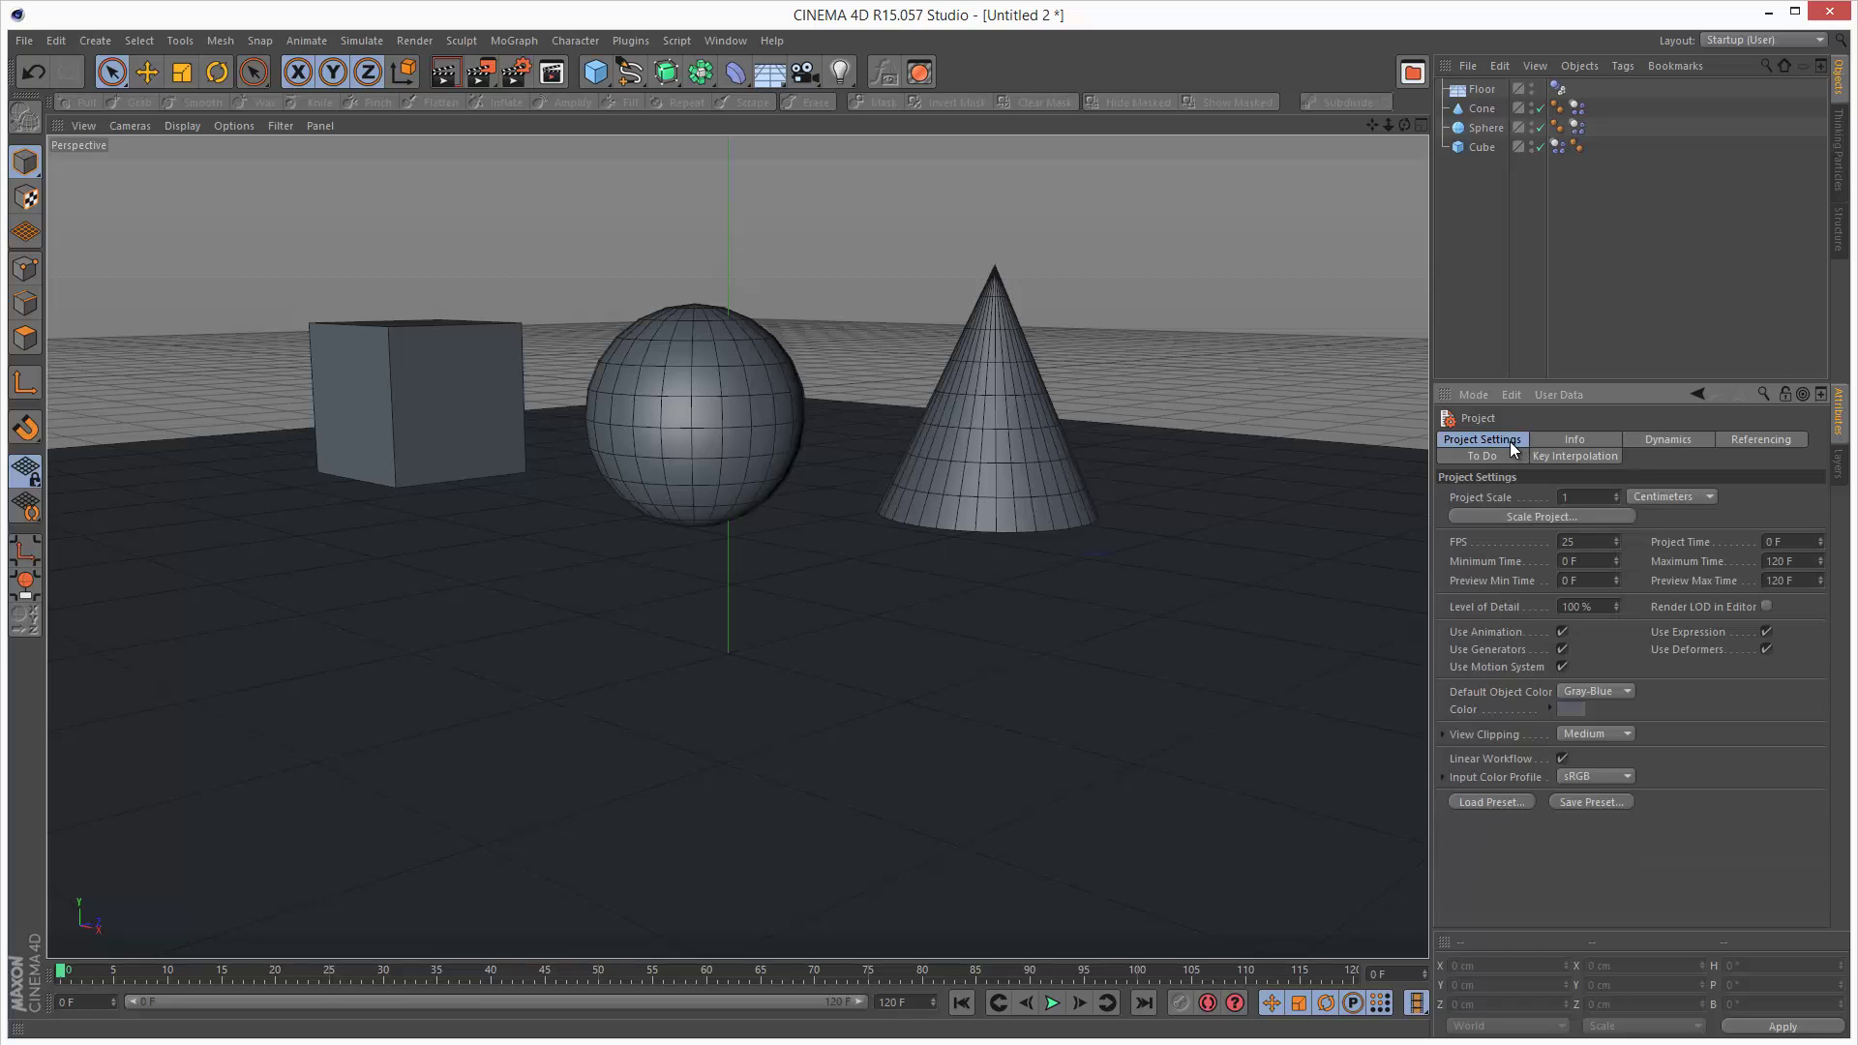
{"action": "left_click", "coordinate": [1672, 441]}
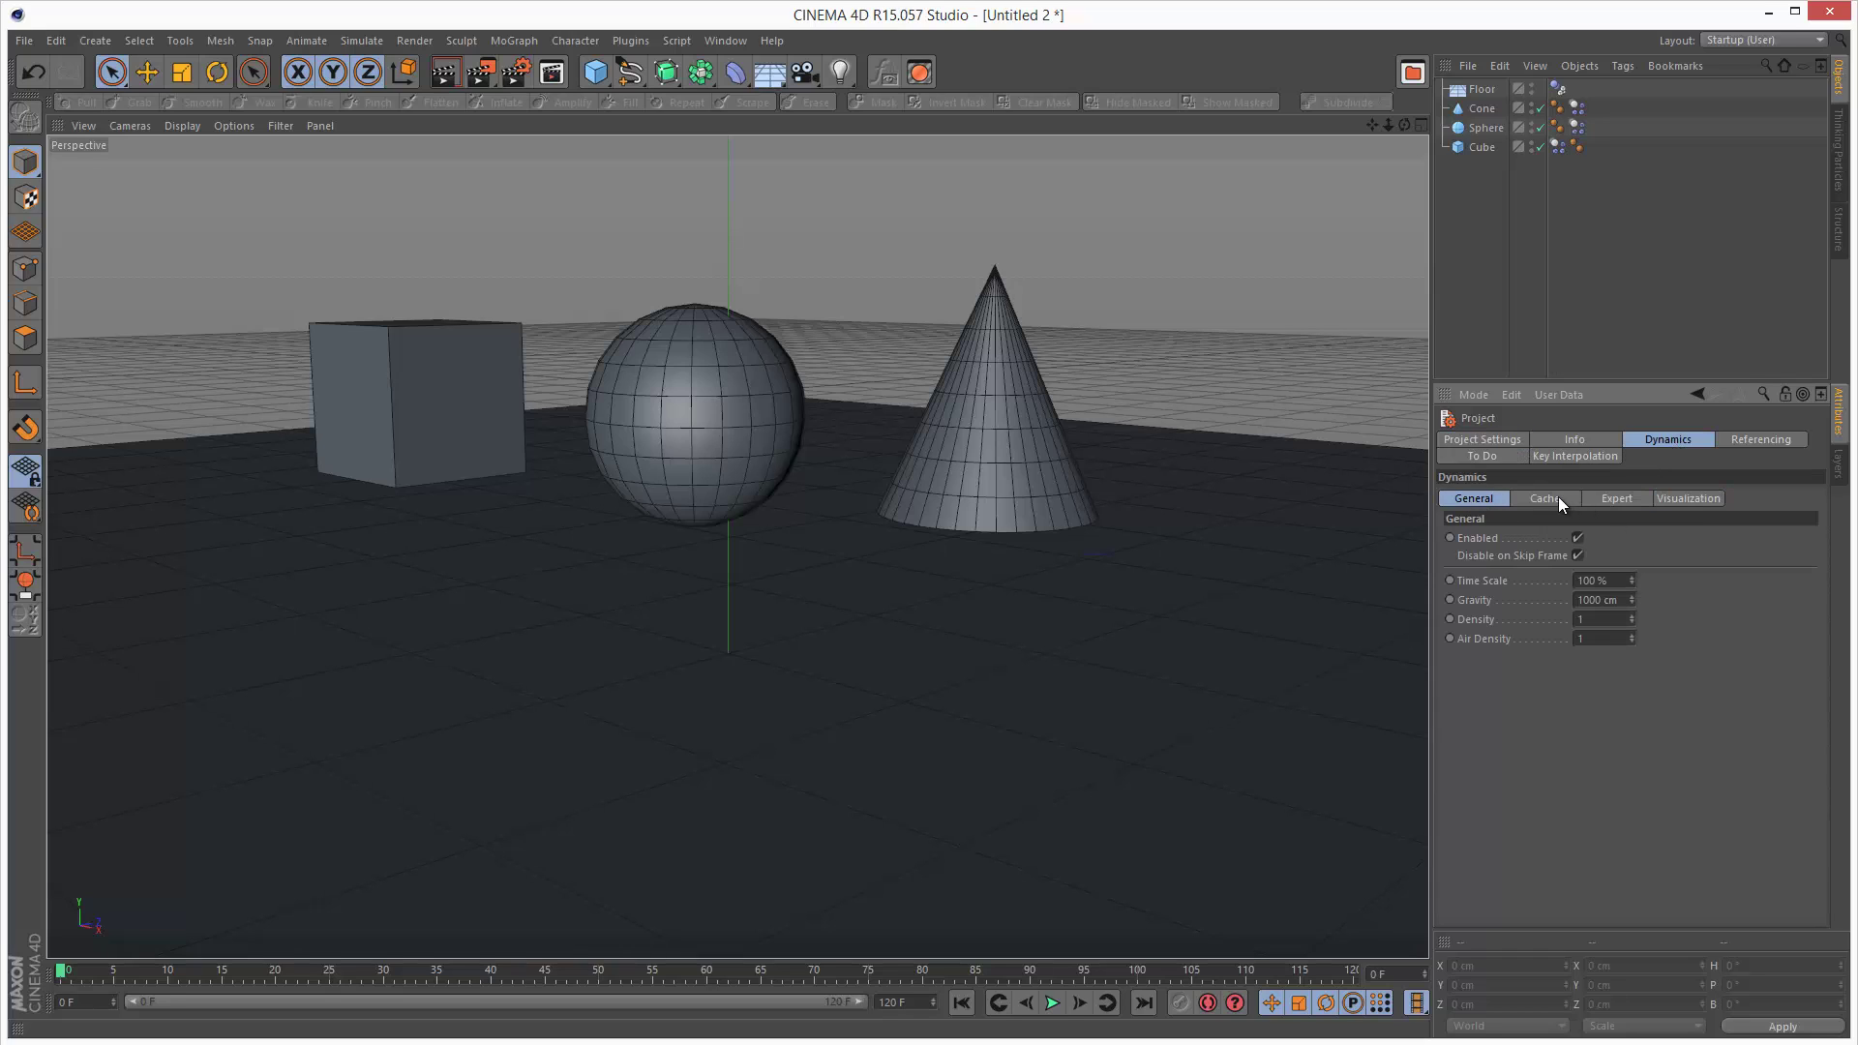
{"action": "left_click", "coordinate": [1709, 498]}
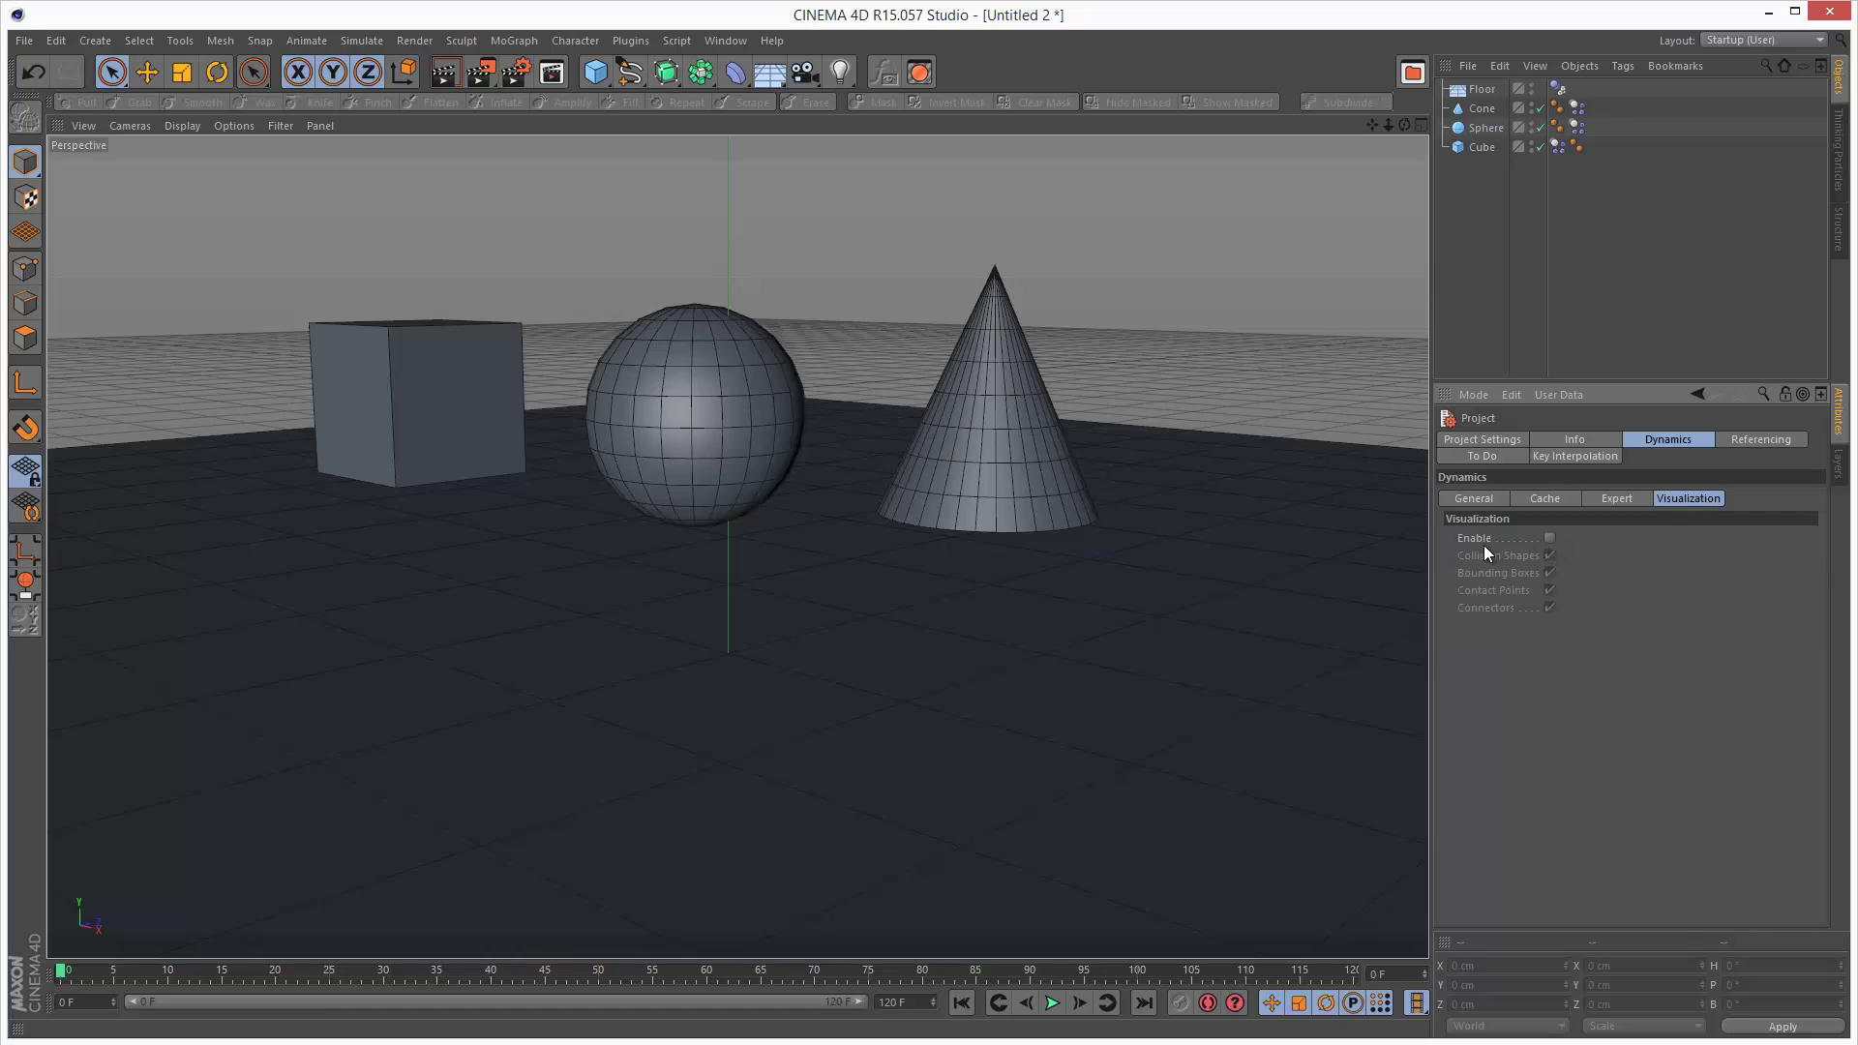
{"action": "left_click", "coordinate": [1550, 538]}
Play the simulation with dynamics visualization showing, then rewind to the start
{"action": "left_click", "coordinate": [1052, 1002]}
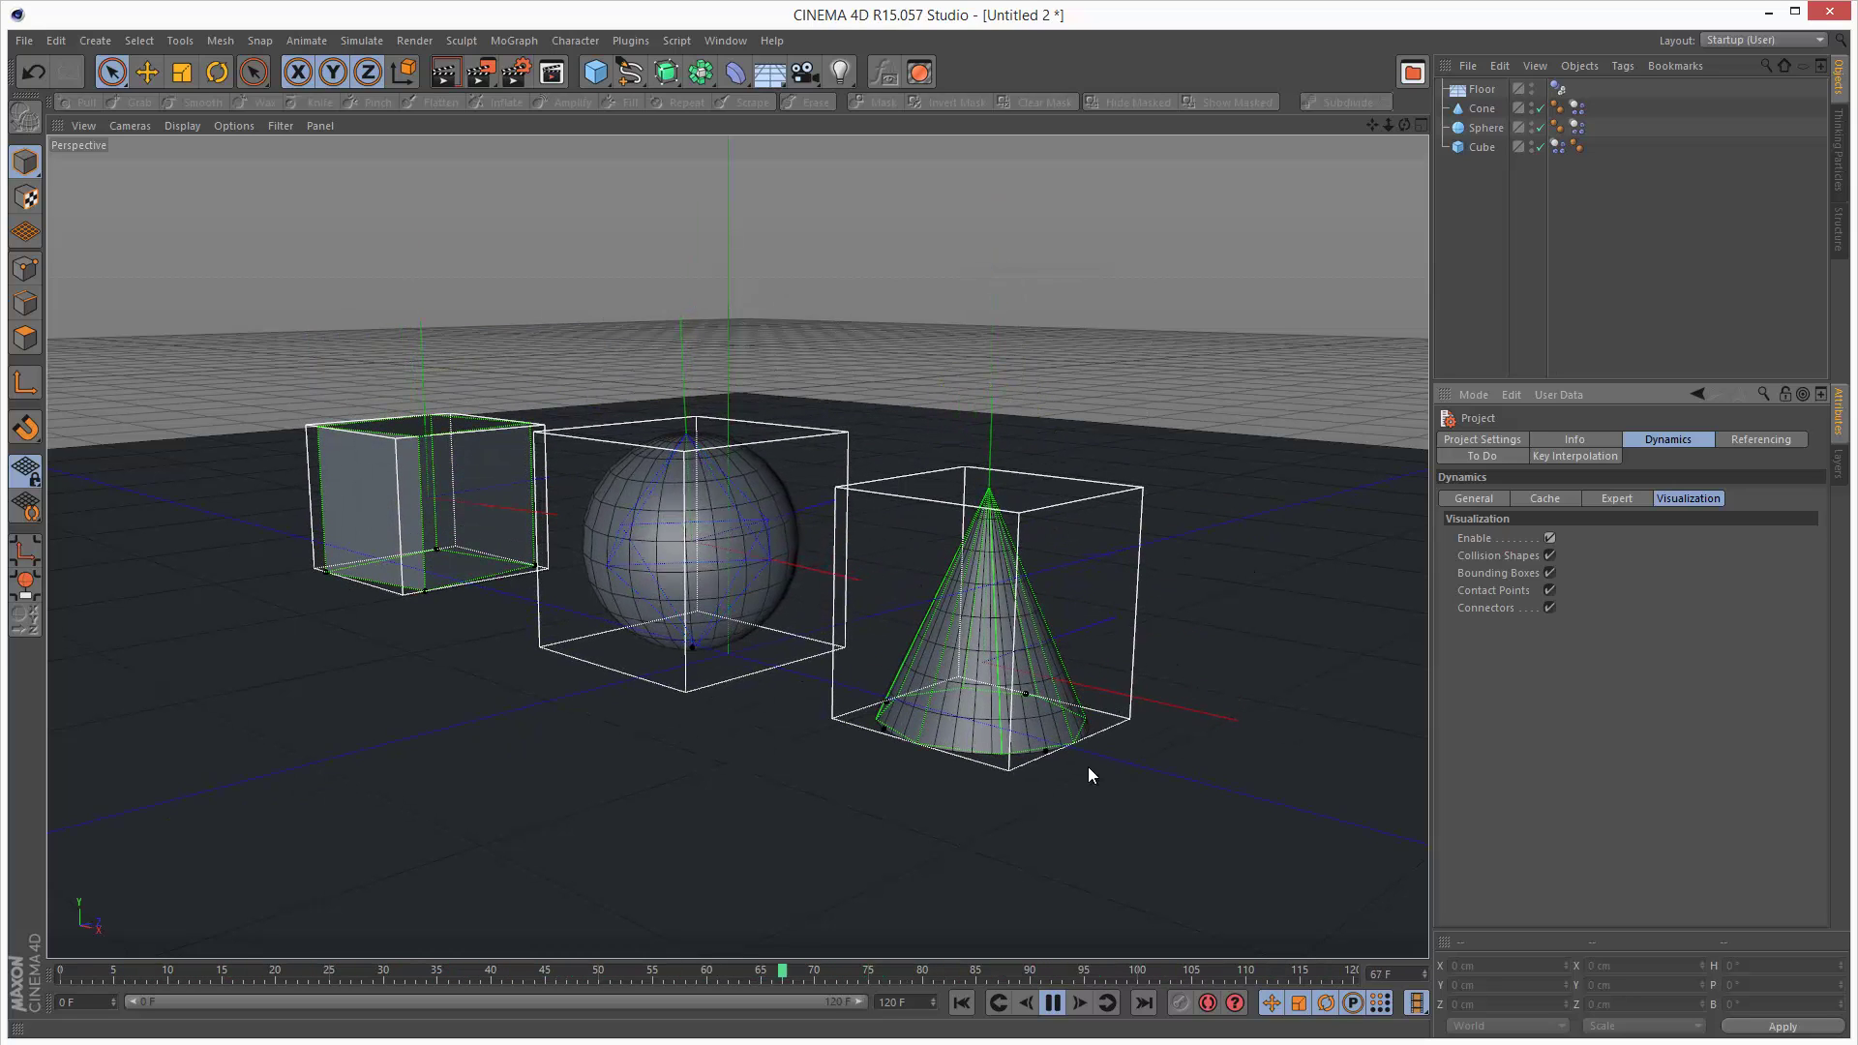
{"action": "left_click", "coordinate": [1053, 1002]}
{"action": "left_click", "coordinate": [961, 1006]}
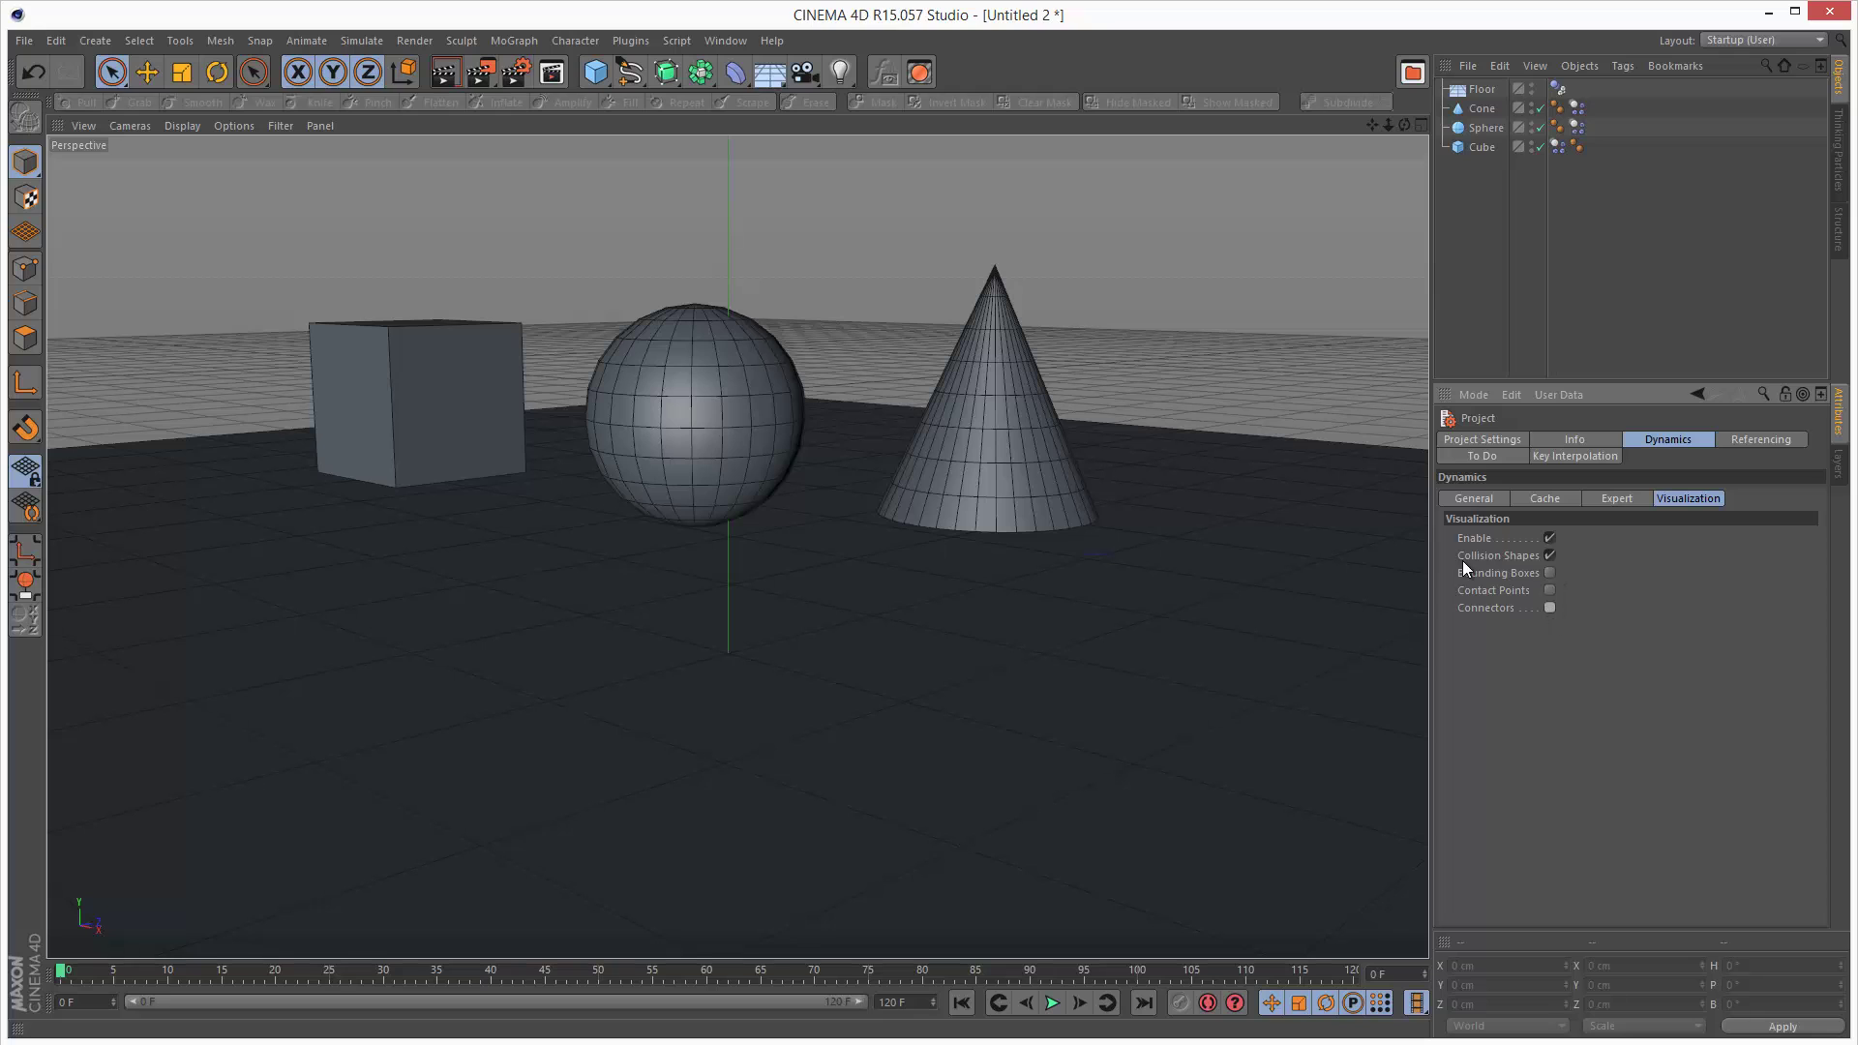
Replay the simulation with only collision shapes visualized
{"action": "left_click", "coordinate": [1066, 1010]}
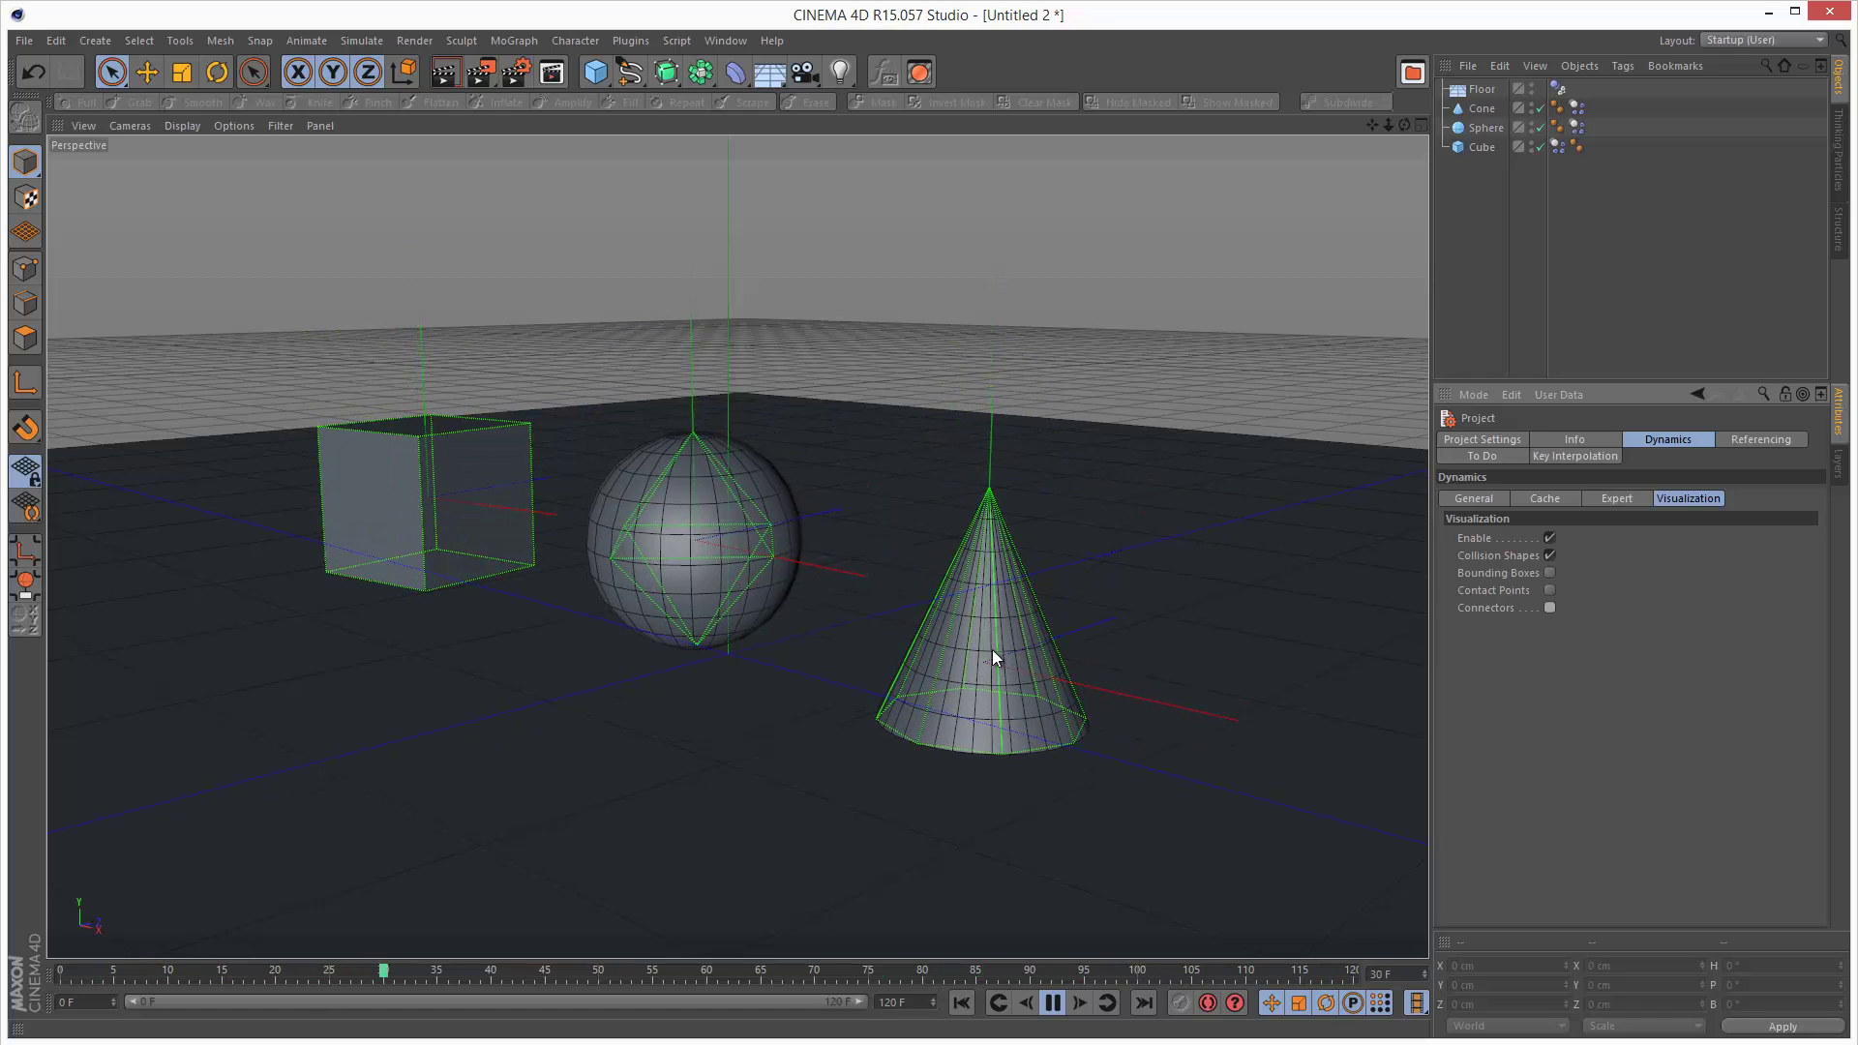
Replay the simulation from frame 0 showing bounding boxes around the falling objects
{"action": "left_click", "coordinate": [1053, 1003]}
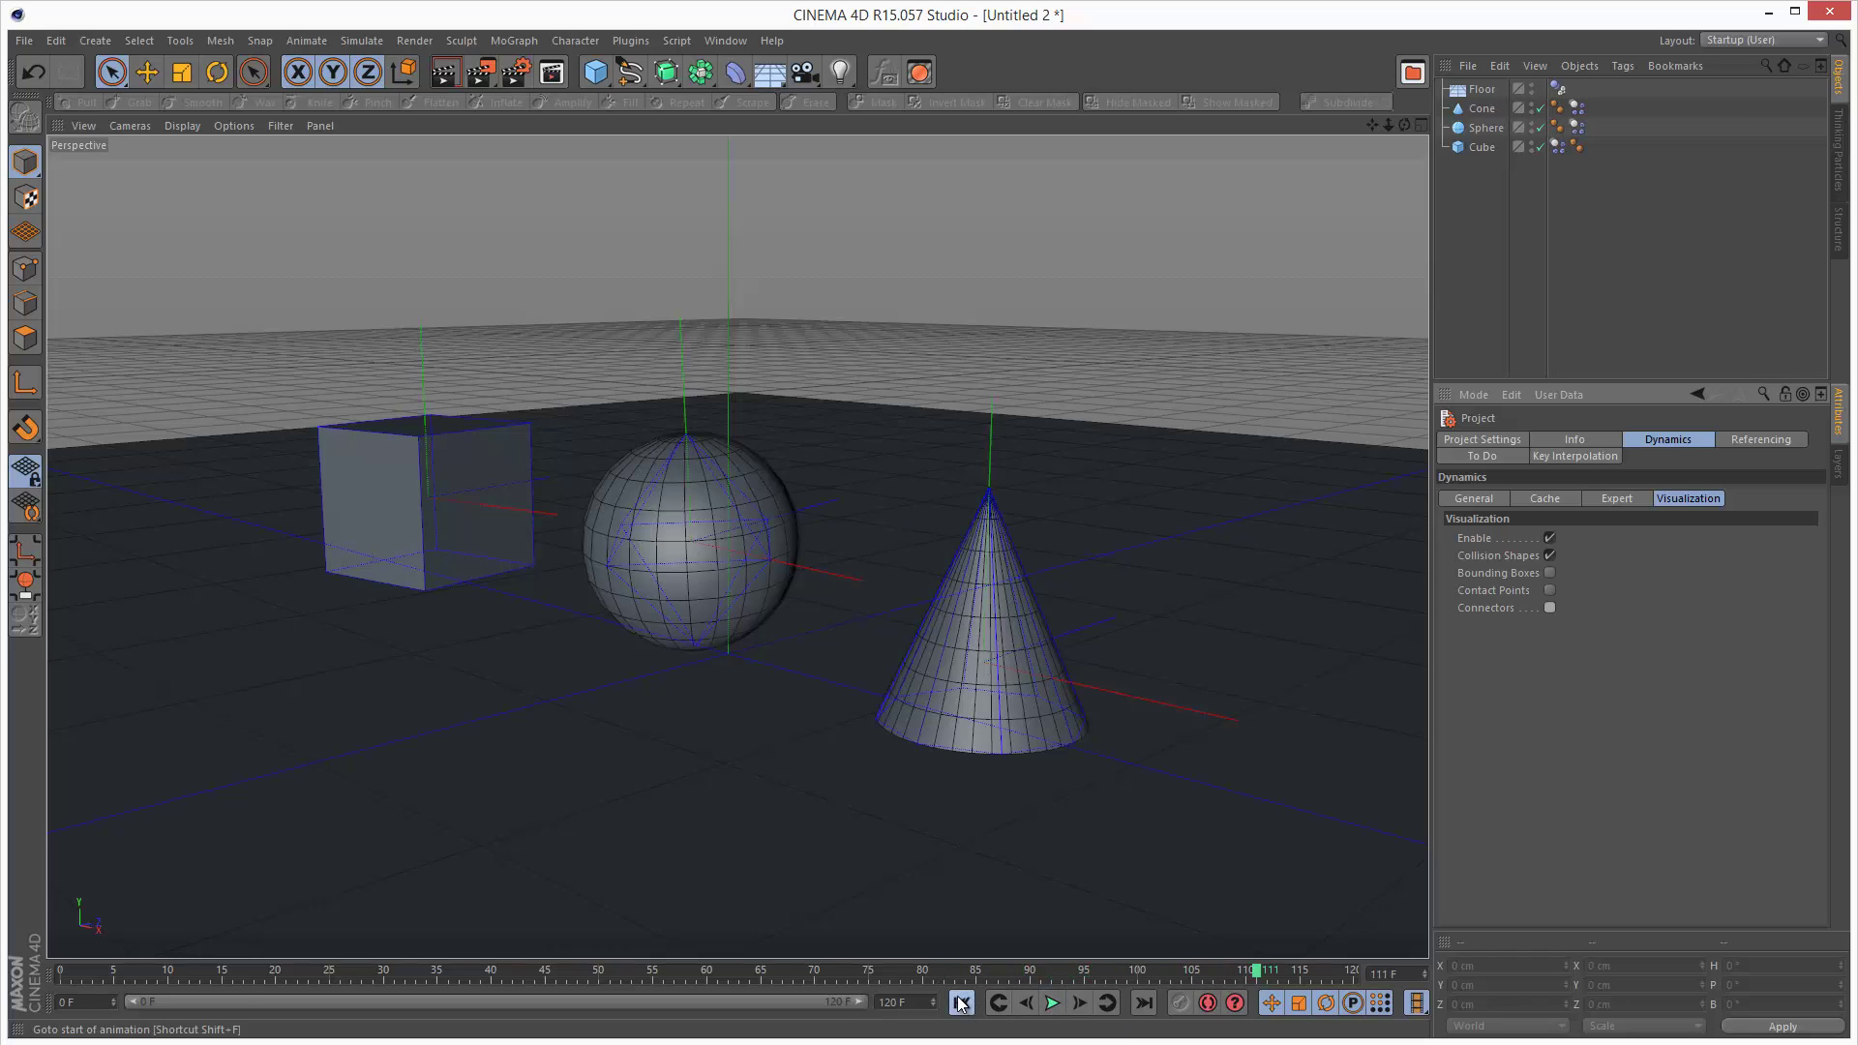
{"action": "left_click", "coordinate": [961, 1003]}
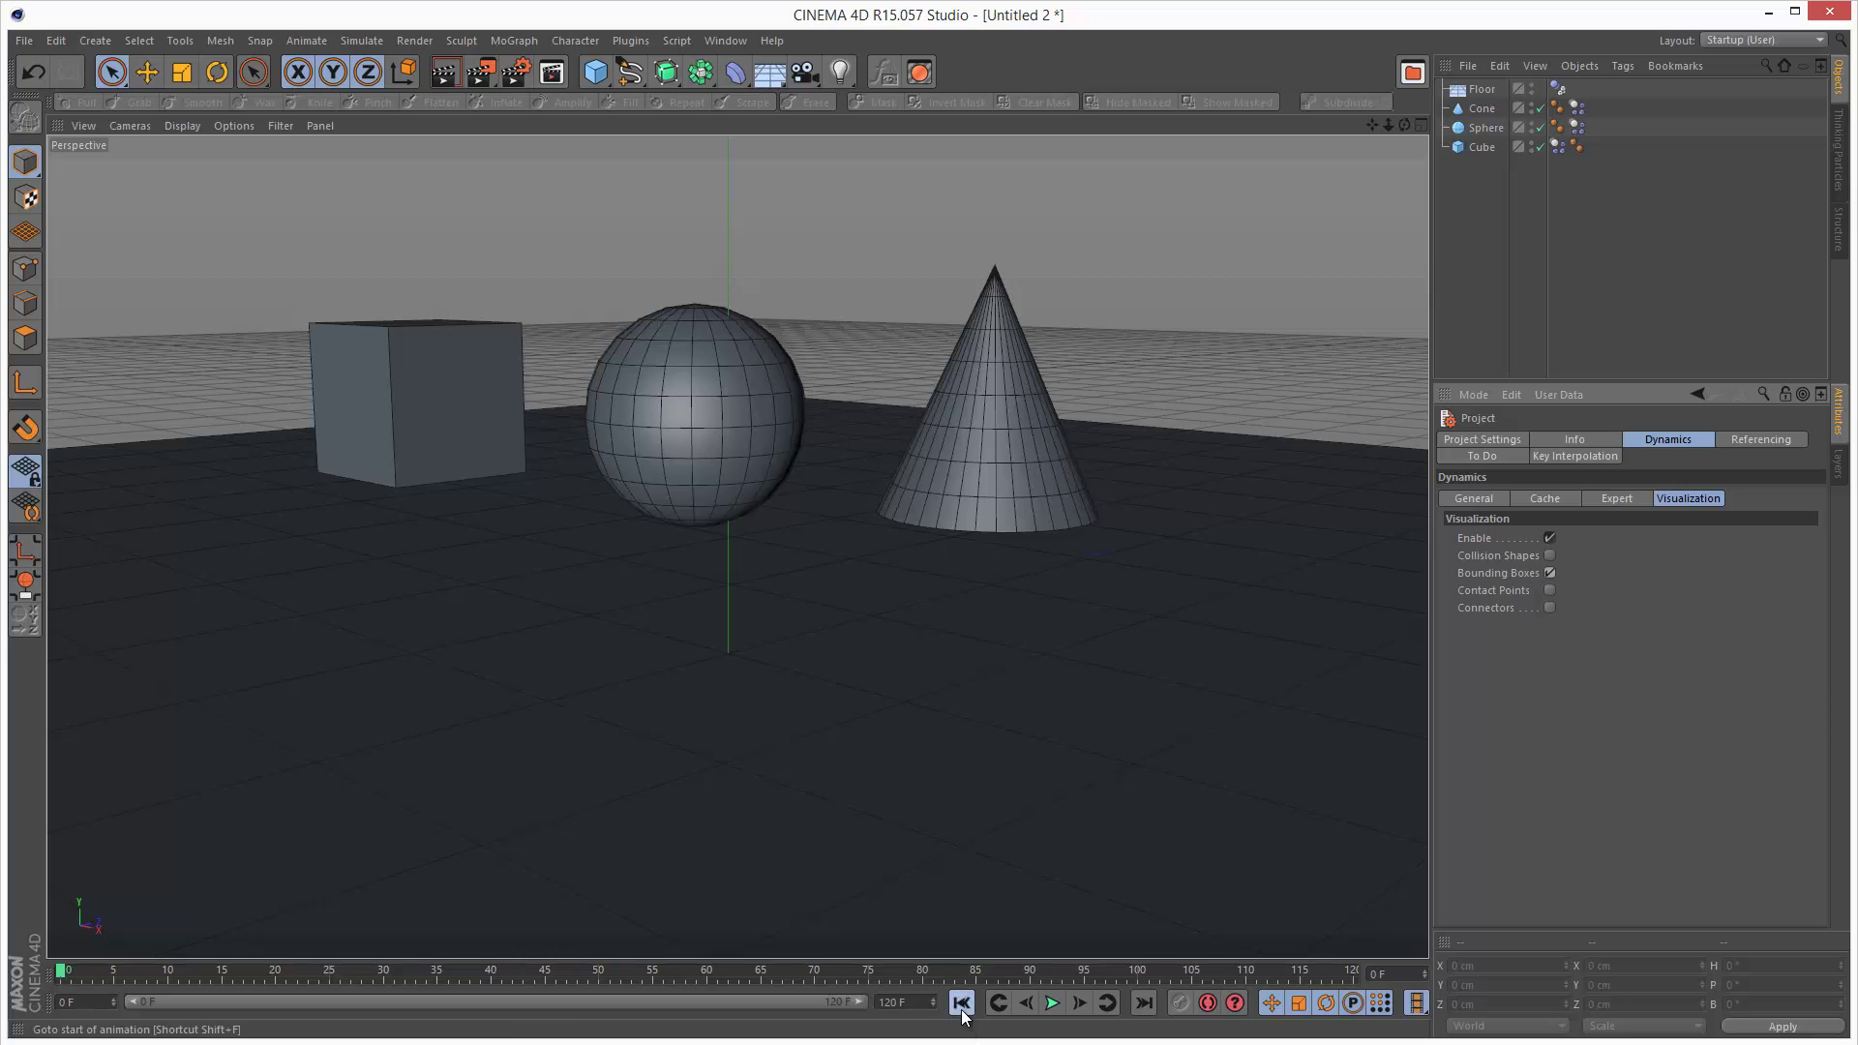
{"action": "left_click", "coordinate": [1053, 1003]}
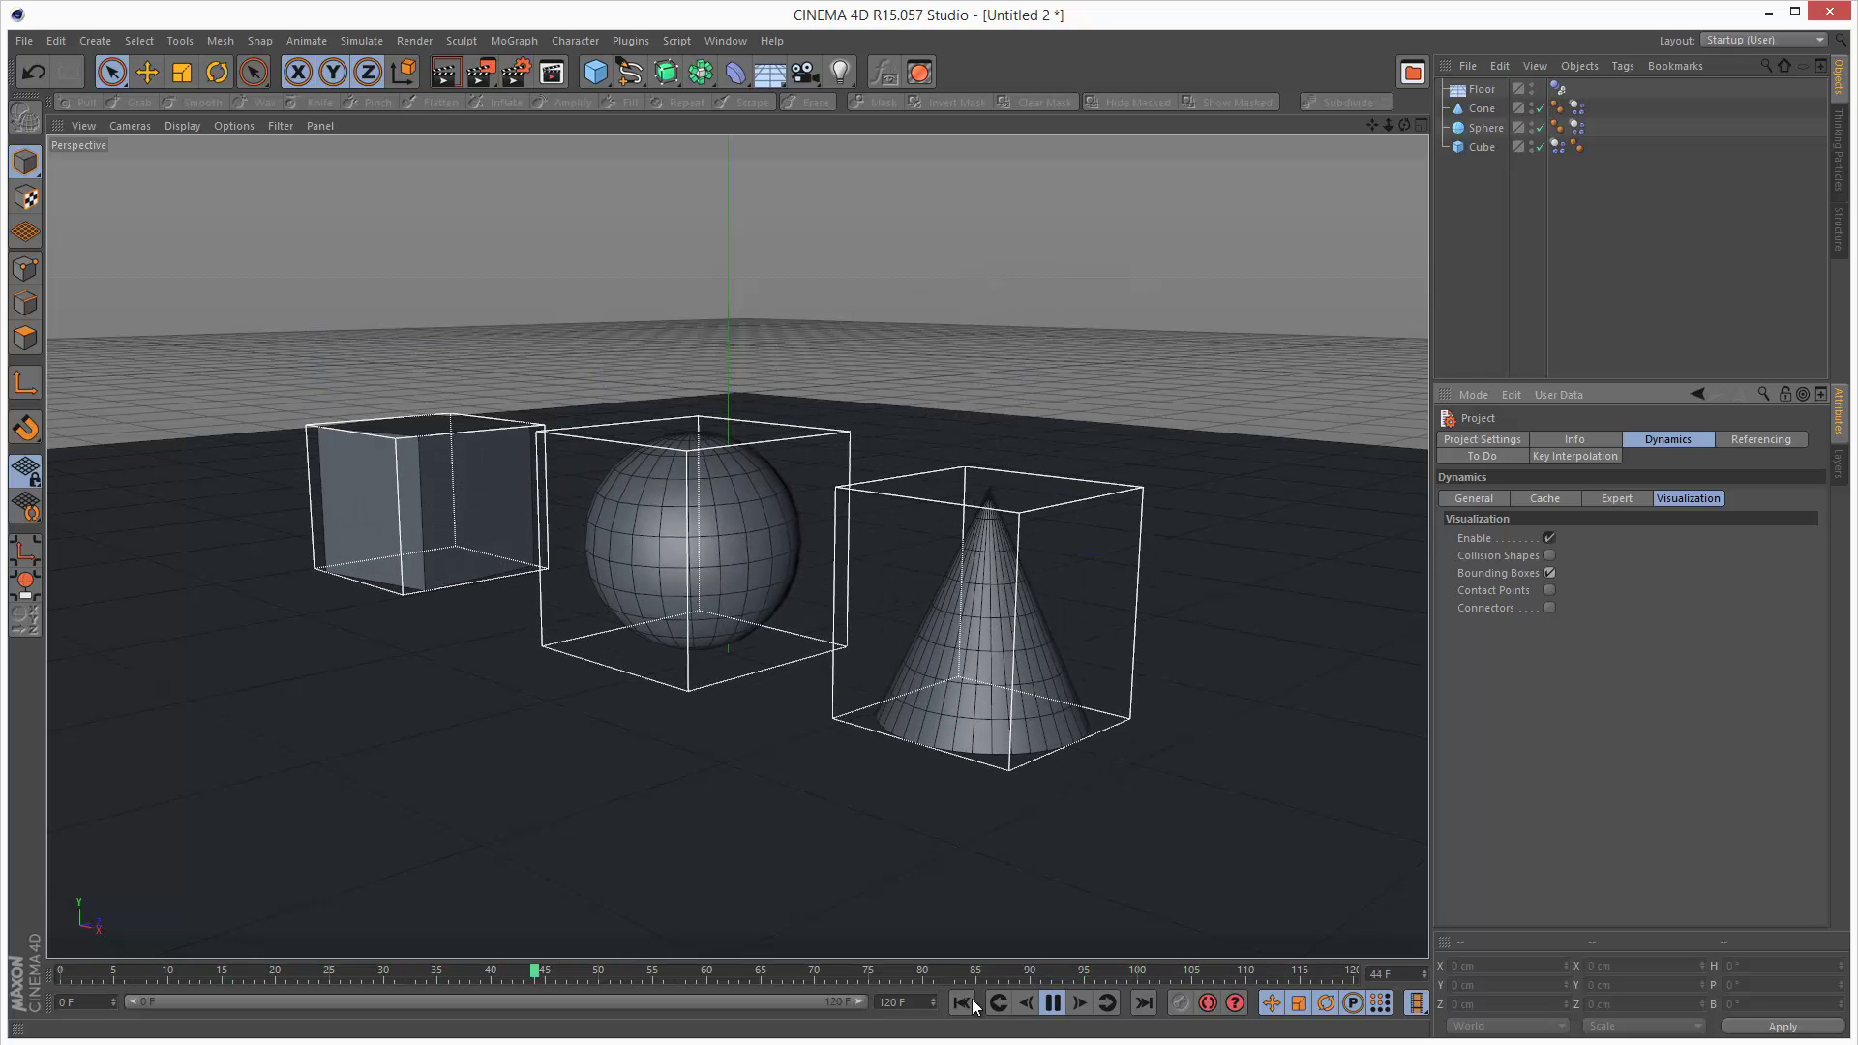
{"action": "left_click", "coordinate": [1053, 1003]}
At frame 0, rotate the cube about 18° on P
{"action": "left_click", "coordinate": [961, 1003]}
{"action": "left_click", "coordinate": [462, 336]}
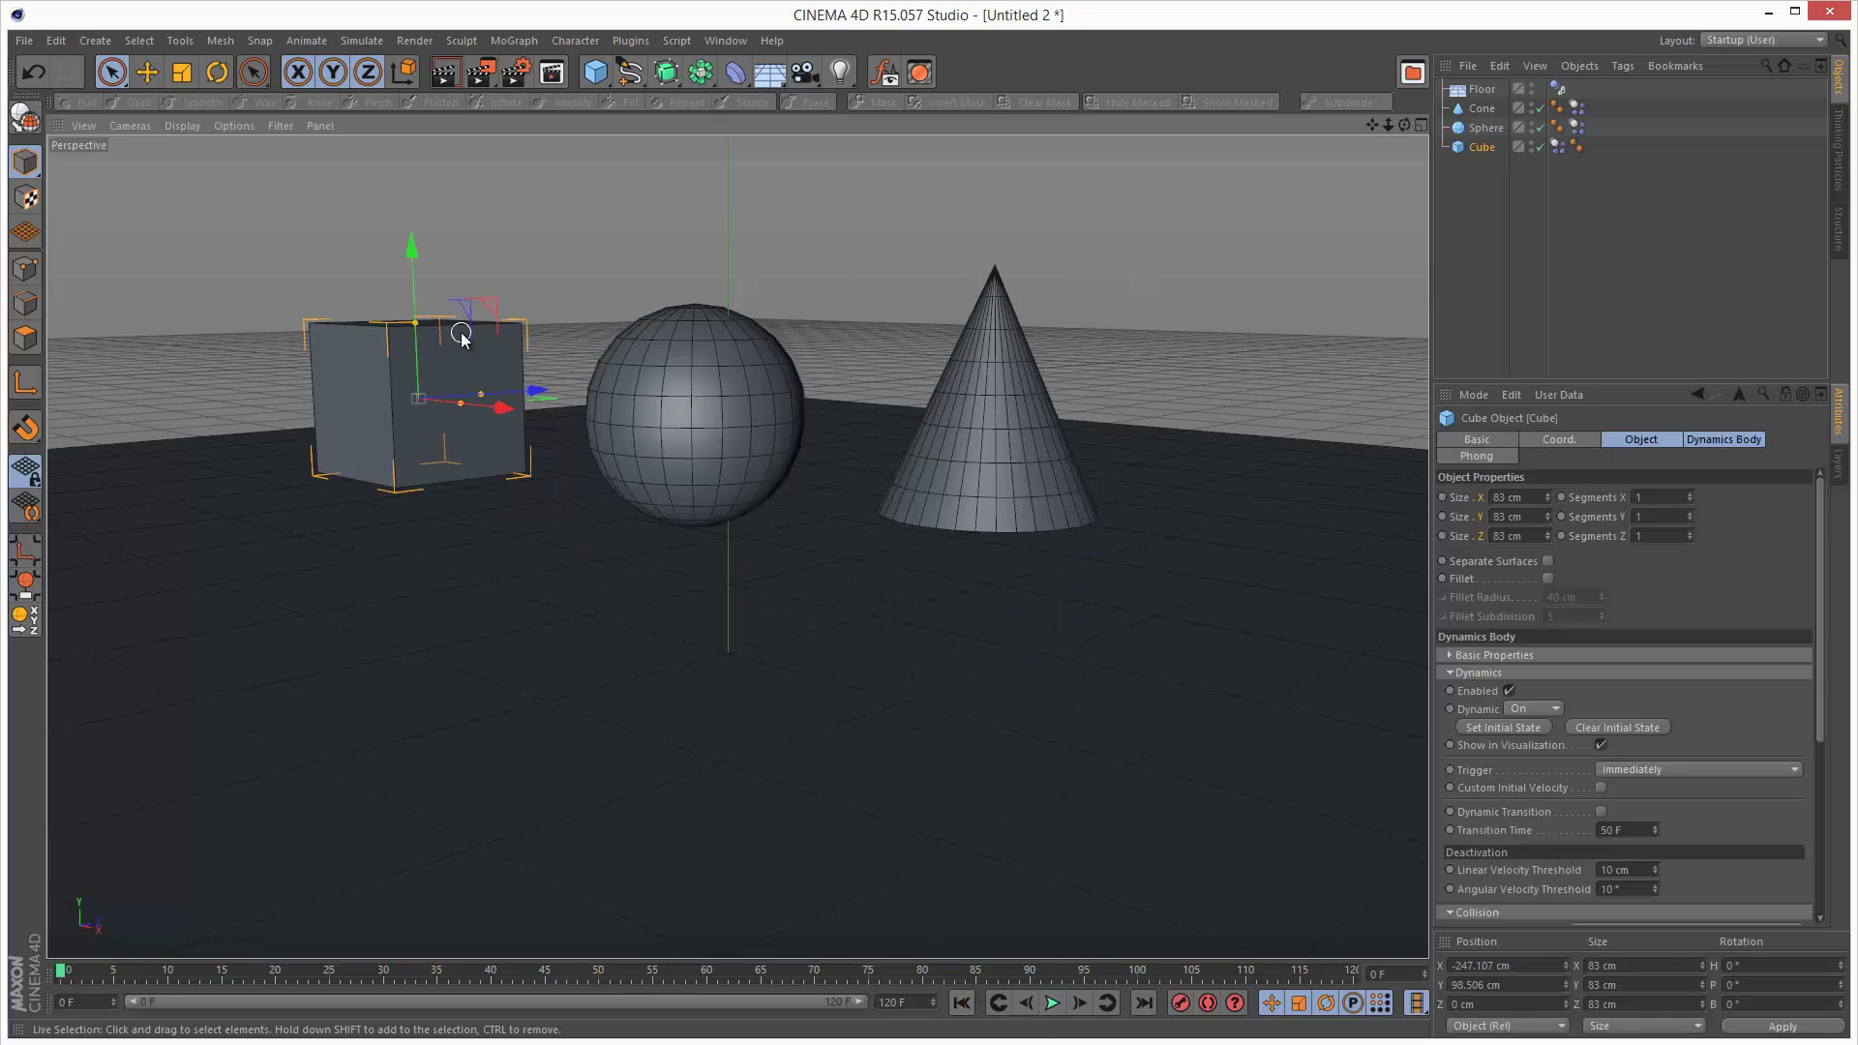
{"action": "key", "text": "r"}
{"action": "left_click_drag", "start_coordinate": [376, 338], "coordinate": [361, 369]}
Replay the simulation with the tilted cube and return to frame 0
{"action": "left_click", "coordinate": [1053, 1002]}
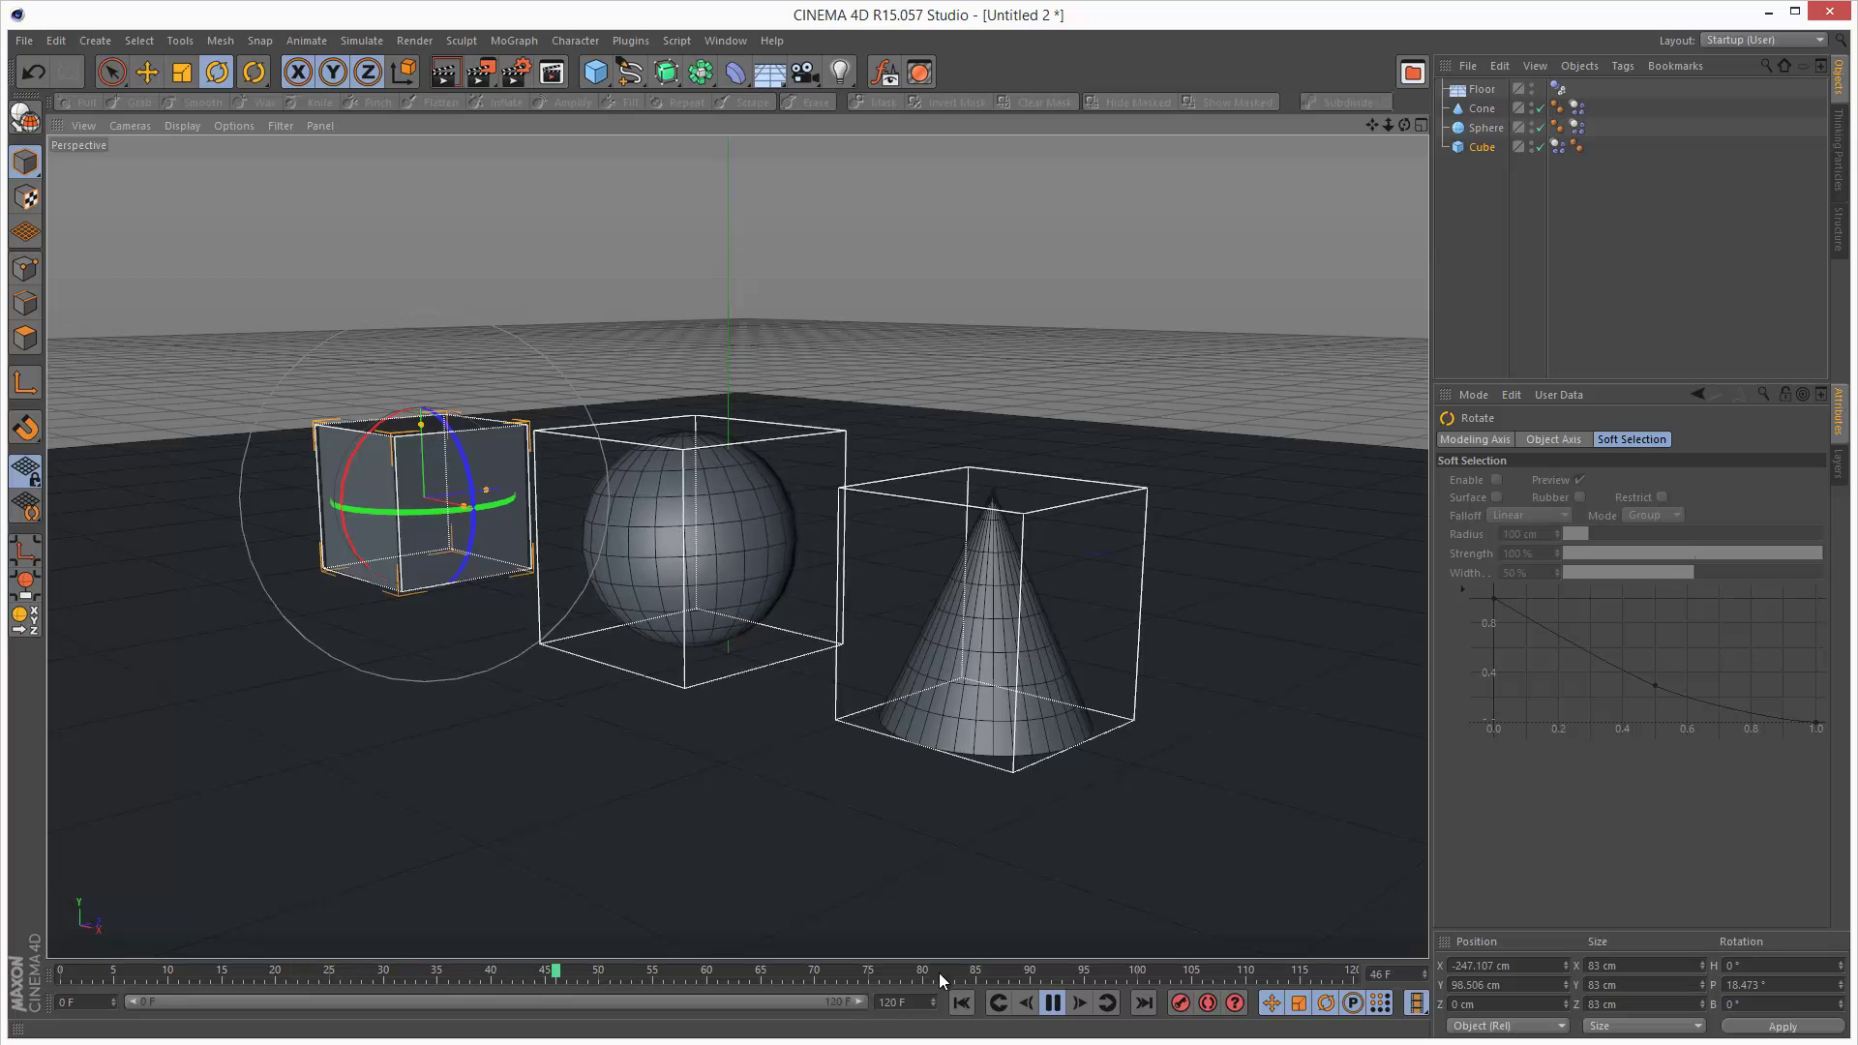
{"action": "left_click", "coordinate": [961, 1003]}
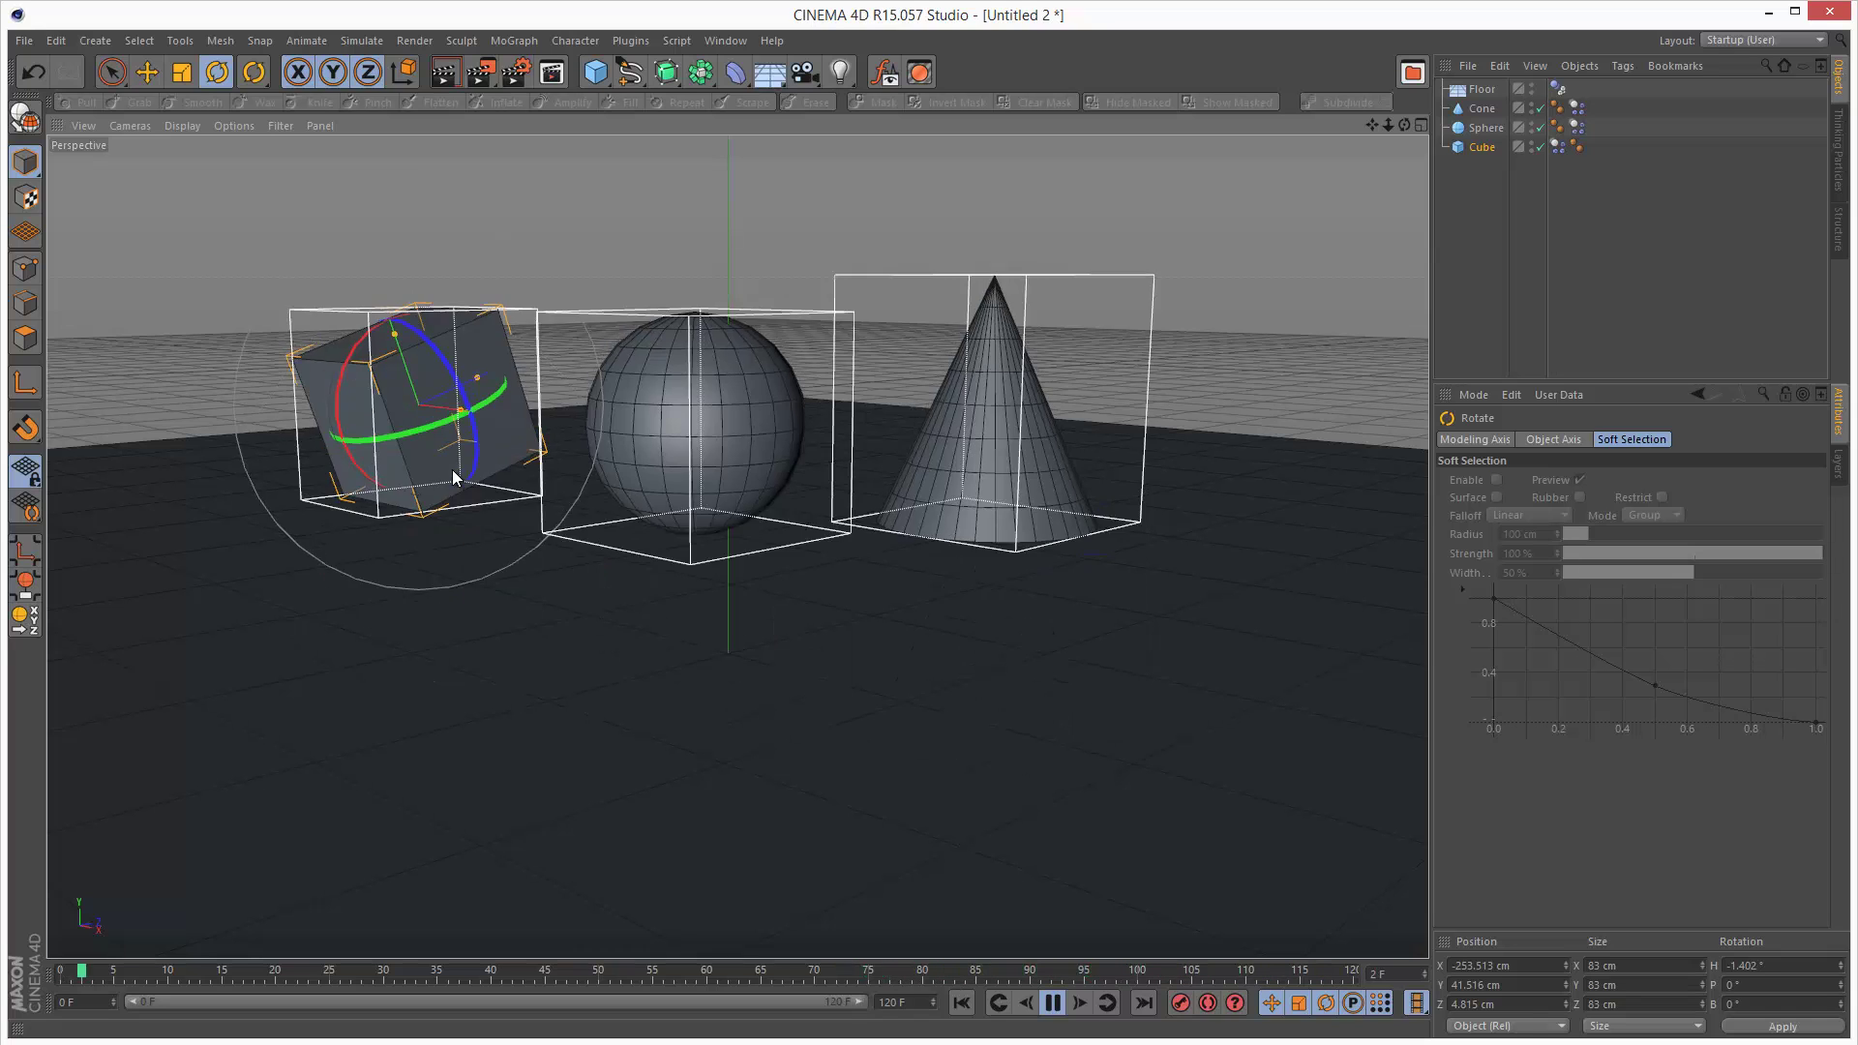
{"action": "left_click", "coordinate": [1053, 1003]}
{"action": "left_click", "coordinate": [961, 1002]}
{"action": "left_click", "coordinate": [55, 41]}
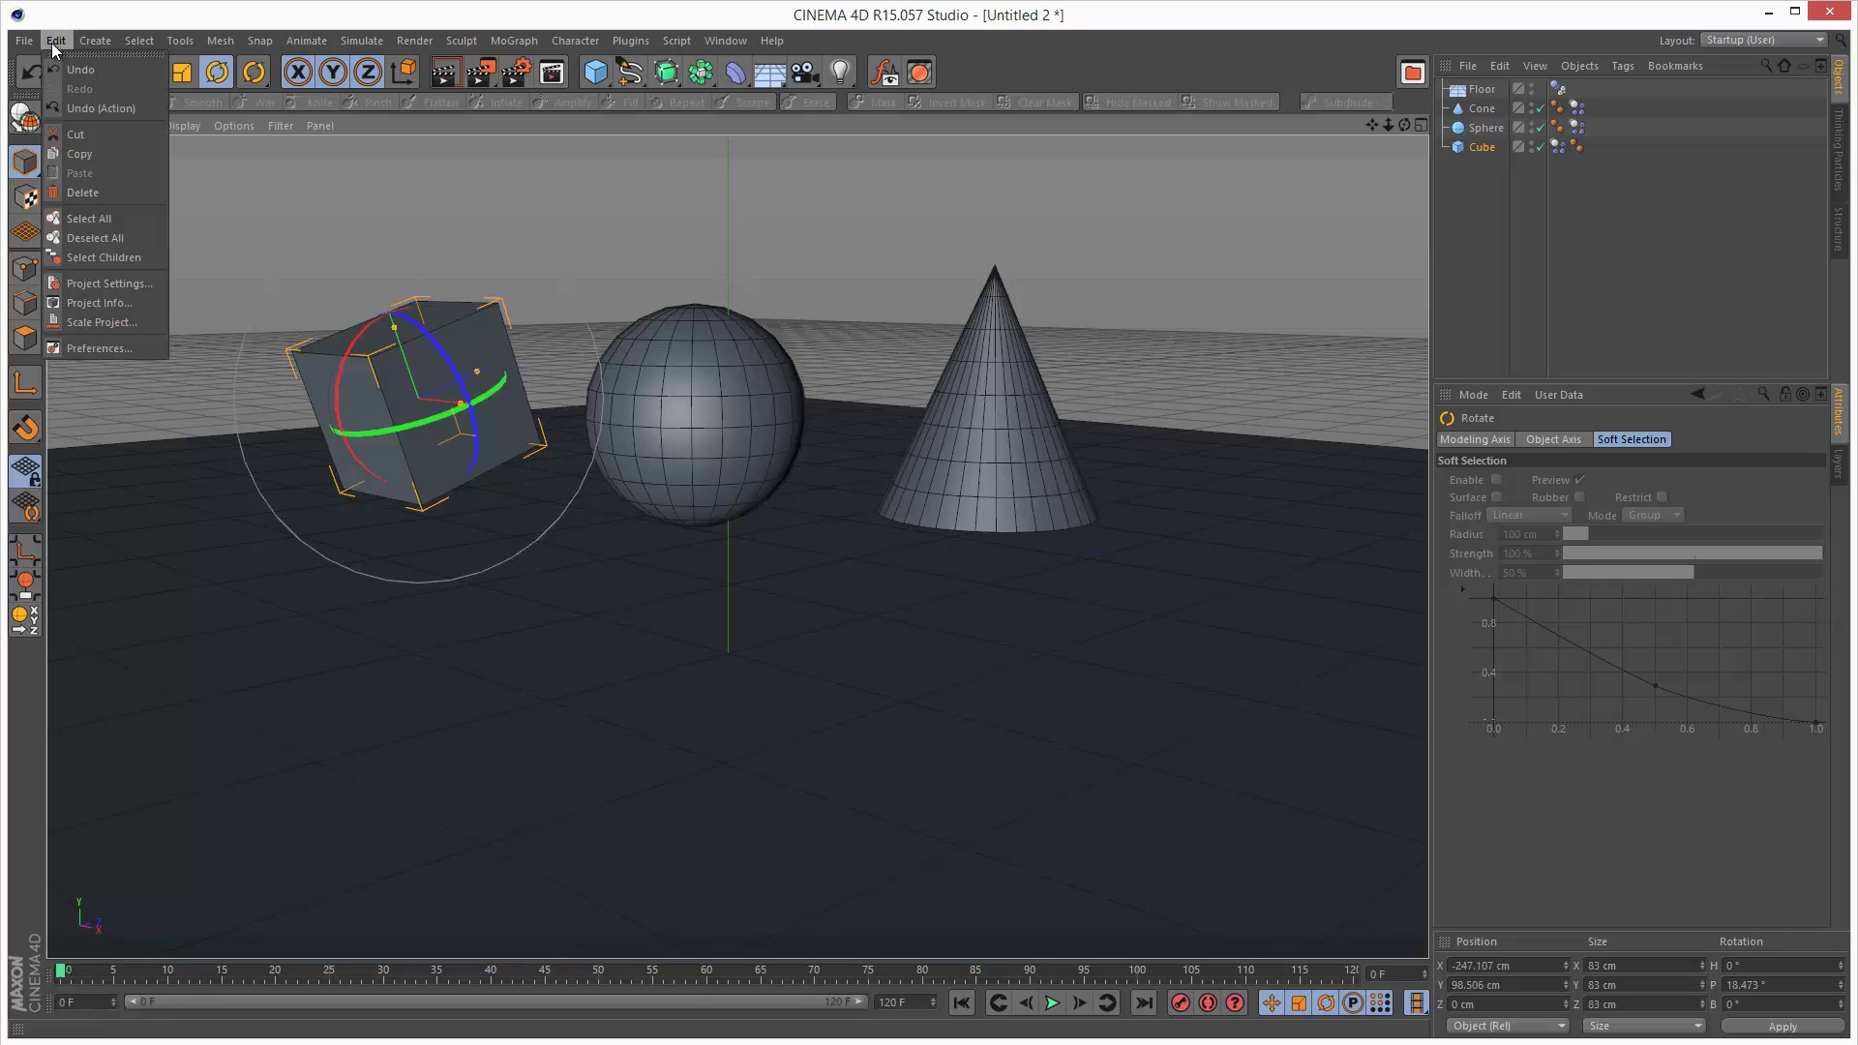
Switch the dynamics visualization from bounding boxes to contact points and play the simulation
{"action": "left_click", "coordinate": [141, 279]}
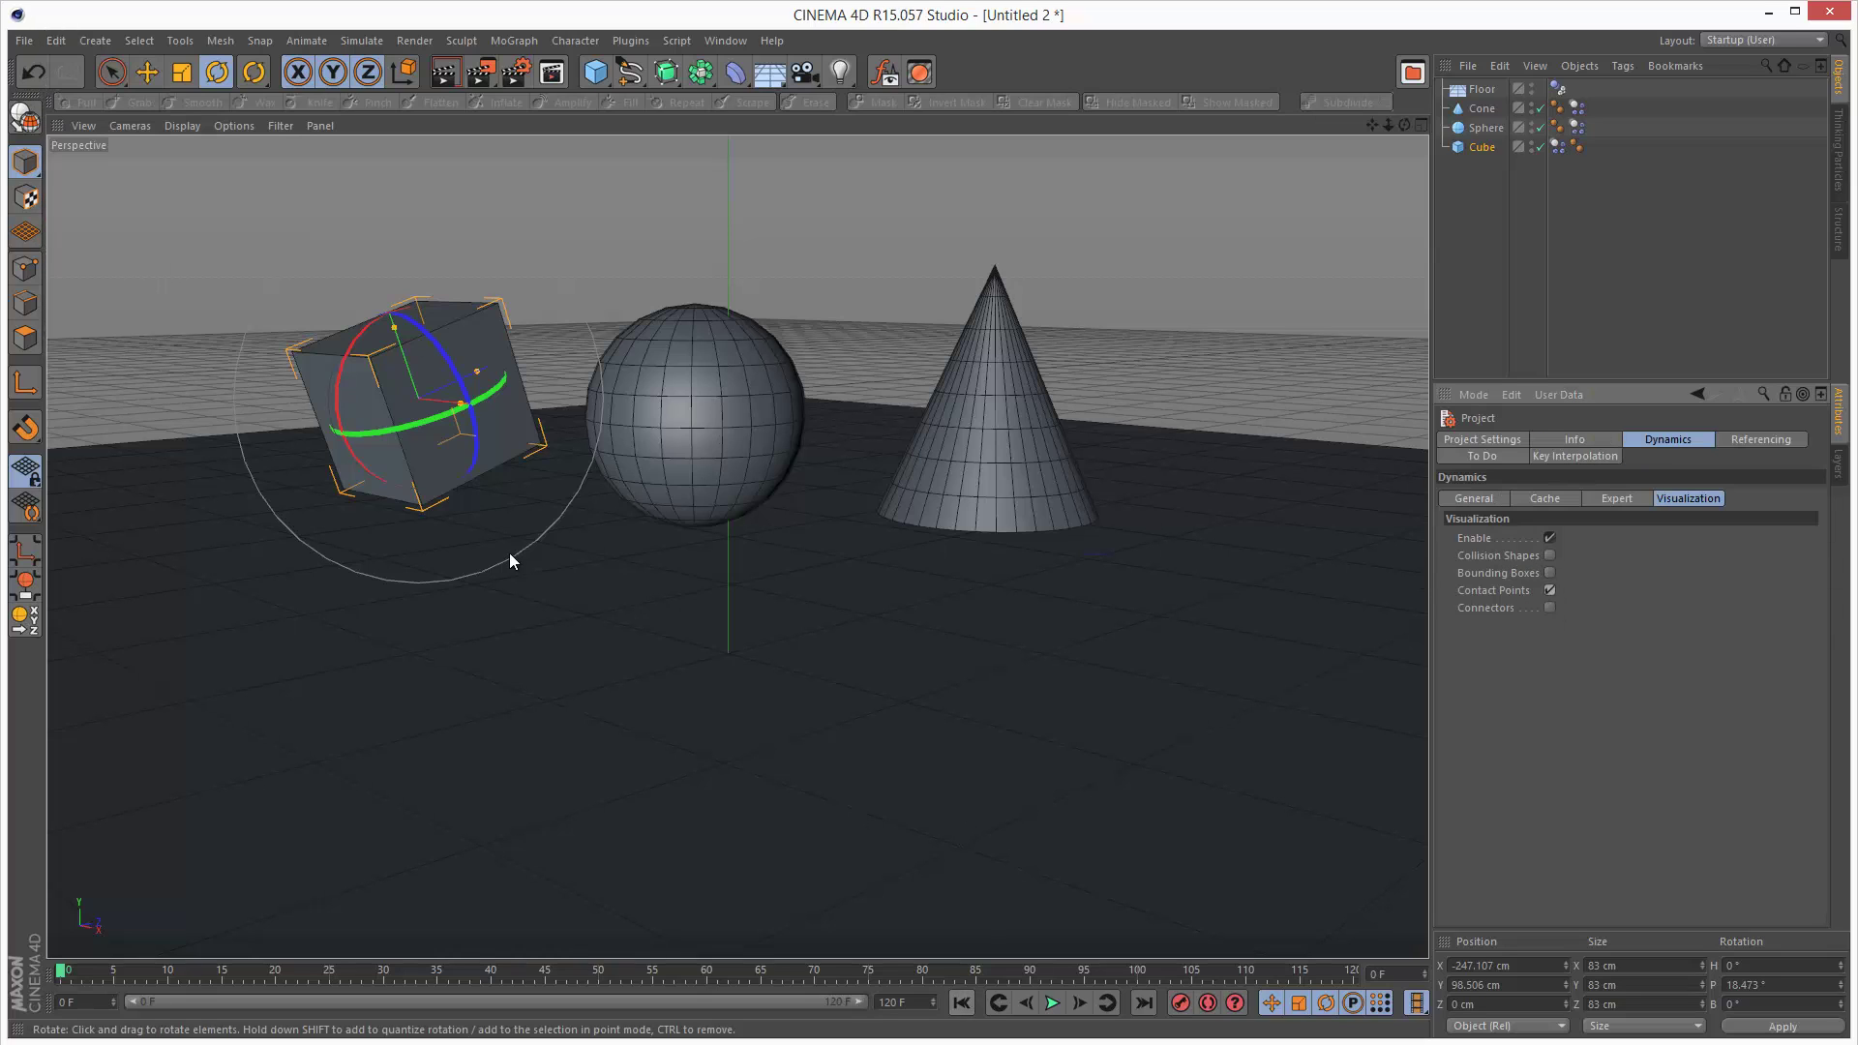
{"action": "left_click", "coordinate": [1051, 1003]}
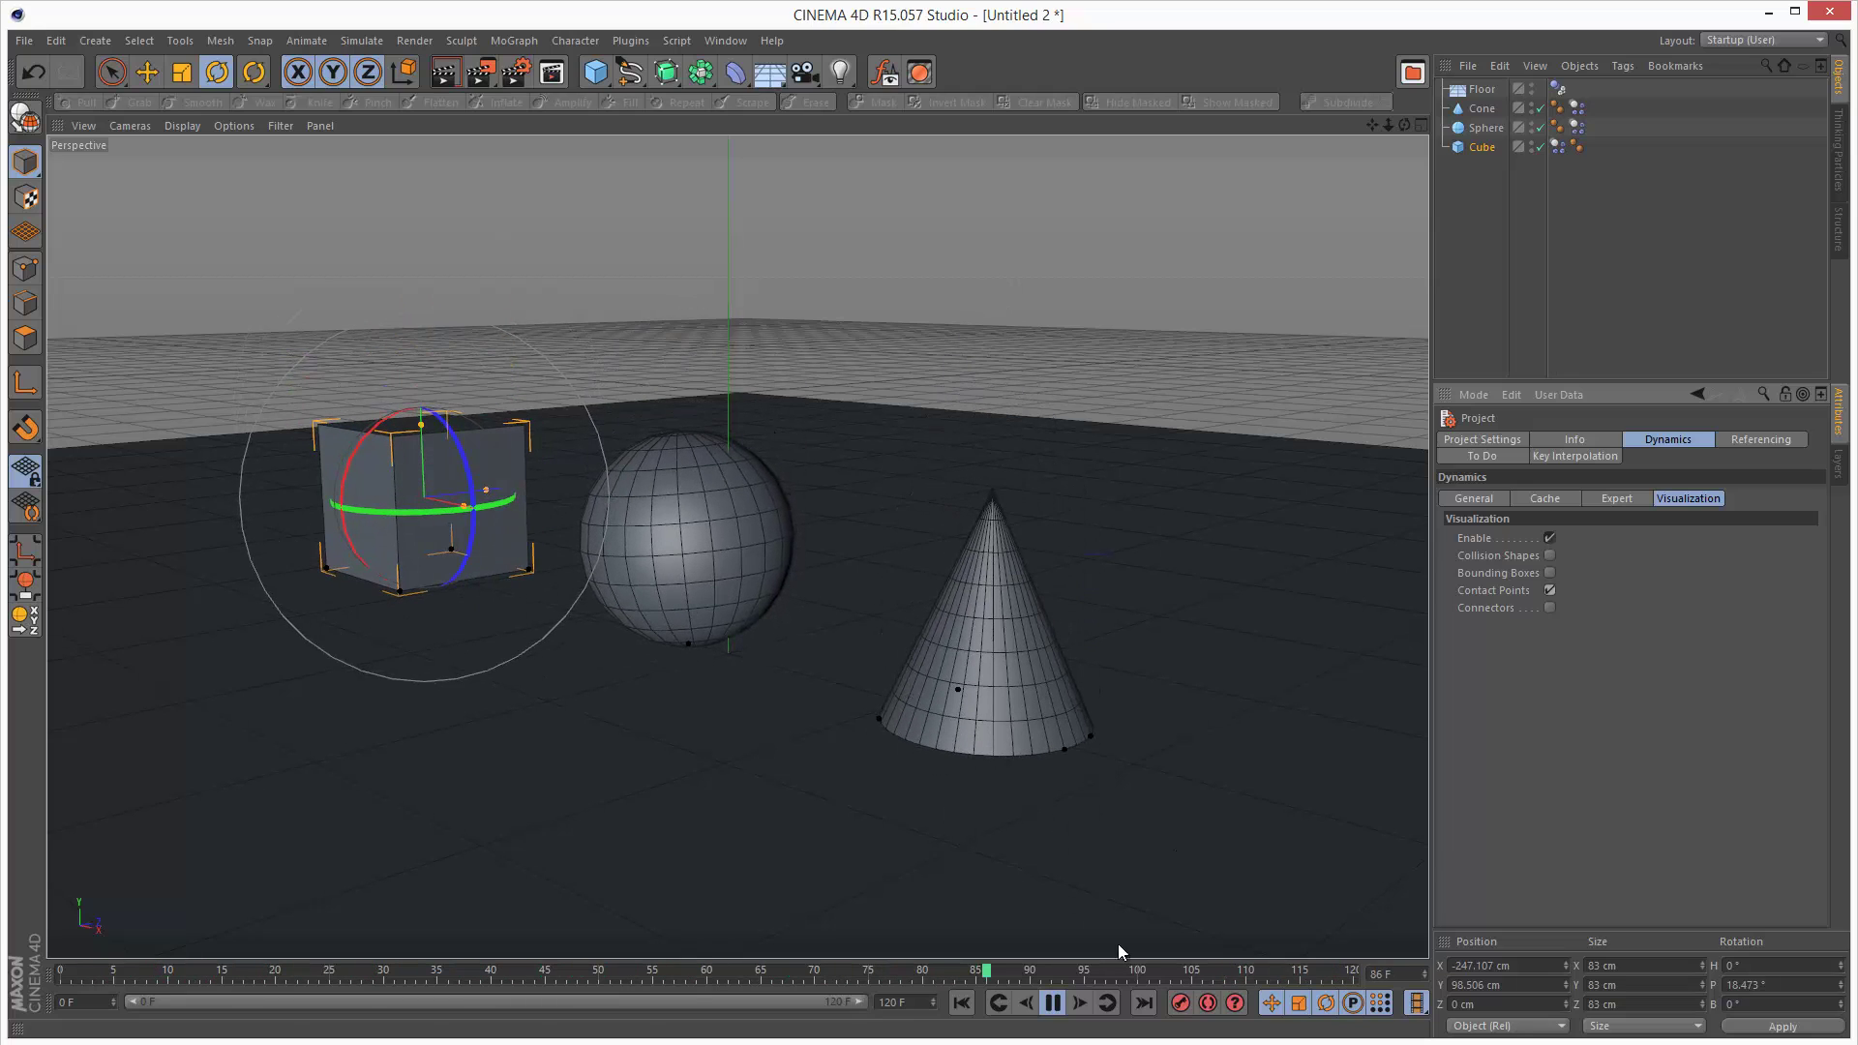
Rewind to frame 0 and hide the cone, sphere and cube in the viewport
{"action": "left_click", "coordinate": [966, 1002]}
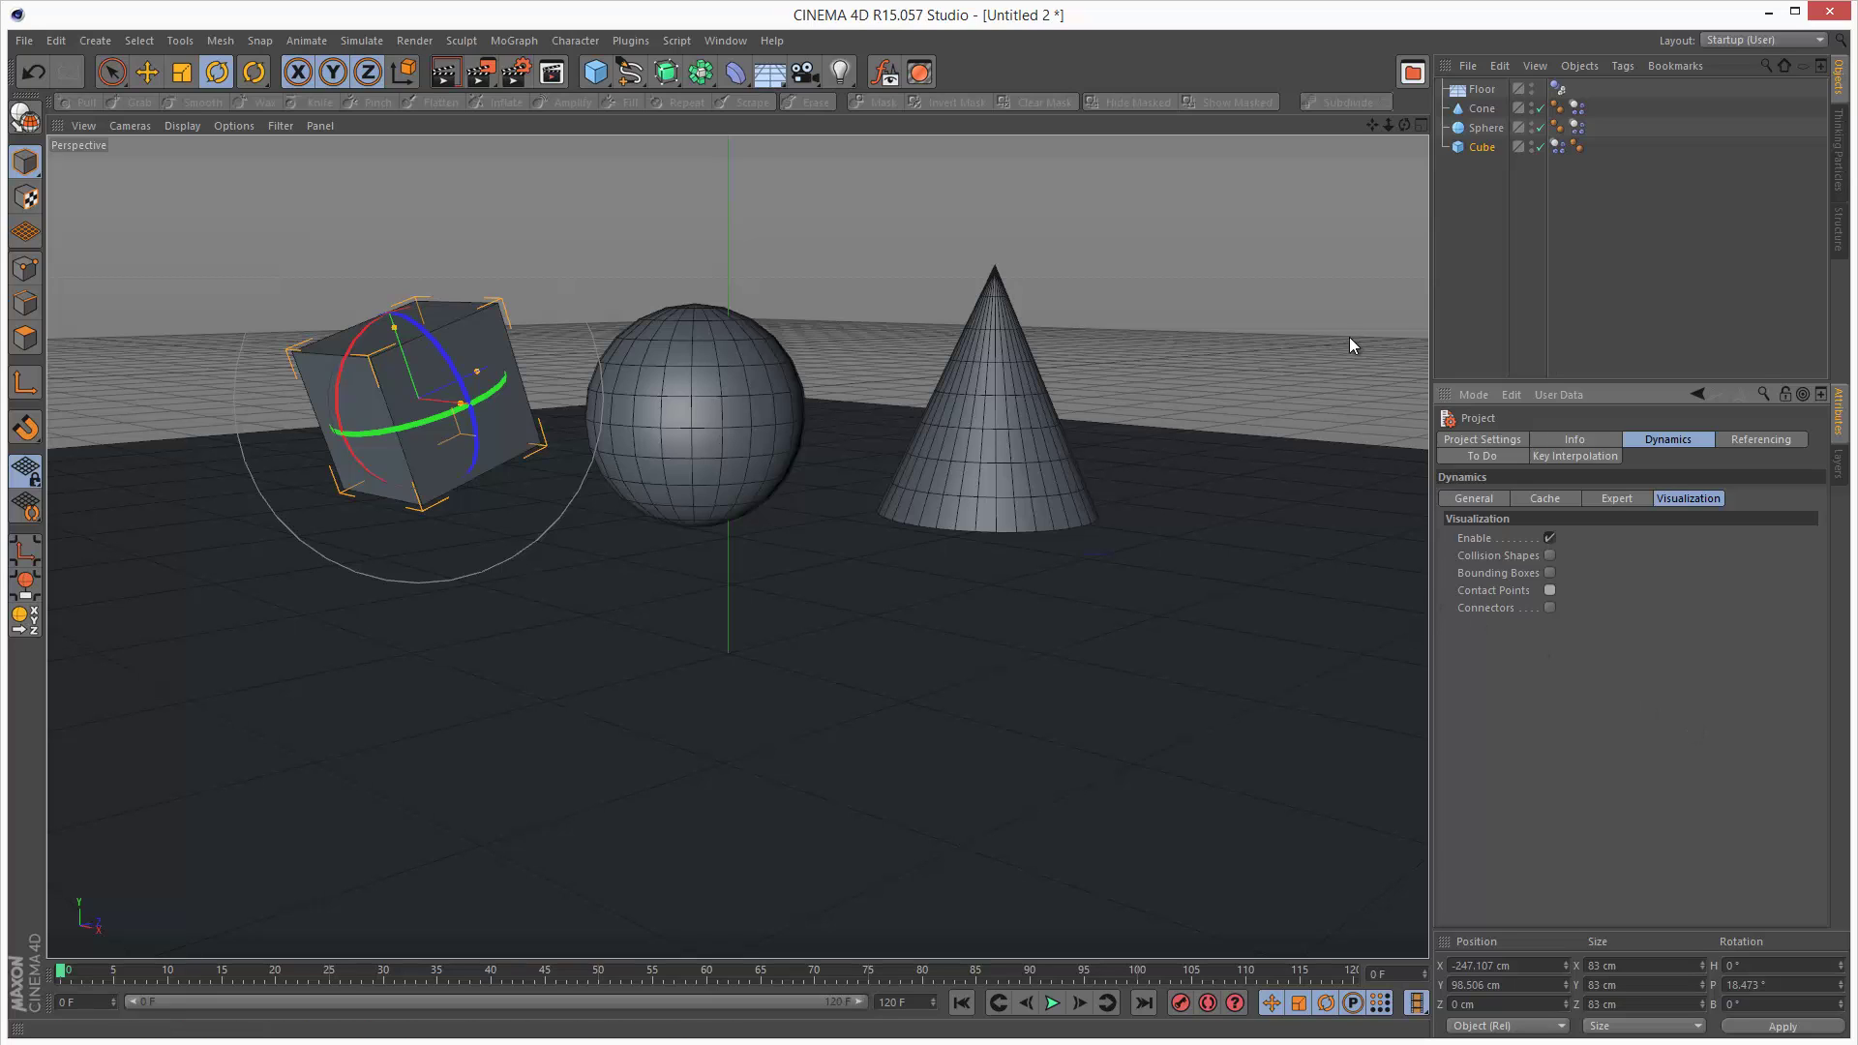
{"action": "left_click", "coordinate": [1532, 105]}
{"action": "left_click", "coordinate": [1532, 124]}
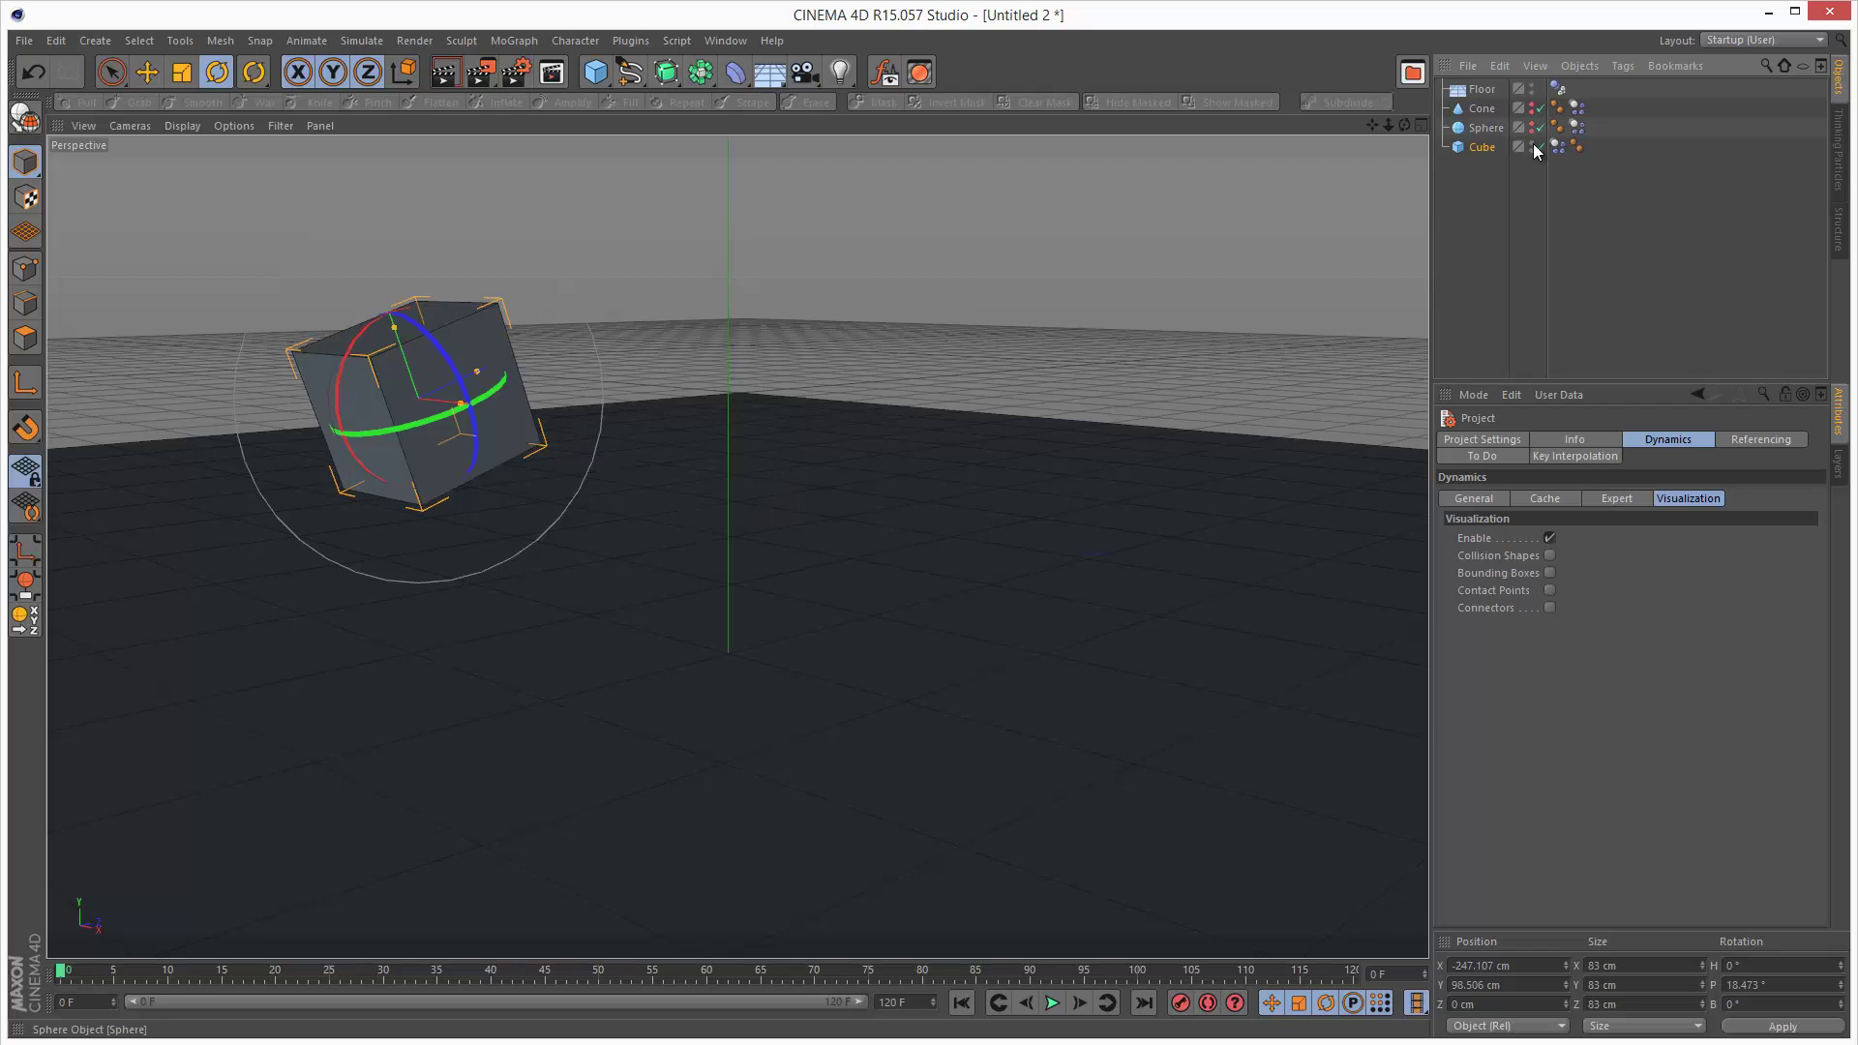
{"action": "left_click", "coordinate": [1532, 144]}
Add a cylinder oriented along -X, raised above the floor and moved left
{"action": "left_click", "coordinate": [596, 71]}
{"action": "left_click", "coordinate": [1000, 107]}
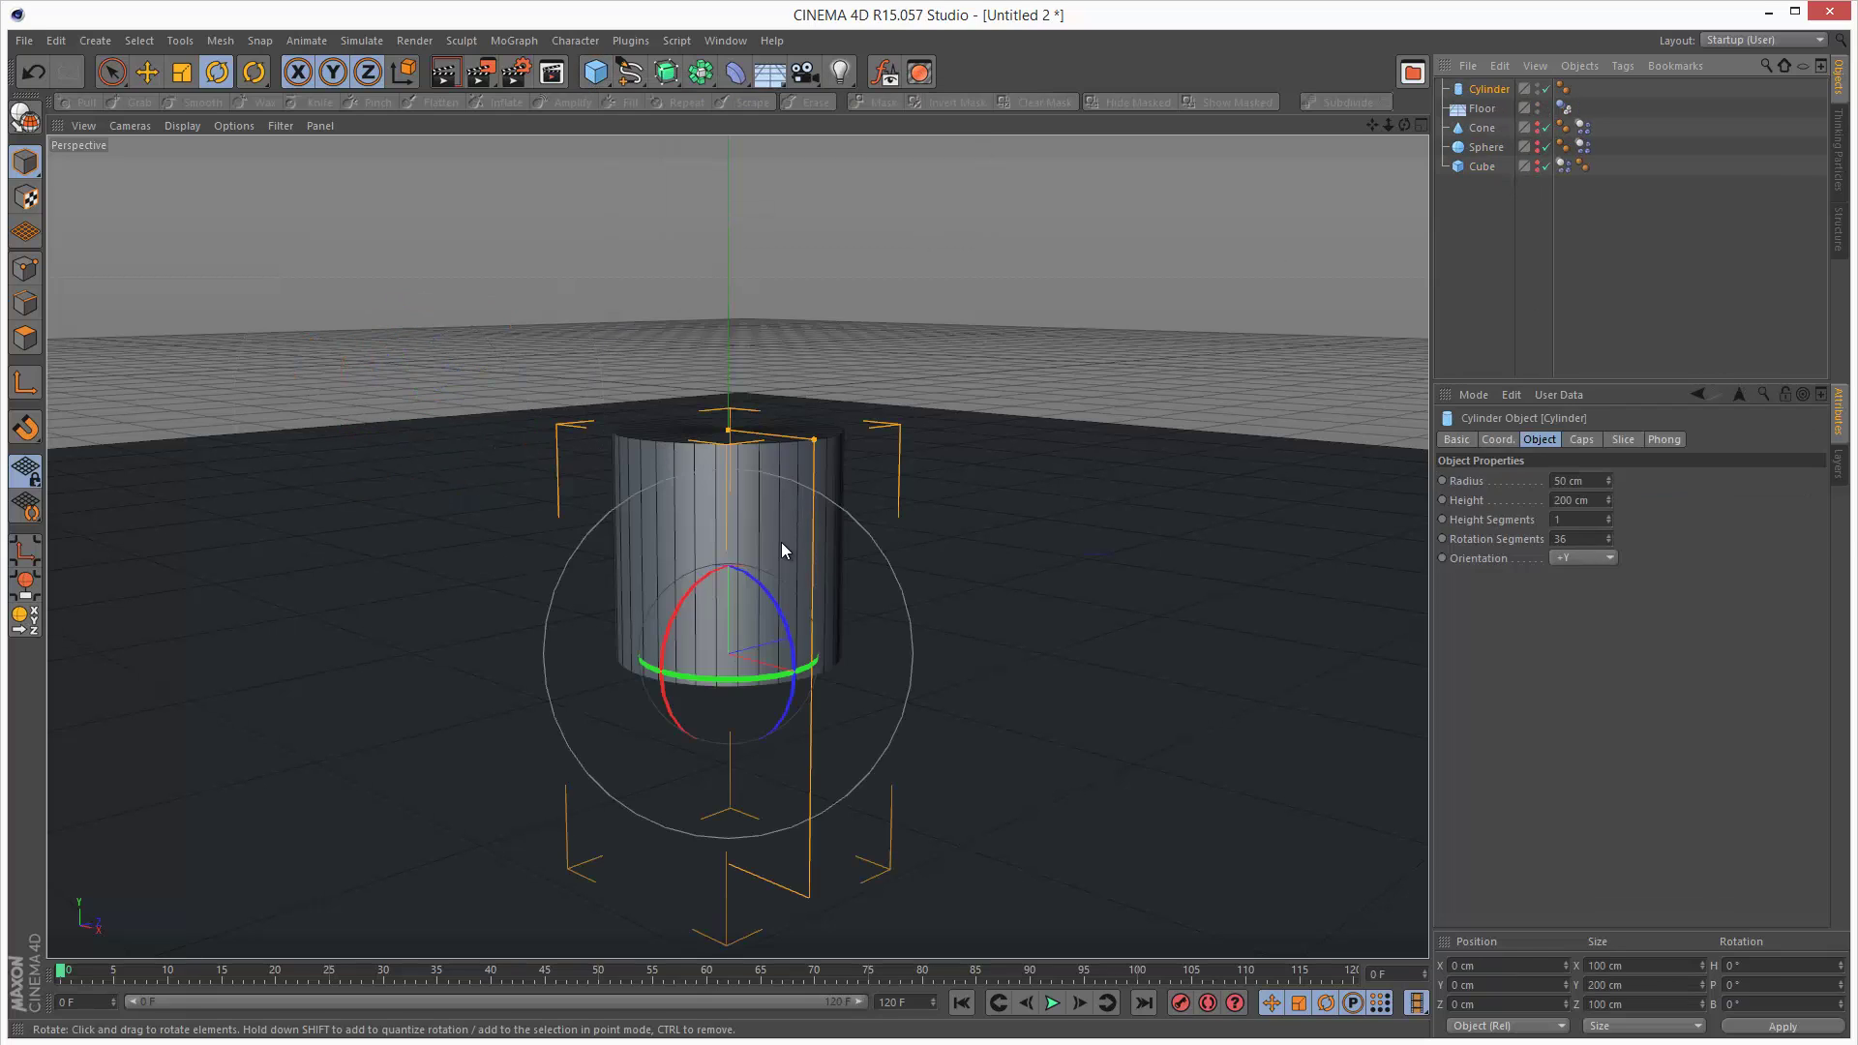
{"action": "left_click", "coordinate": [1582, 558]}
{"action": "left_click", "coordinate": [1592, 597]}
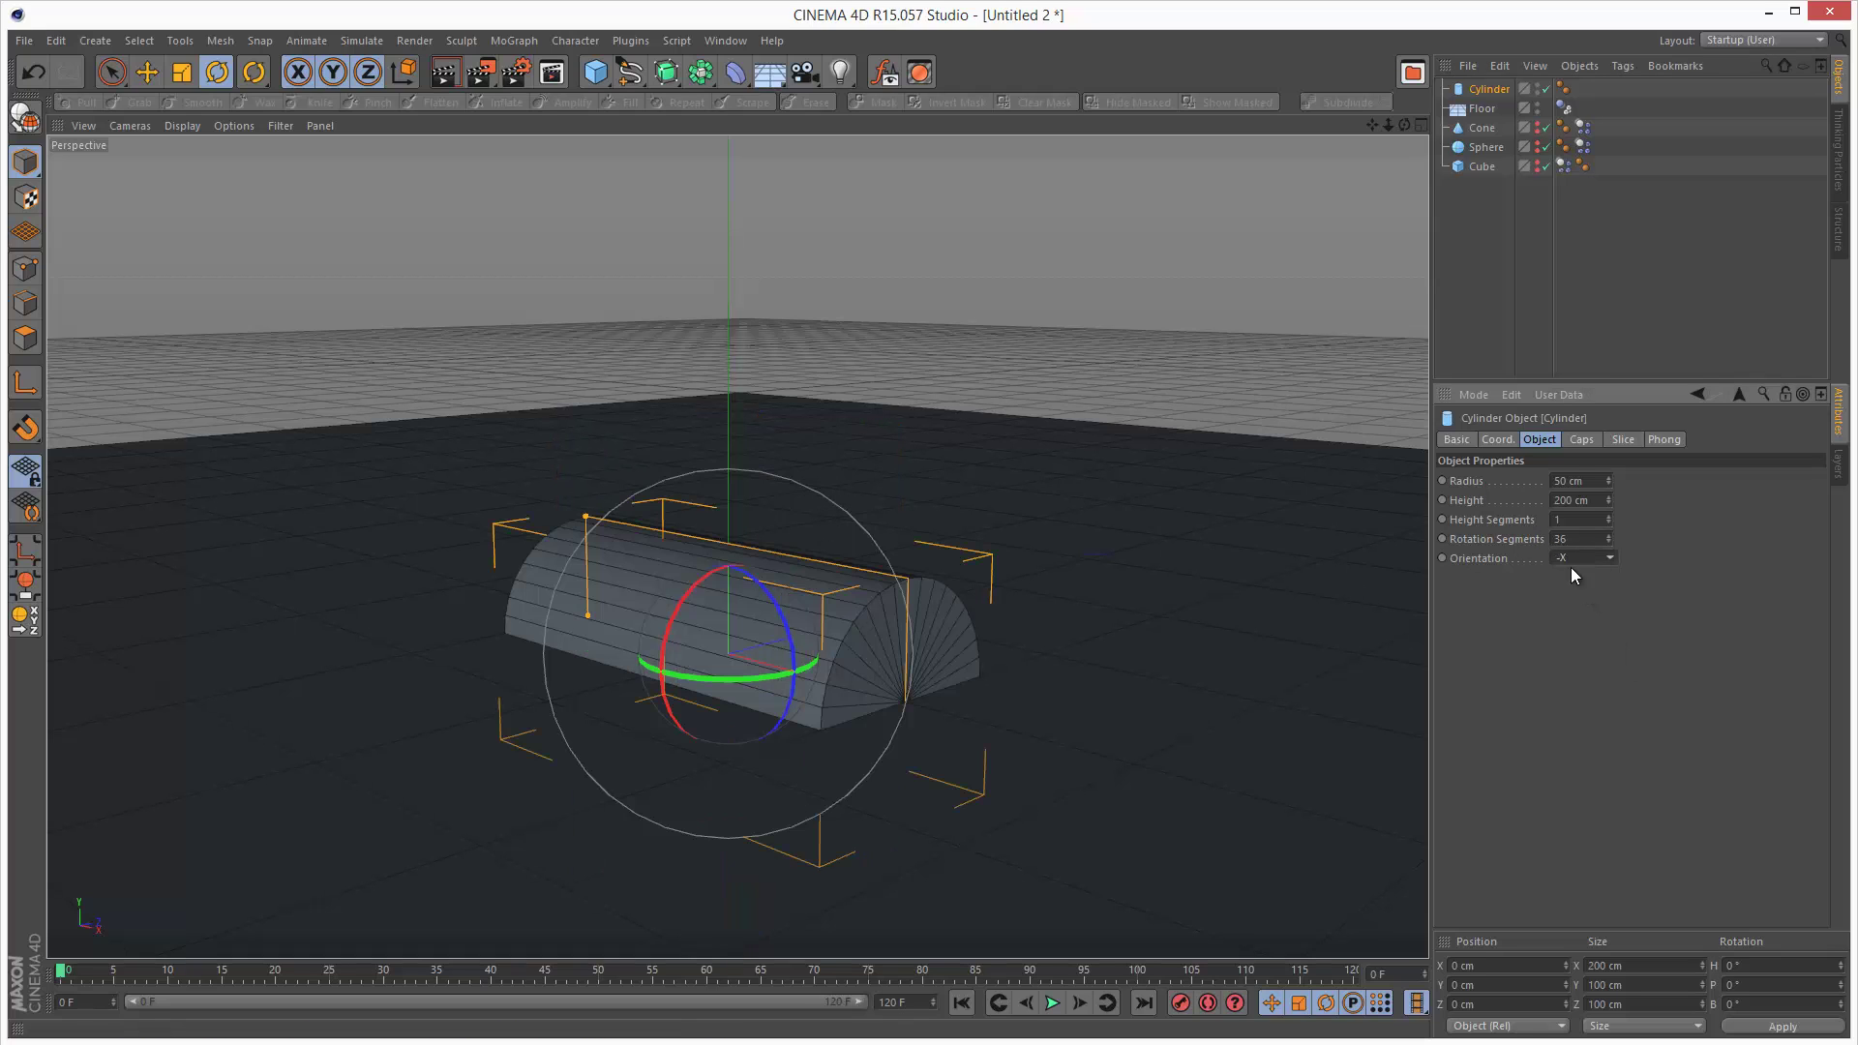
{"action": "key", "text": "e"}
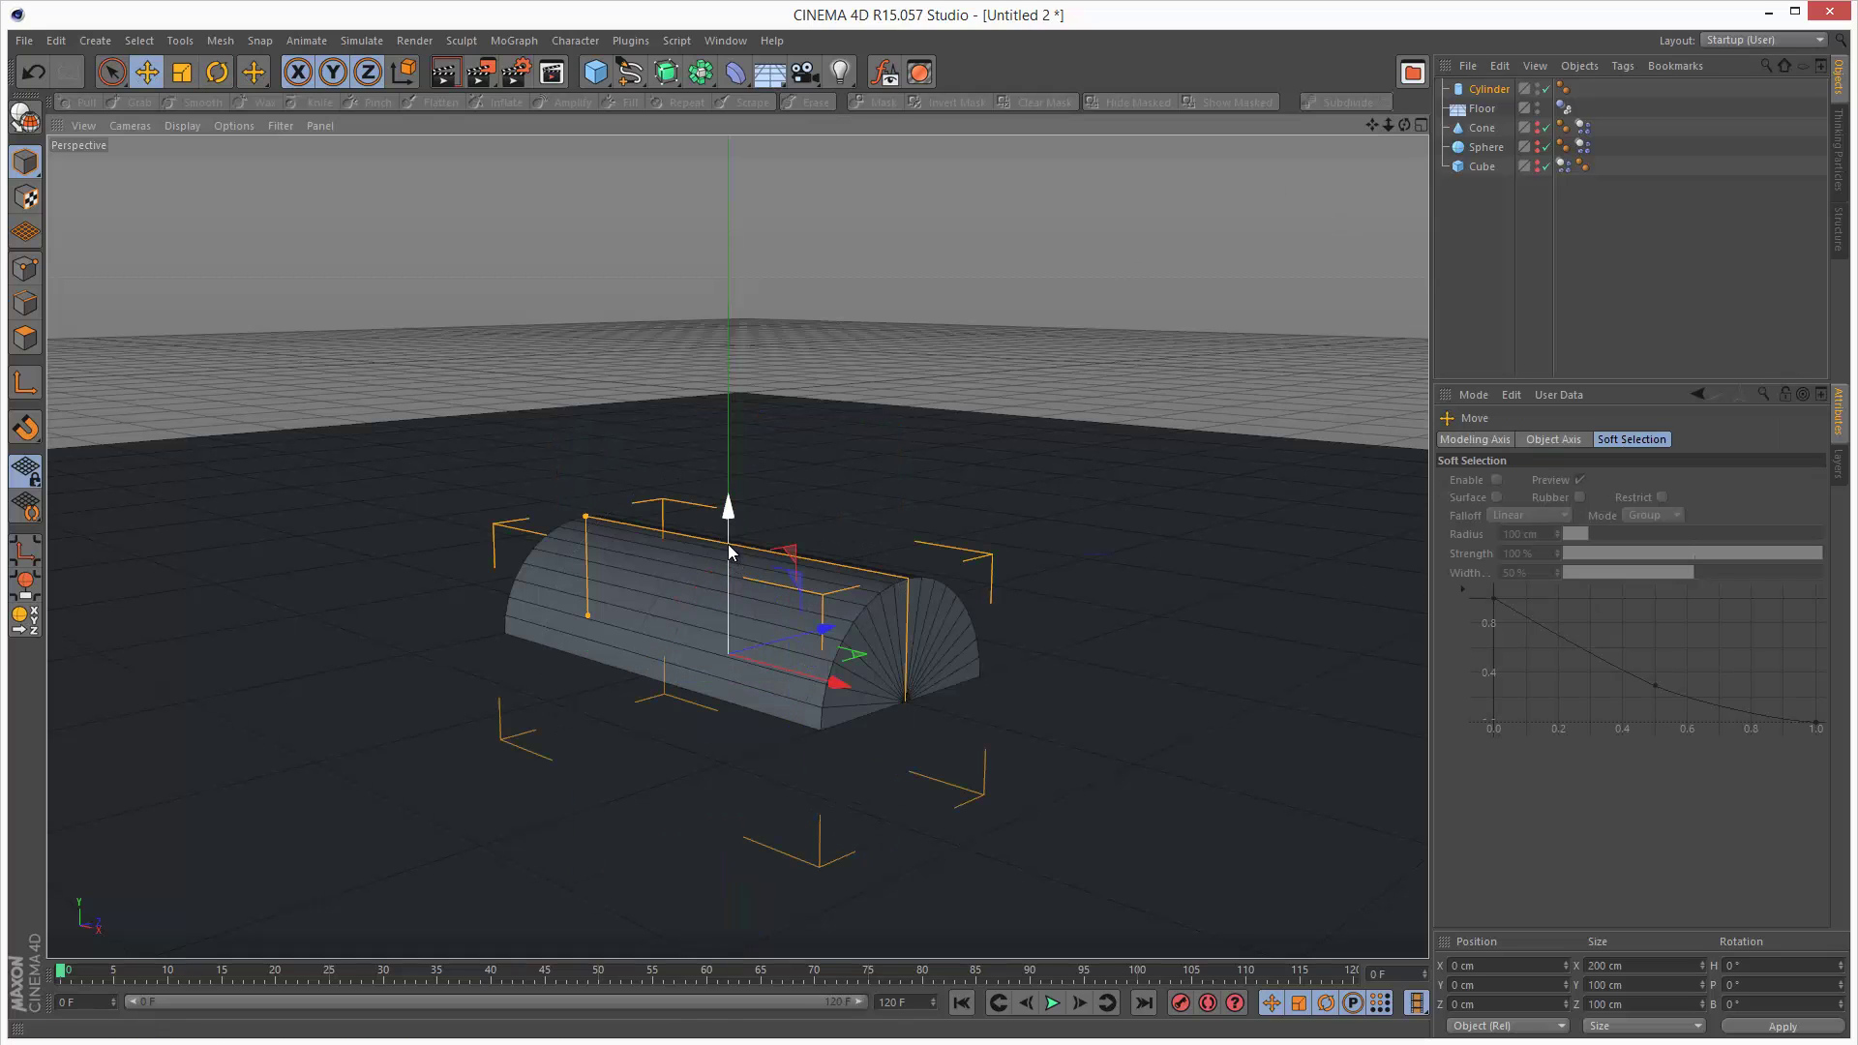
{"action": "left_click_drag", "start_coordinate": [730, 502], "coordinate": [726, 319]}
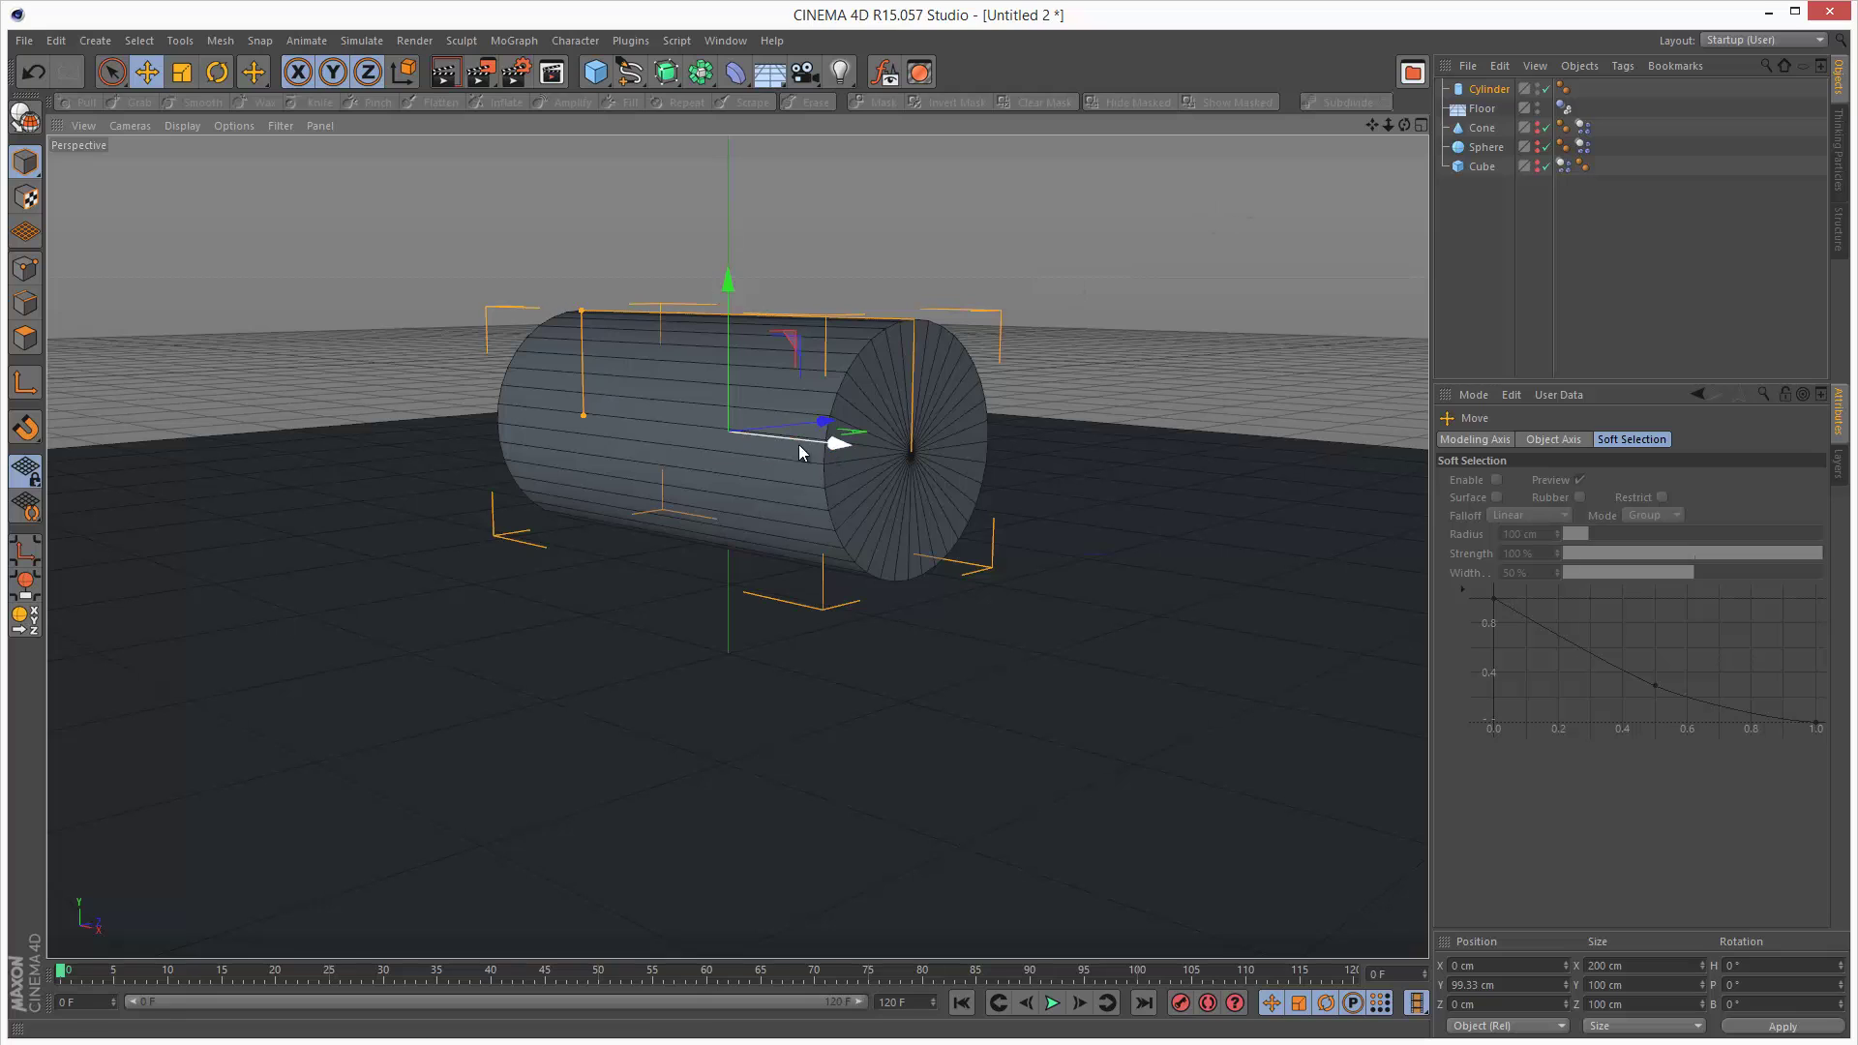
{"action": "left_click_drag", "start_coordinate": [763, 442], "coordinate": [532, 409]}
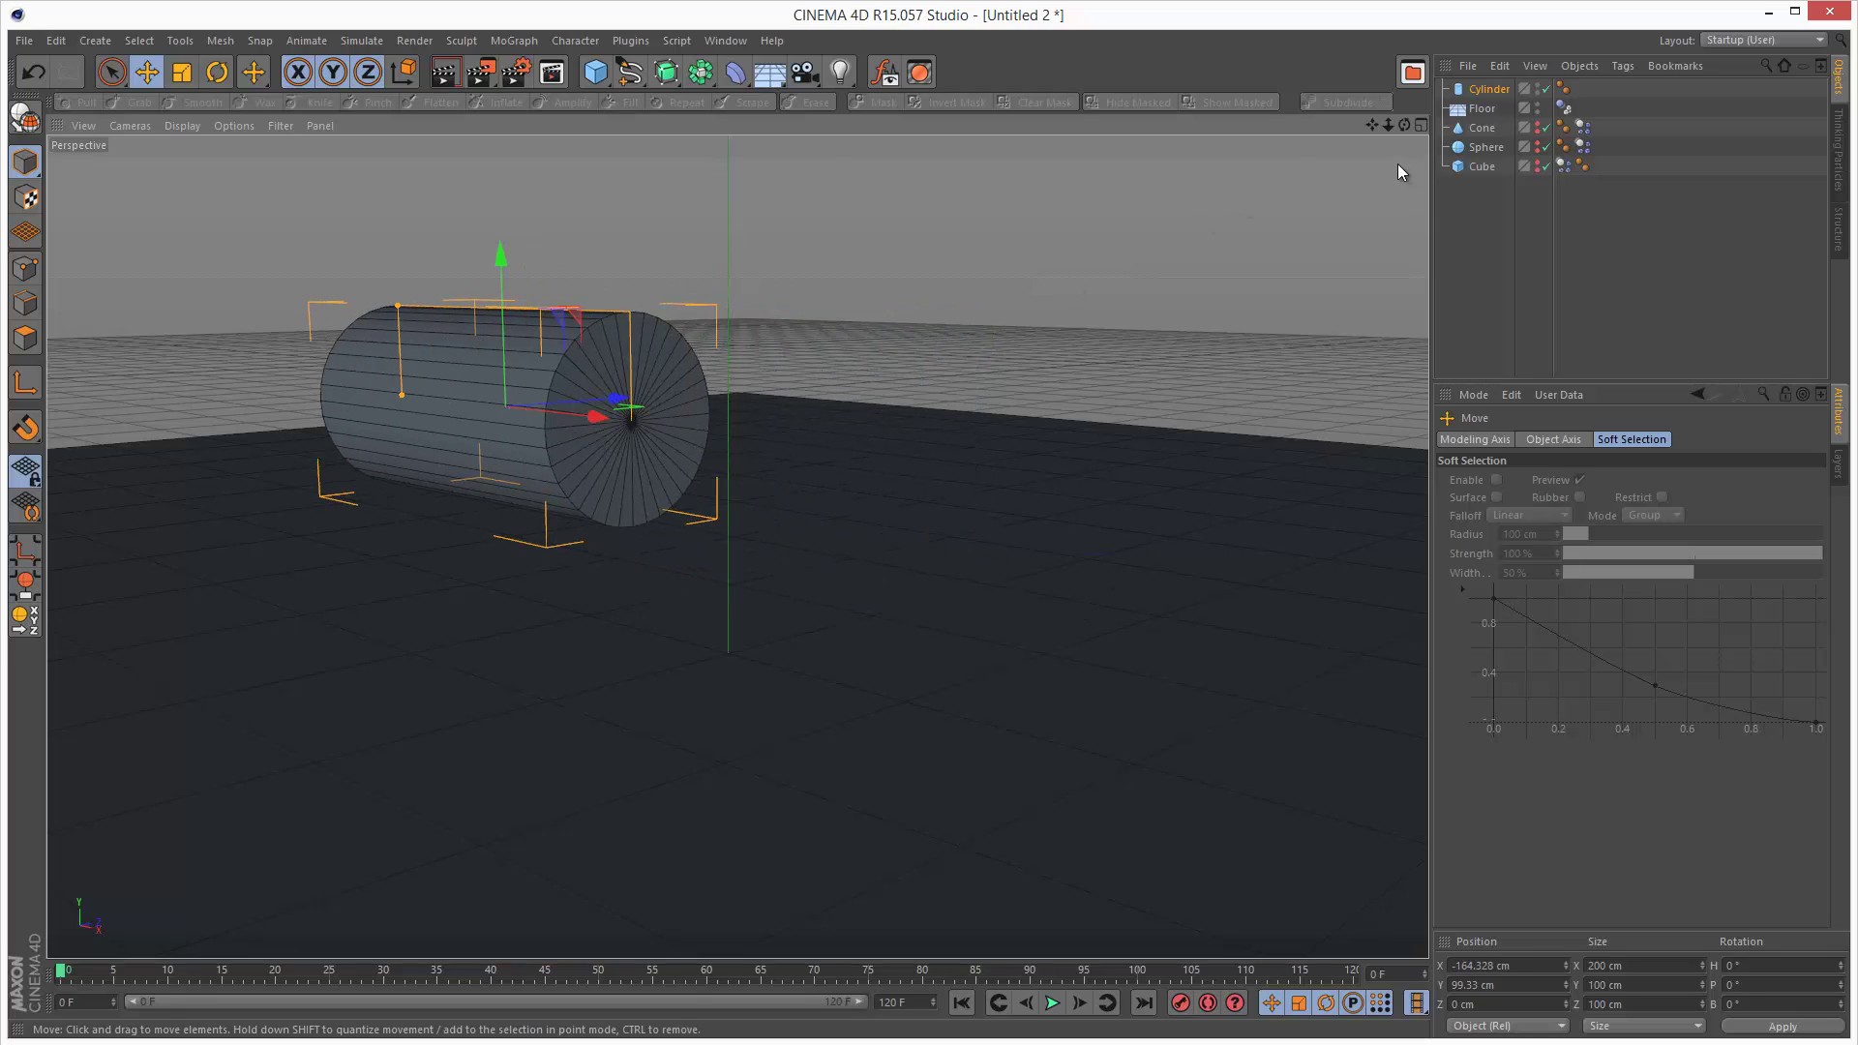
Add Cube.1, resize it to about 63×87×53 cm, and raise it above the floor
{"action": "left_click", "coordinate": [596, 71]}
{"action": "left_click", "coordinate": [809, 101]}
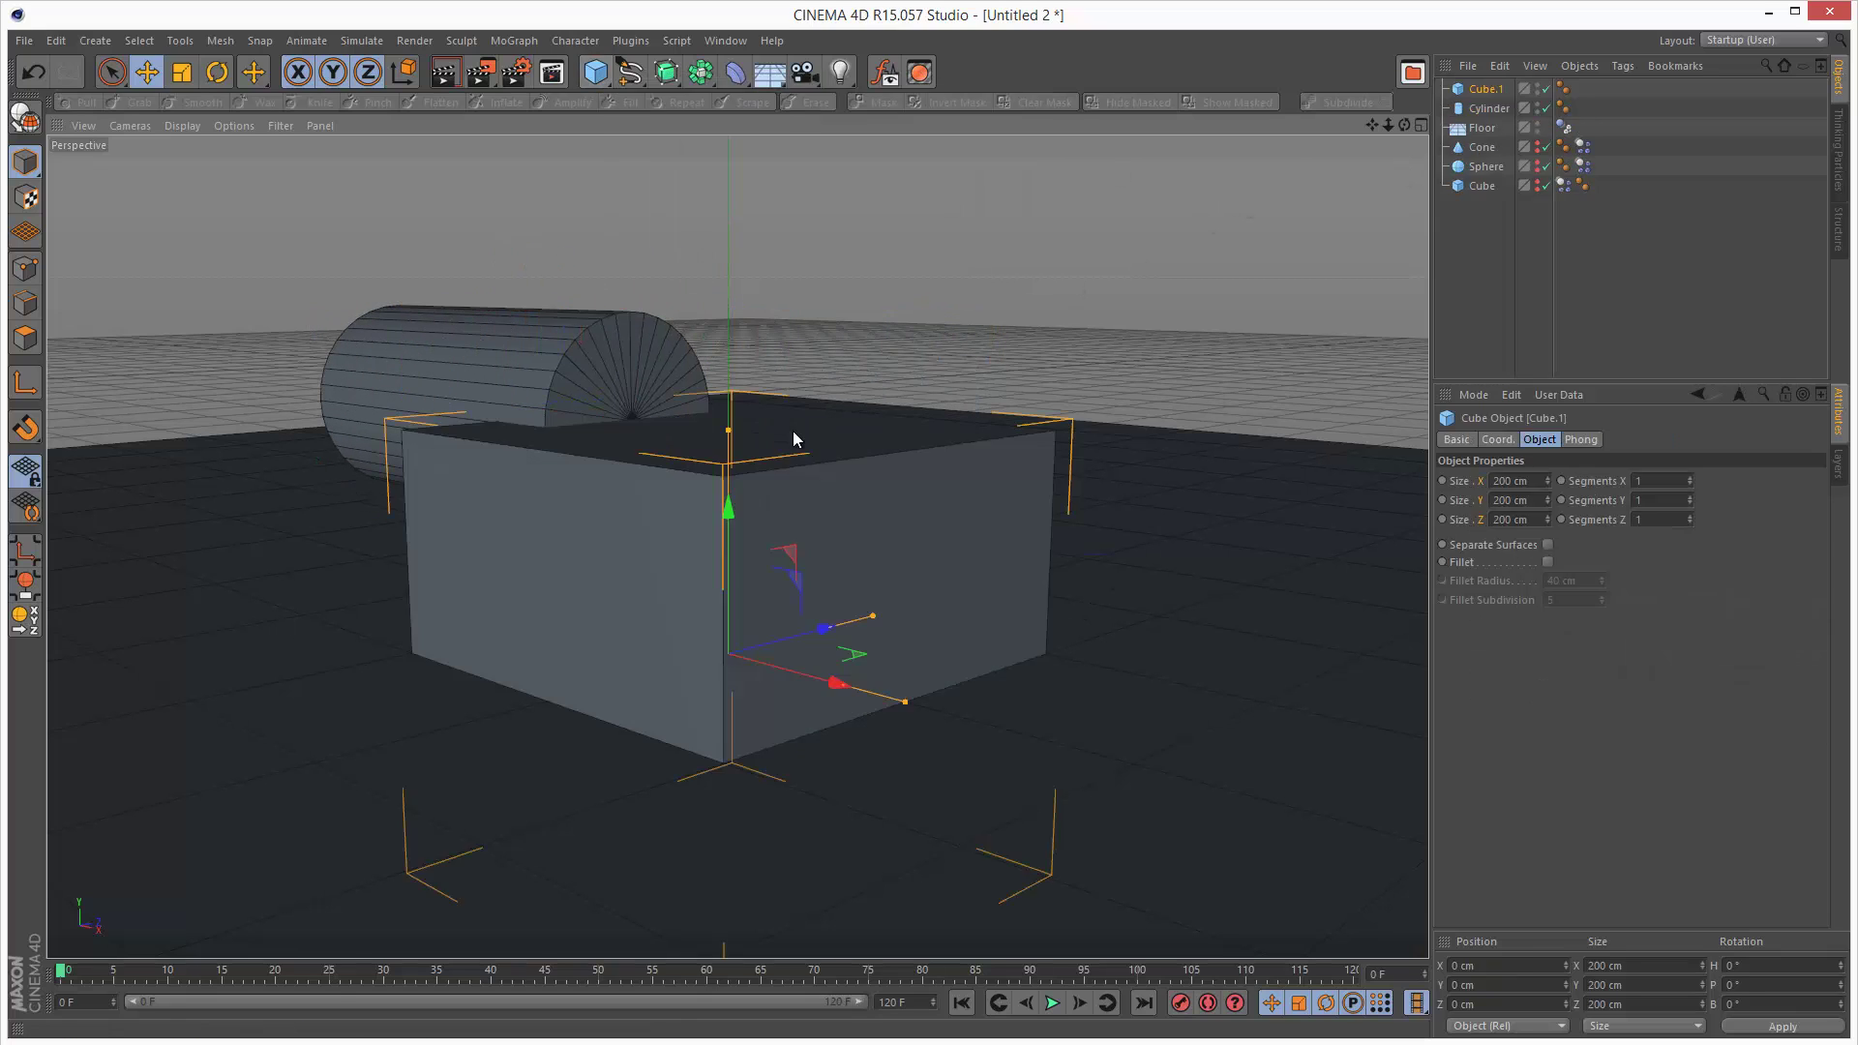
{"action": "left_click_drag", "start_coordinate": [873, 617], "coordinate": [771, 651]}
{"action": "left_click_drag", "start_coordinate": [728, 430], "coordinate": [786, 610]}
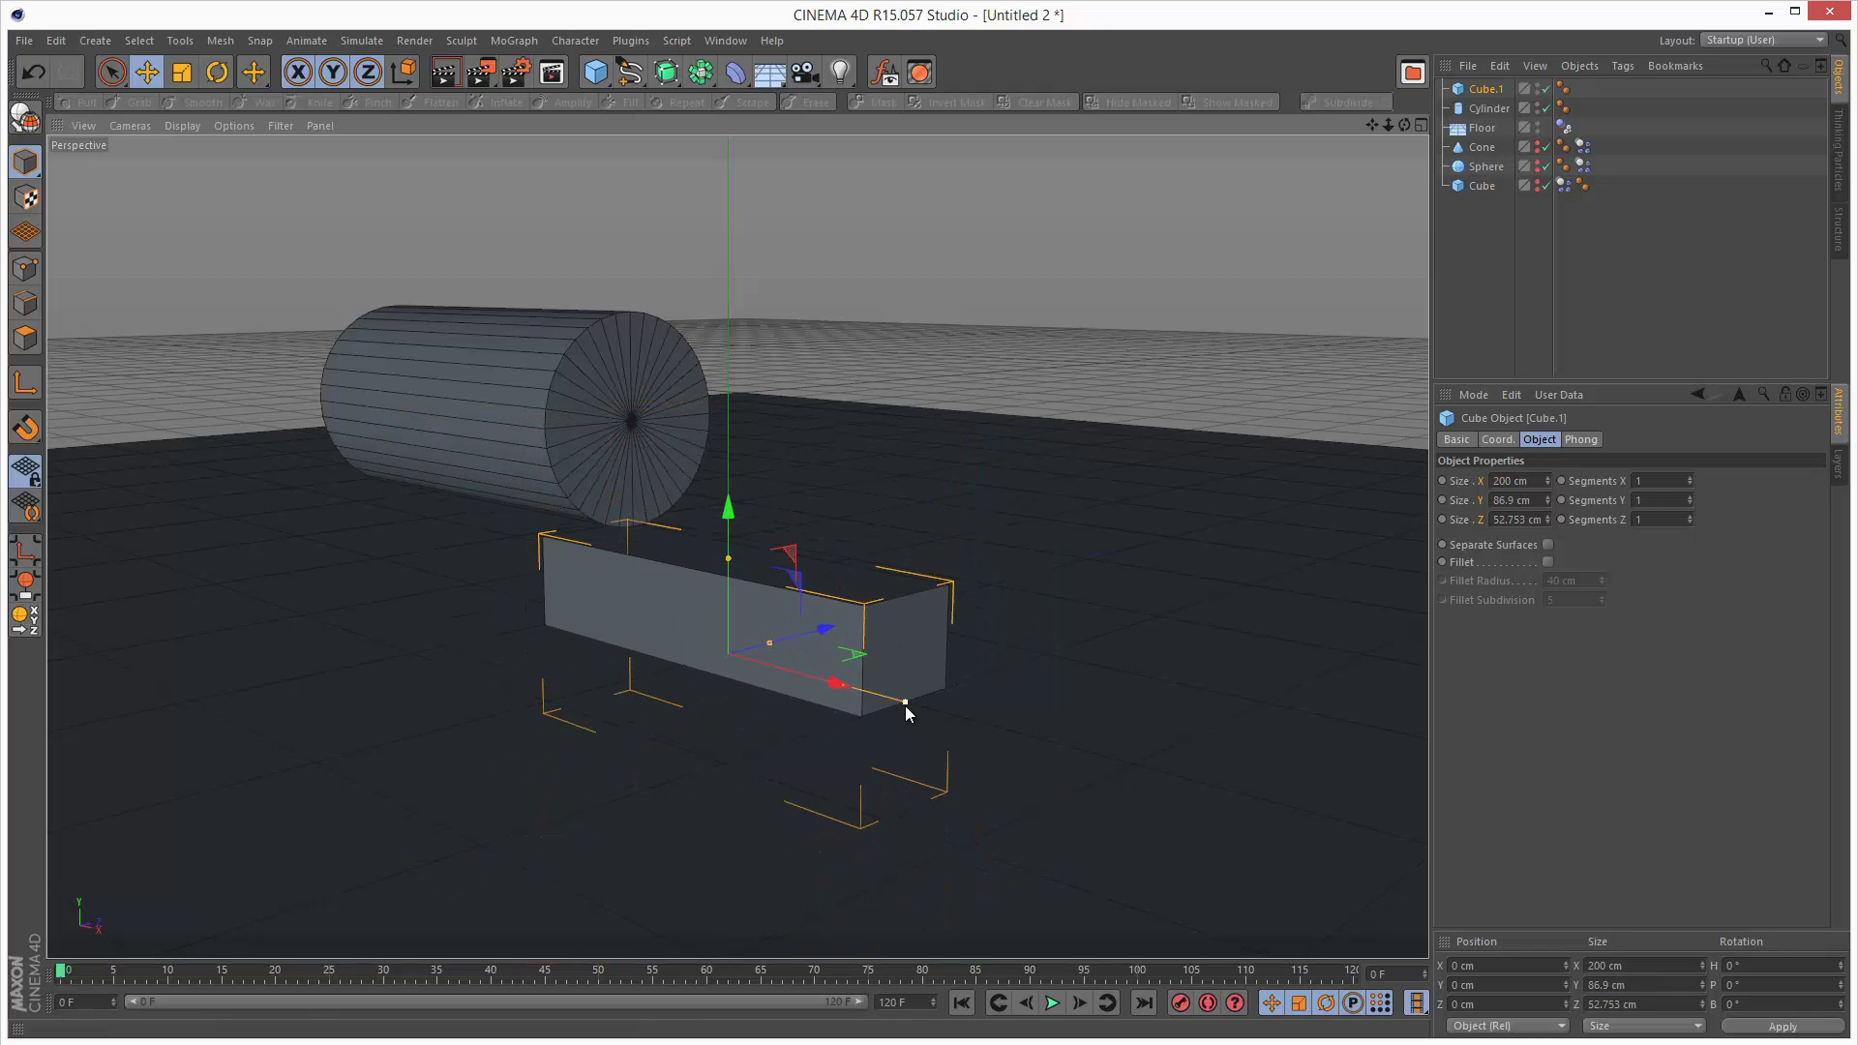
{"action": "left_click_drag", "start_coordinate": [906, 704], "coordinate": [766, 620]}
{"action": "left_click_drag", "start_coordinate": [728, 511], "coordinate": [730, 294]}
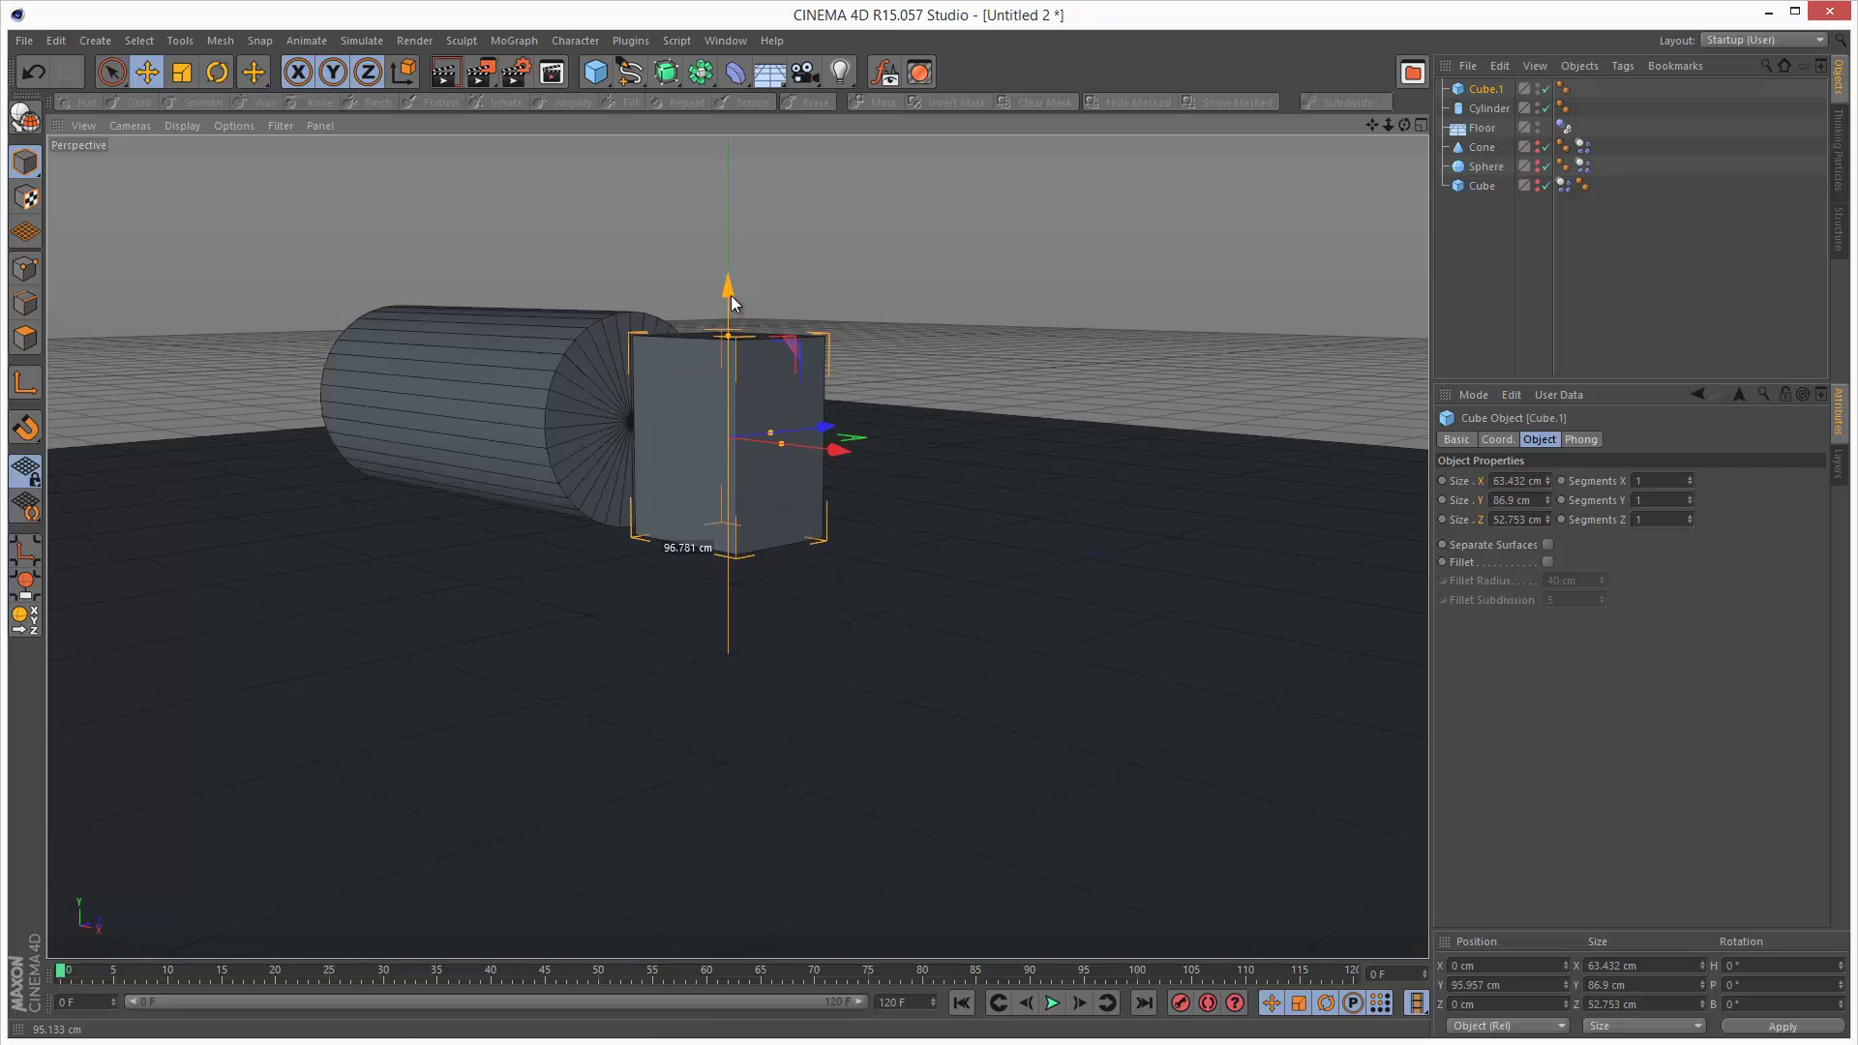
{"action": "left_click_drag", "start_coordinate": [1349, 132], "coordinate": [973, 590], "text": "alt"}
{"action": "scroll", "coordinate": [970, 589], "scroll_direction": "up", "scroll_amount": 3}
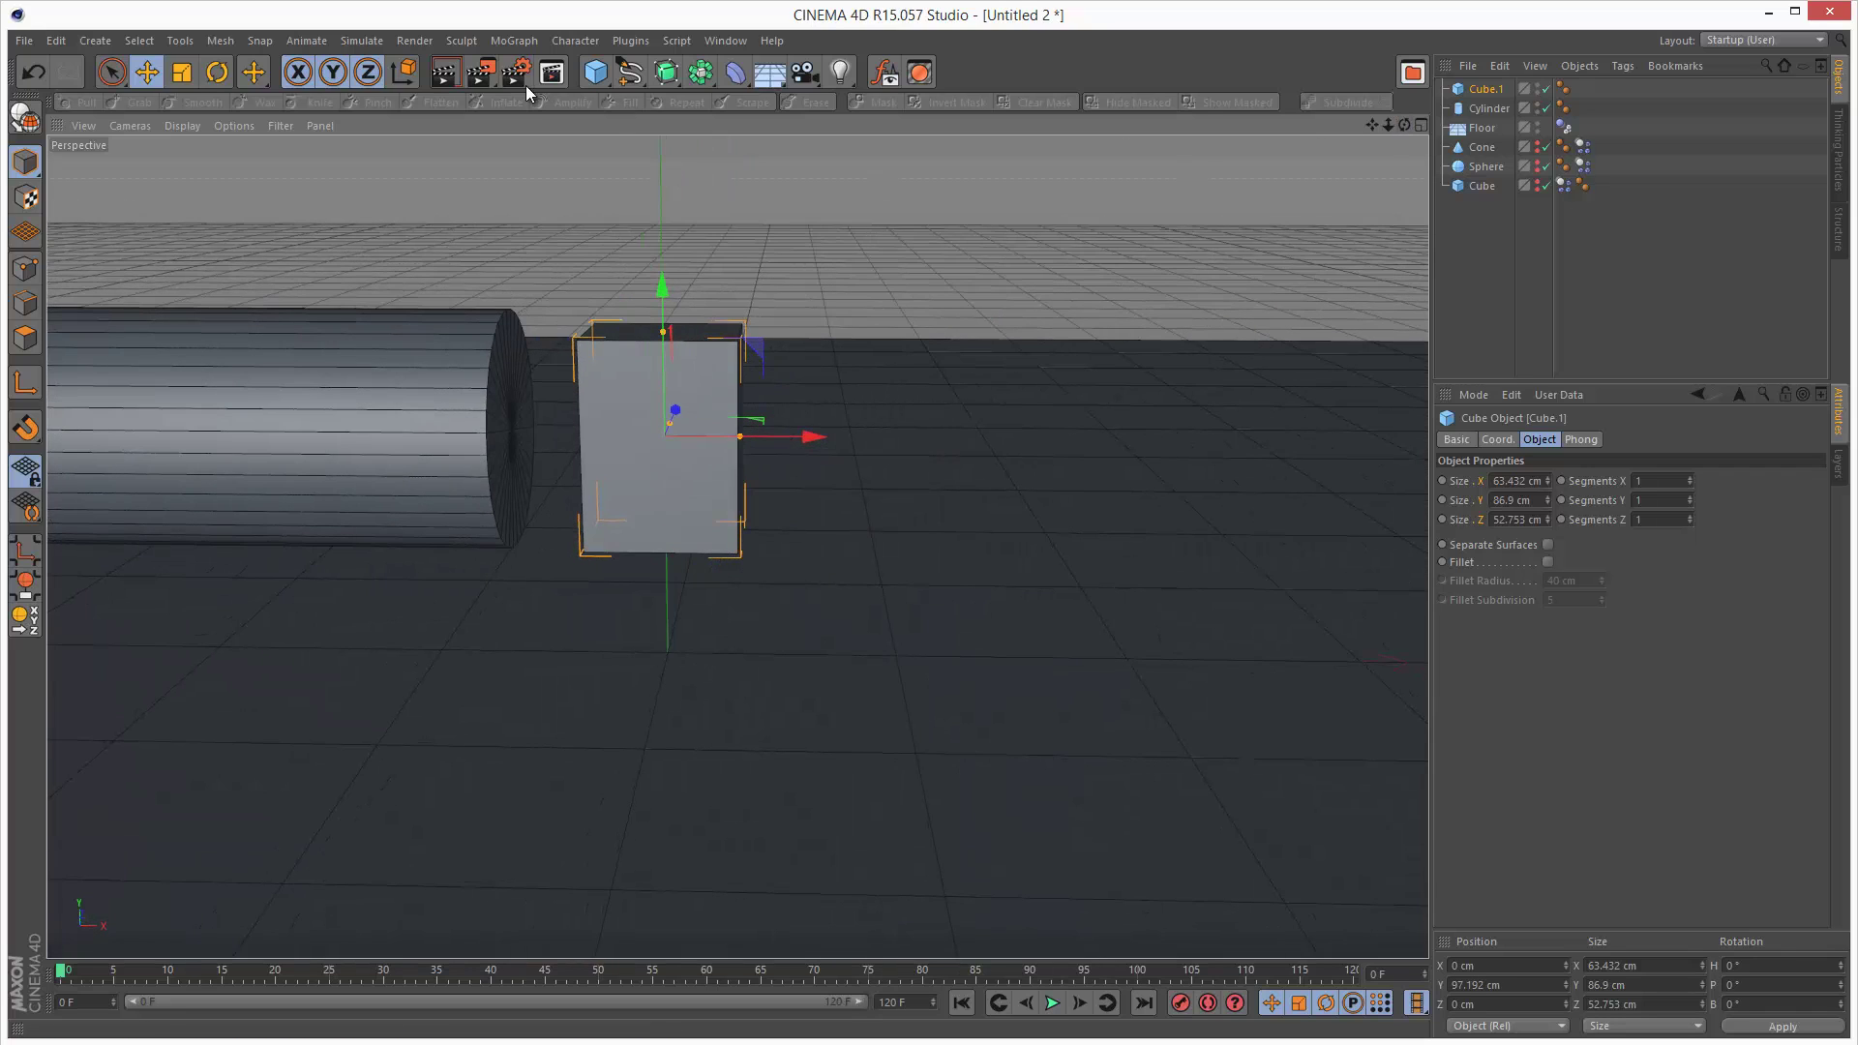
Add a dynamics Connector to the scene from the Simulate menu
{"action": "left_click", "coordinate": [362, 42]}
{"action": "mouse_move", "coordinate": [406, 93]}
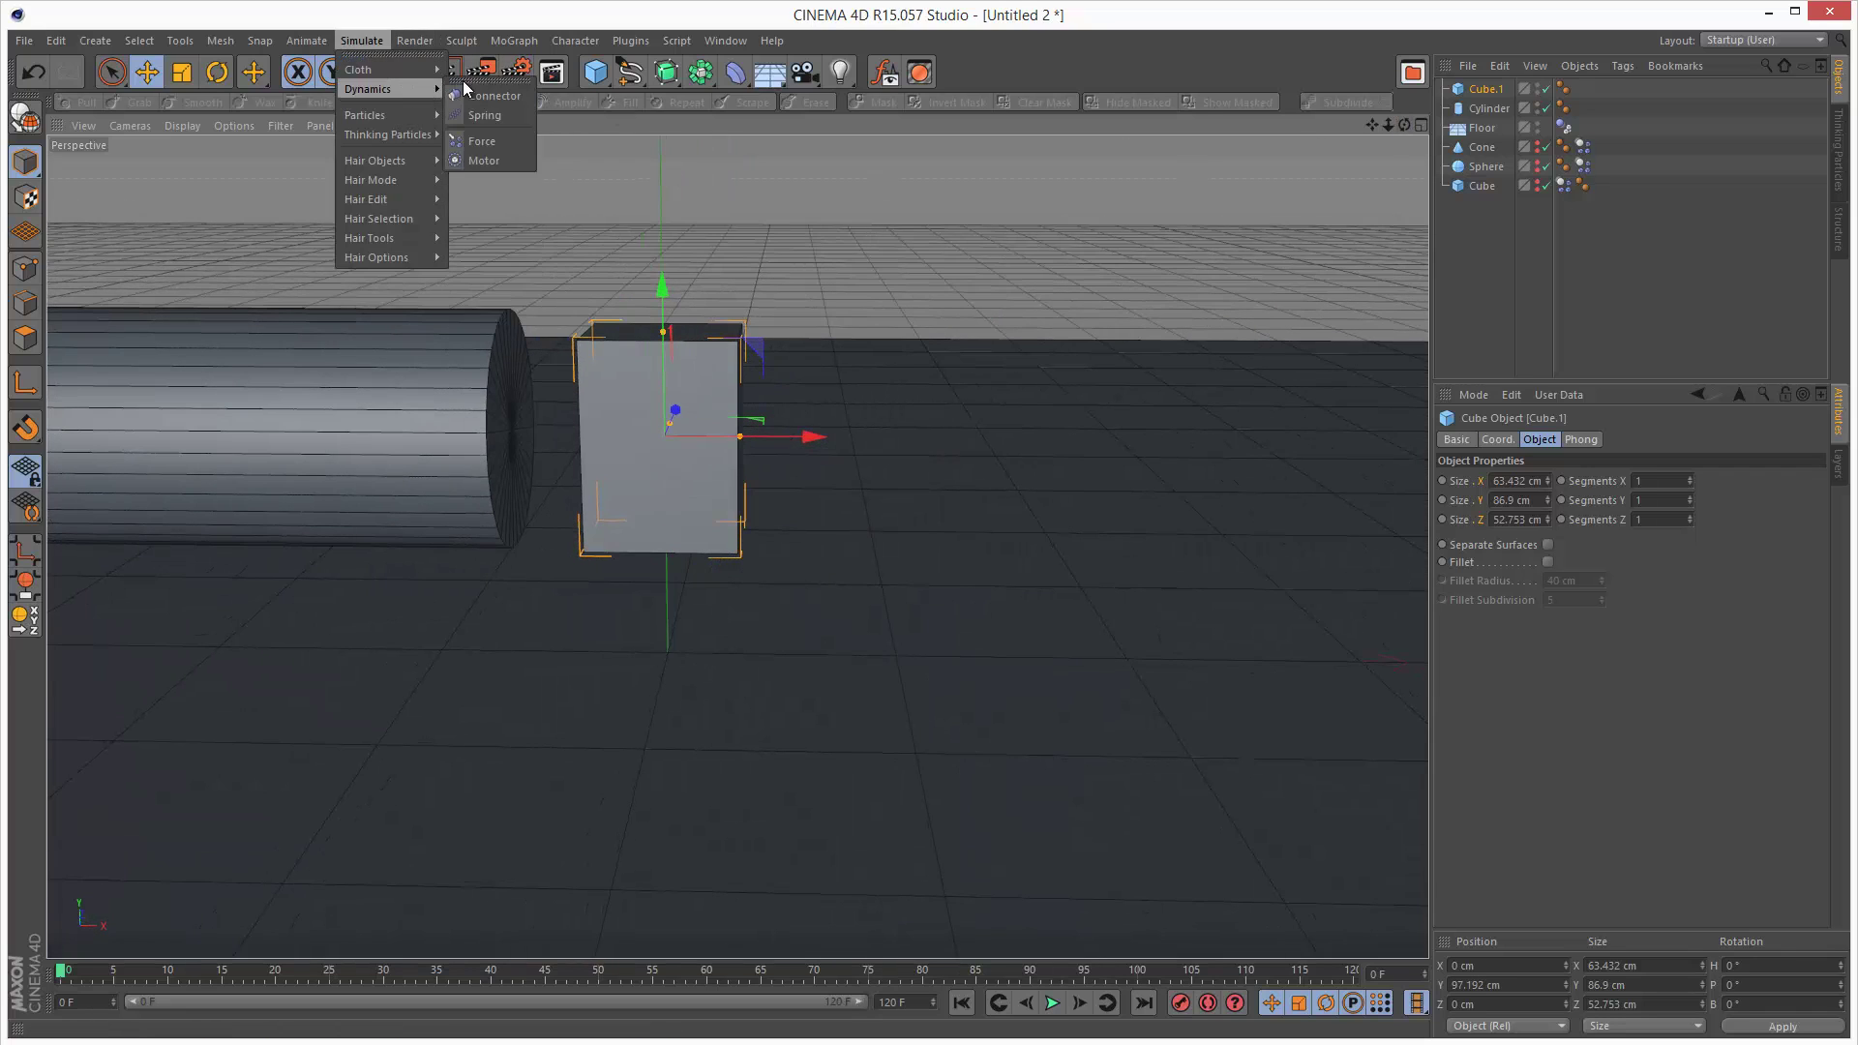
{"action": "left_click", "coordinate": [487, 95]}
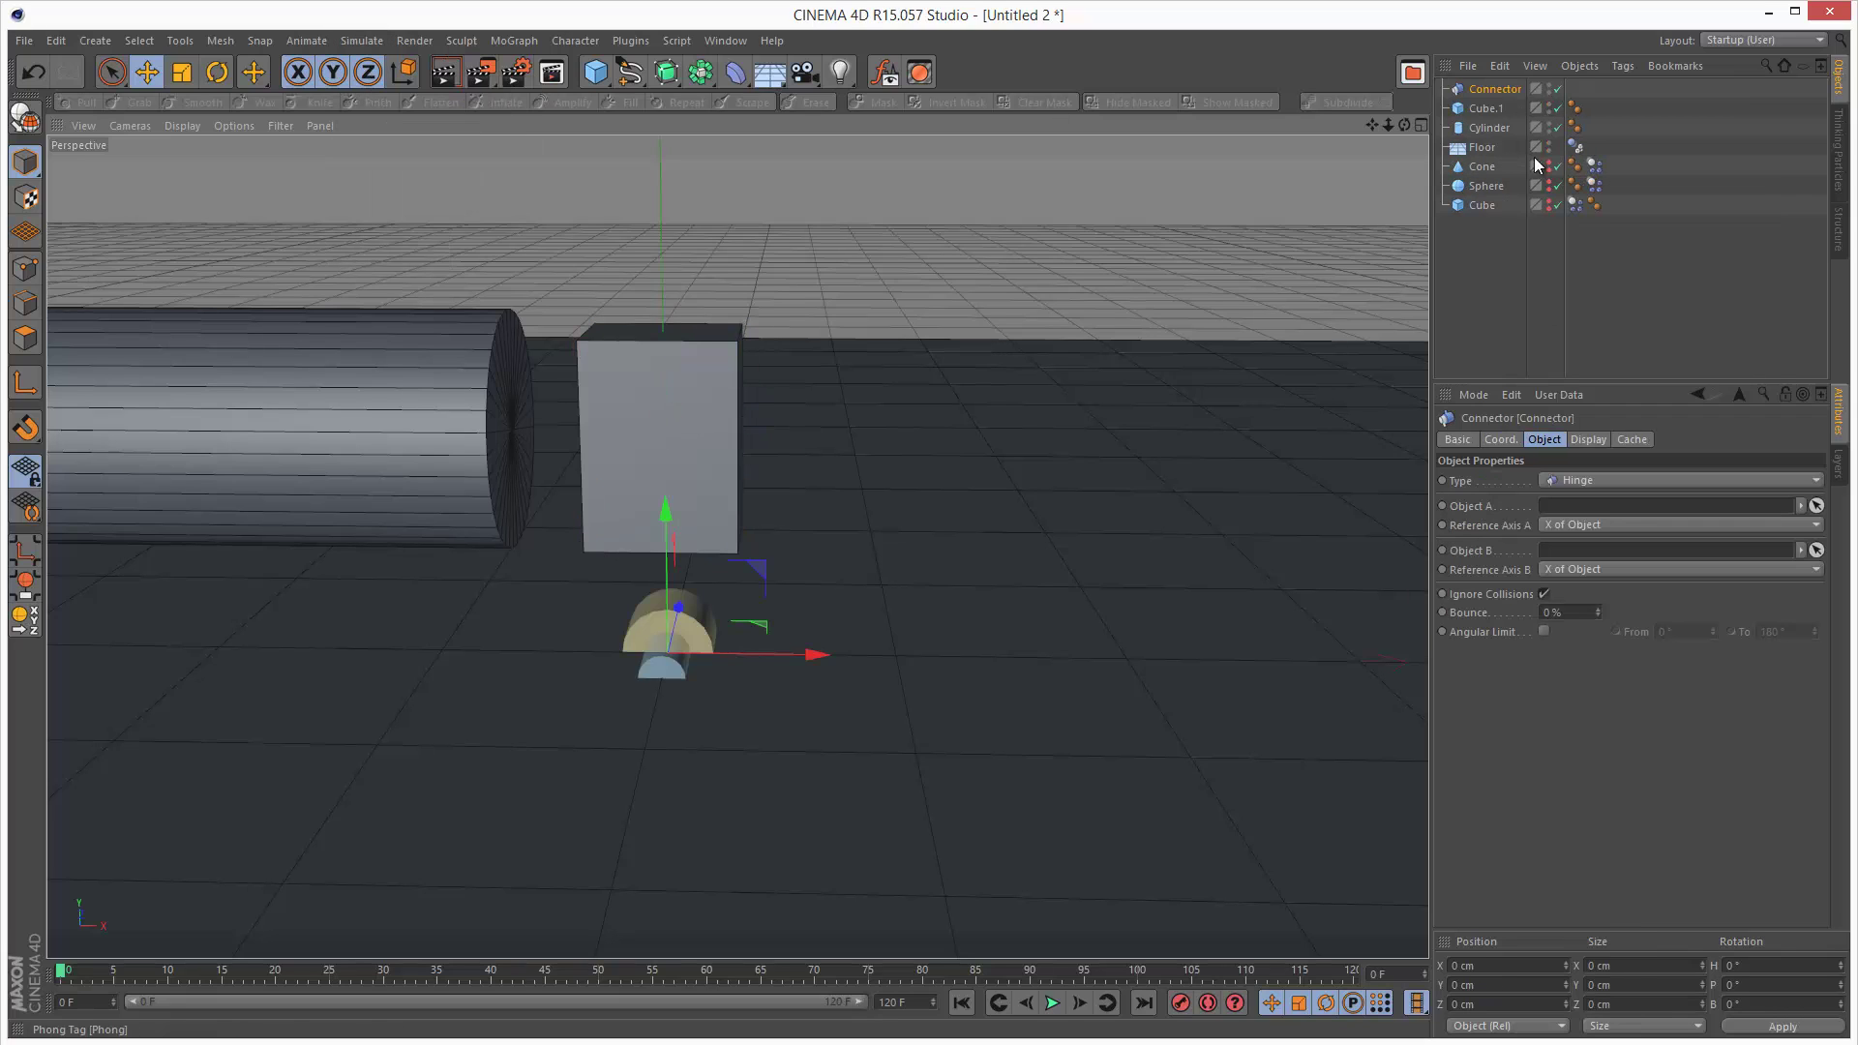
Make the connector a Fixed joint with Cube.1 as Object A, then play the simulation
{"action": "left_click", "coordinate": [1604, 480]}
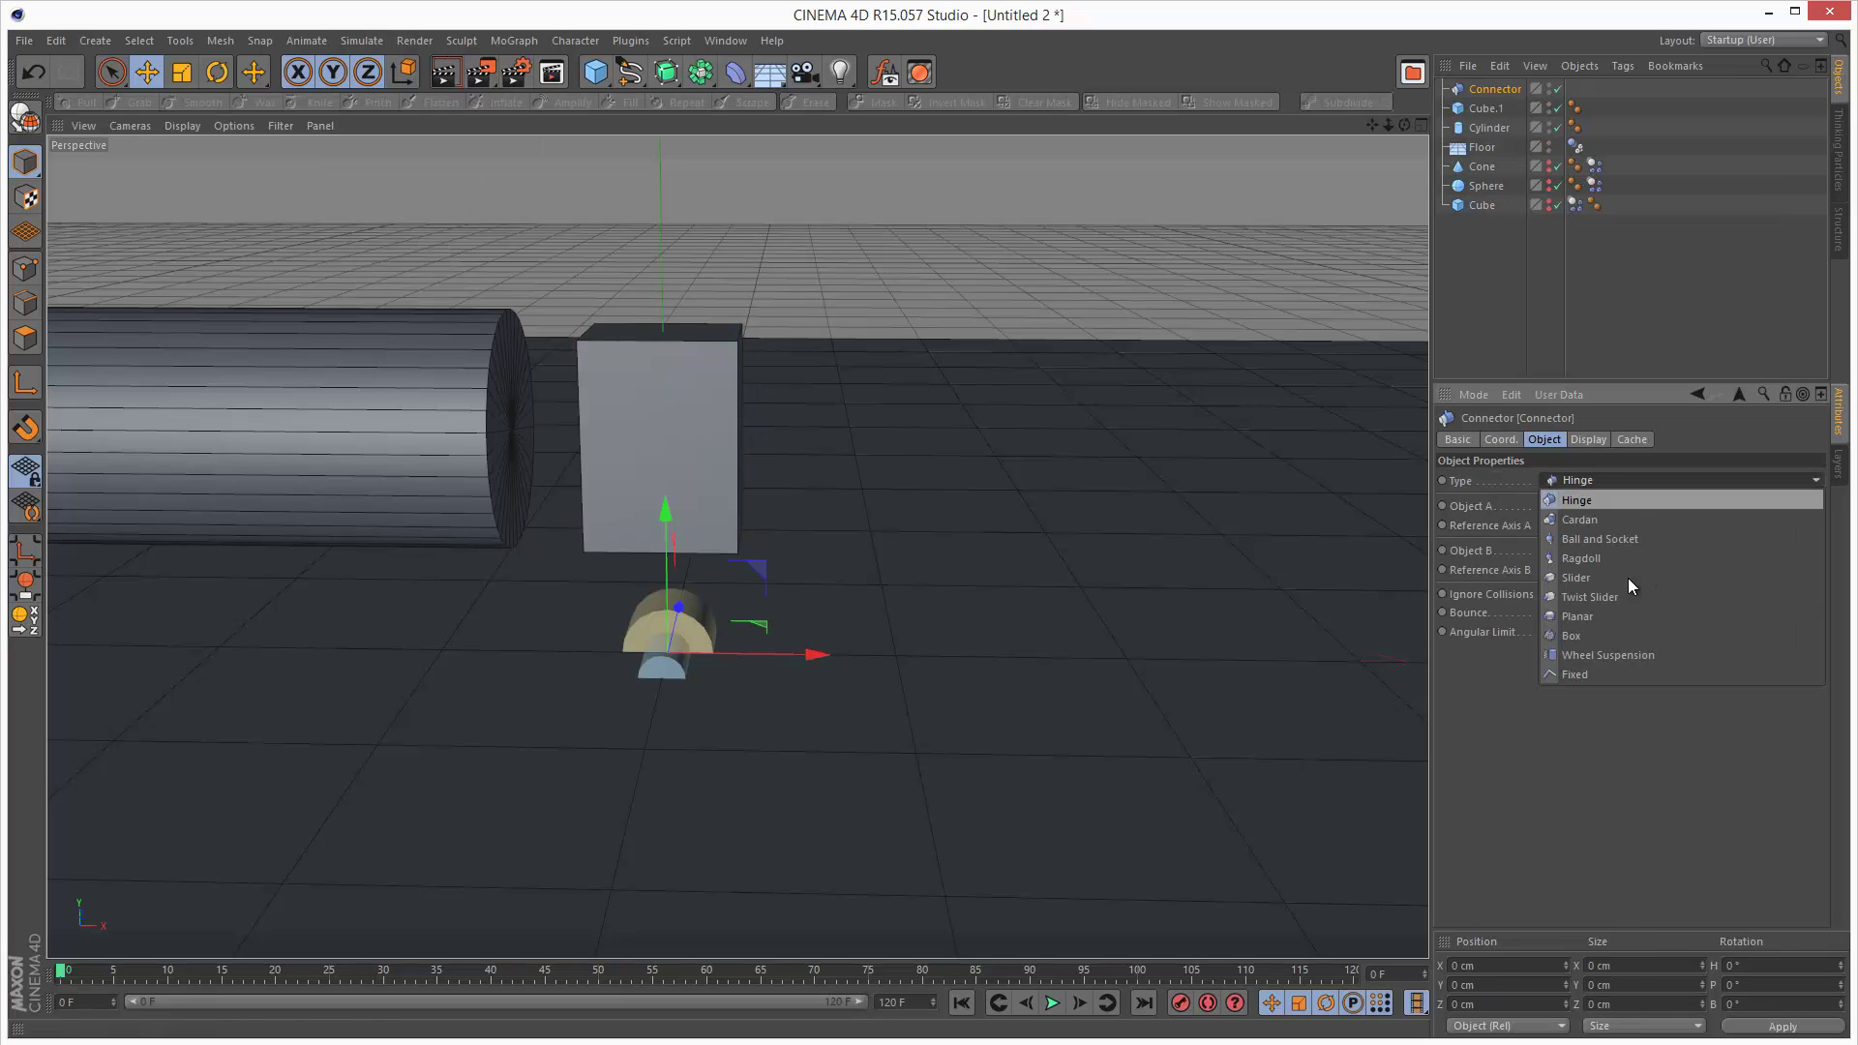
{"action": "left_click", "coordinate": [1601, 673]}
{"action": "left_click", "coordinate": [1496, 108]}
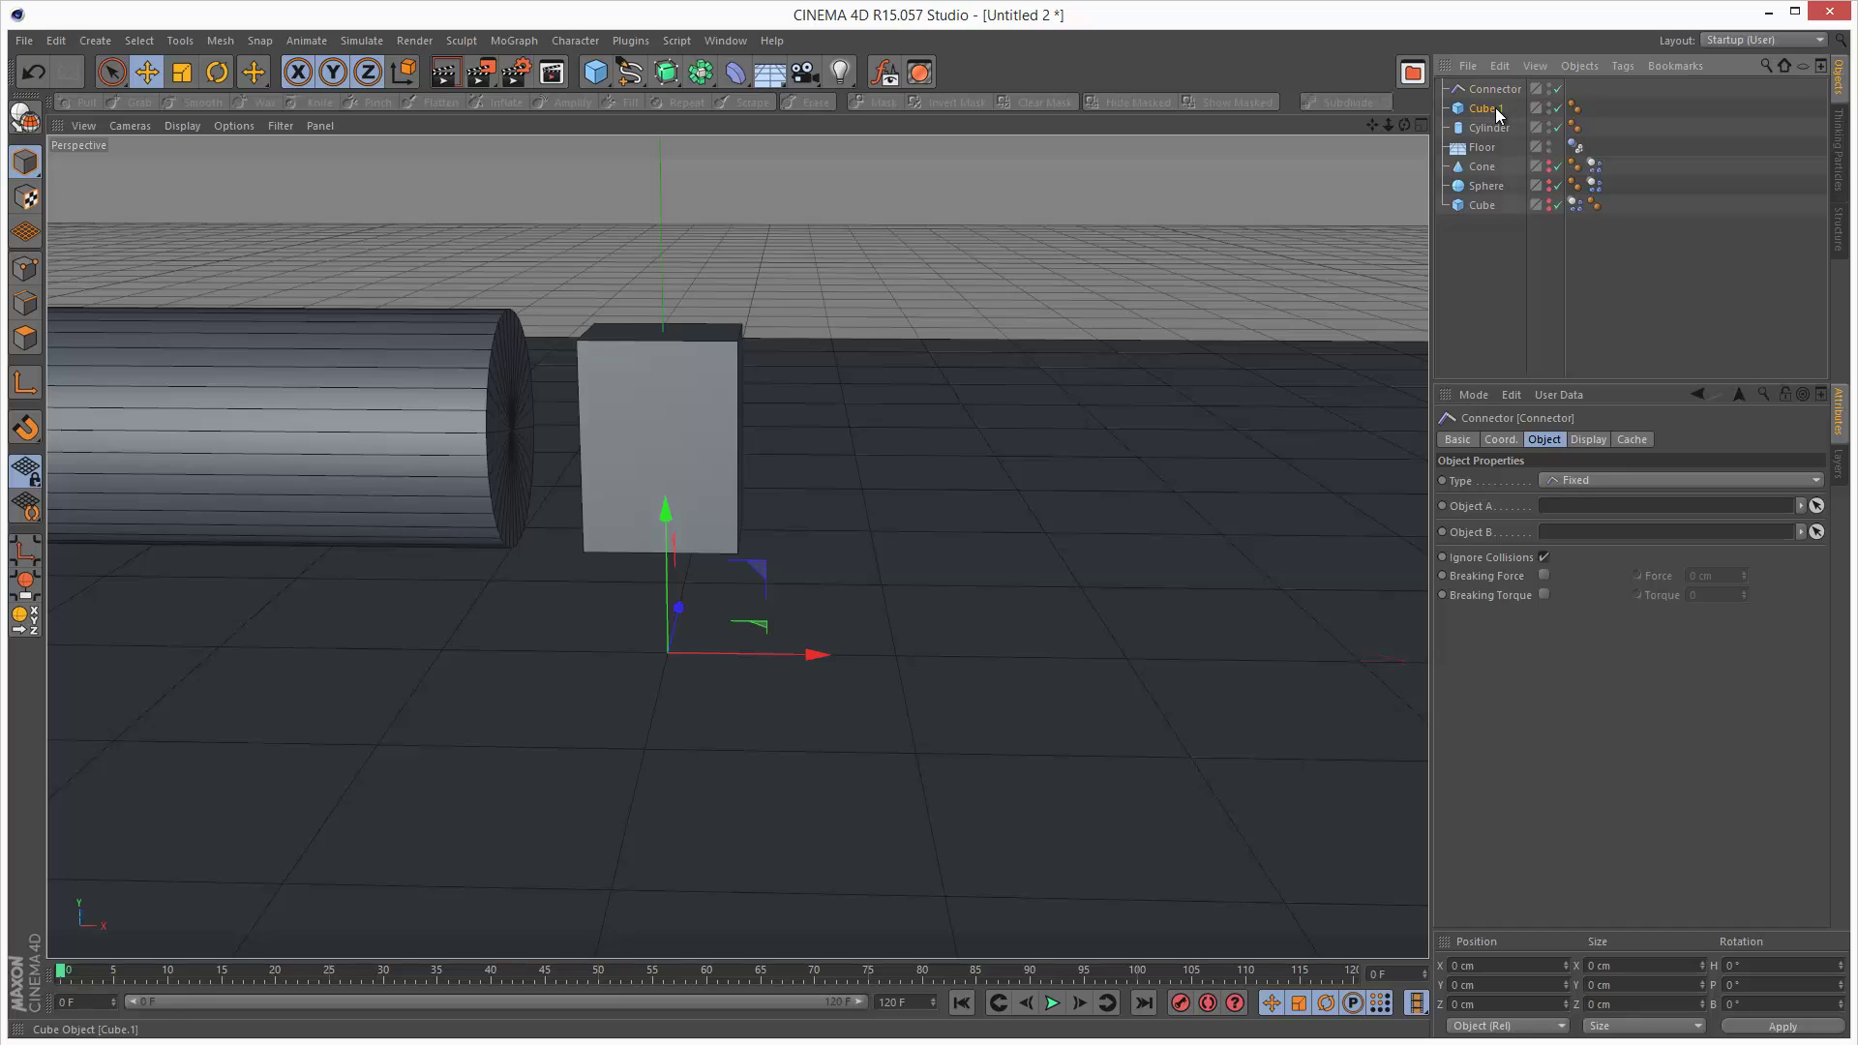
{"action": "left_click_drag", "start_coordinate": [1578, 507], "coordinate": [1560, 554]}
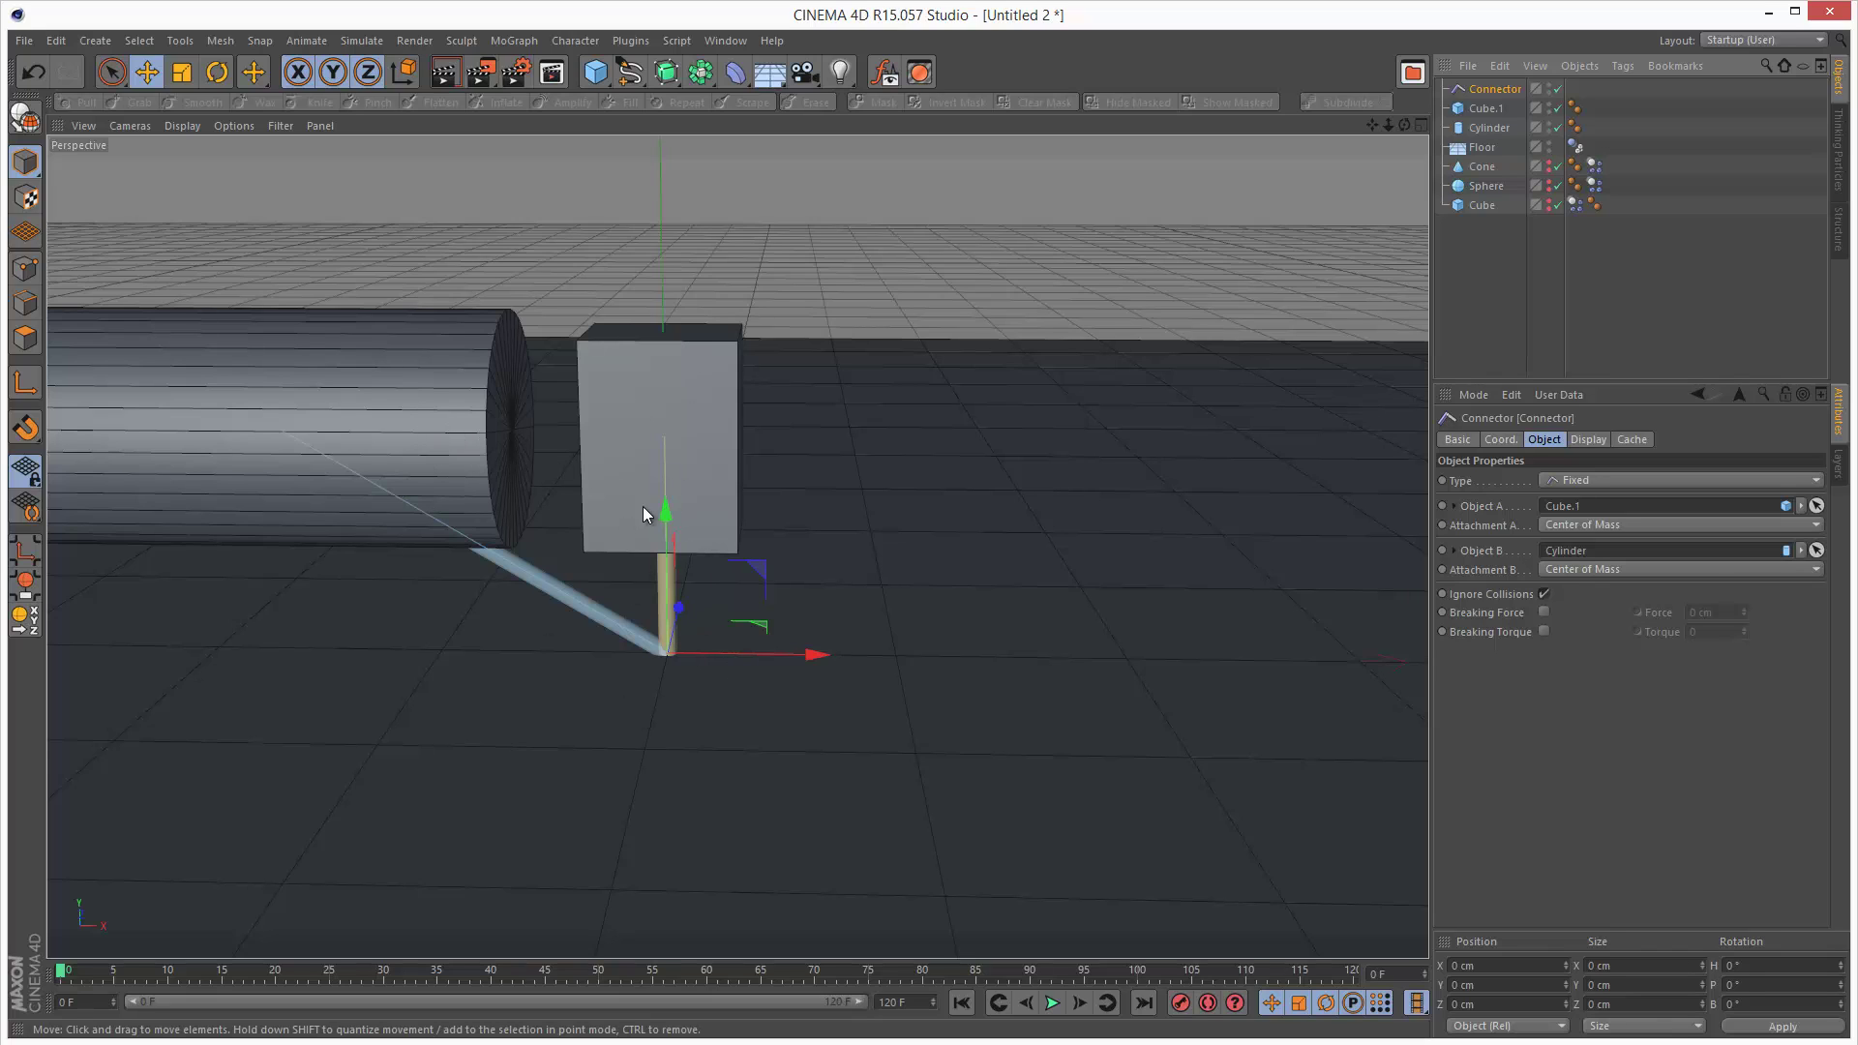
{"action": "left_click", "coordinate": [1052, 1002]}
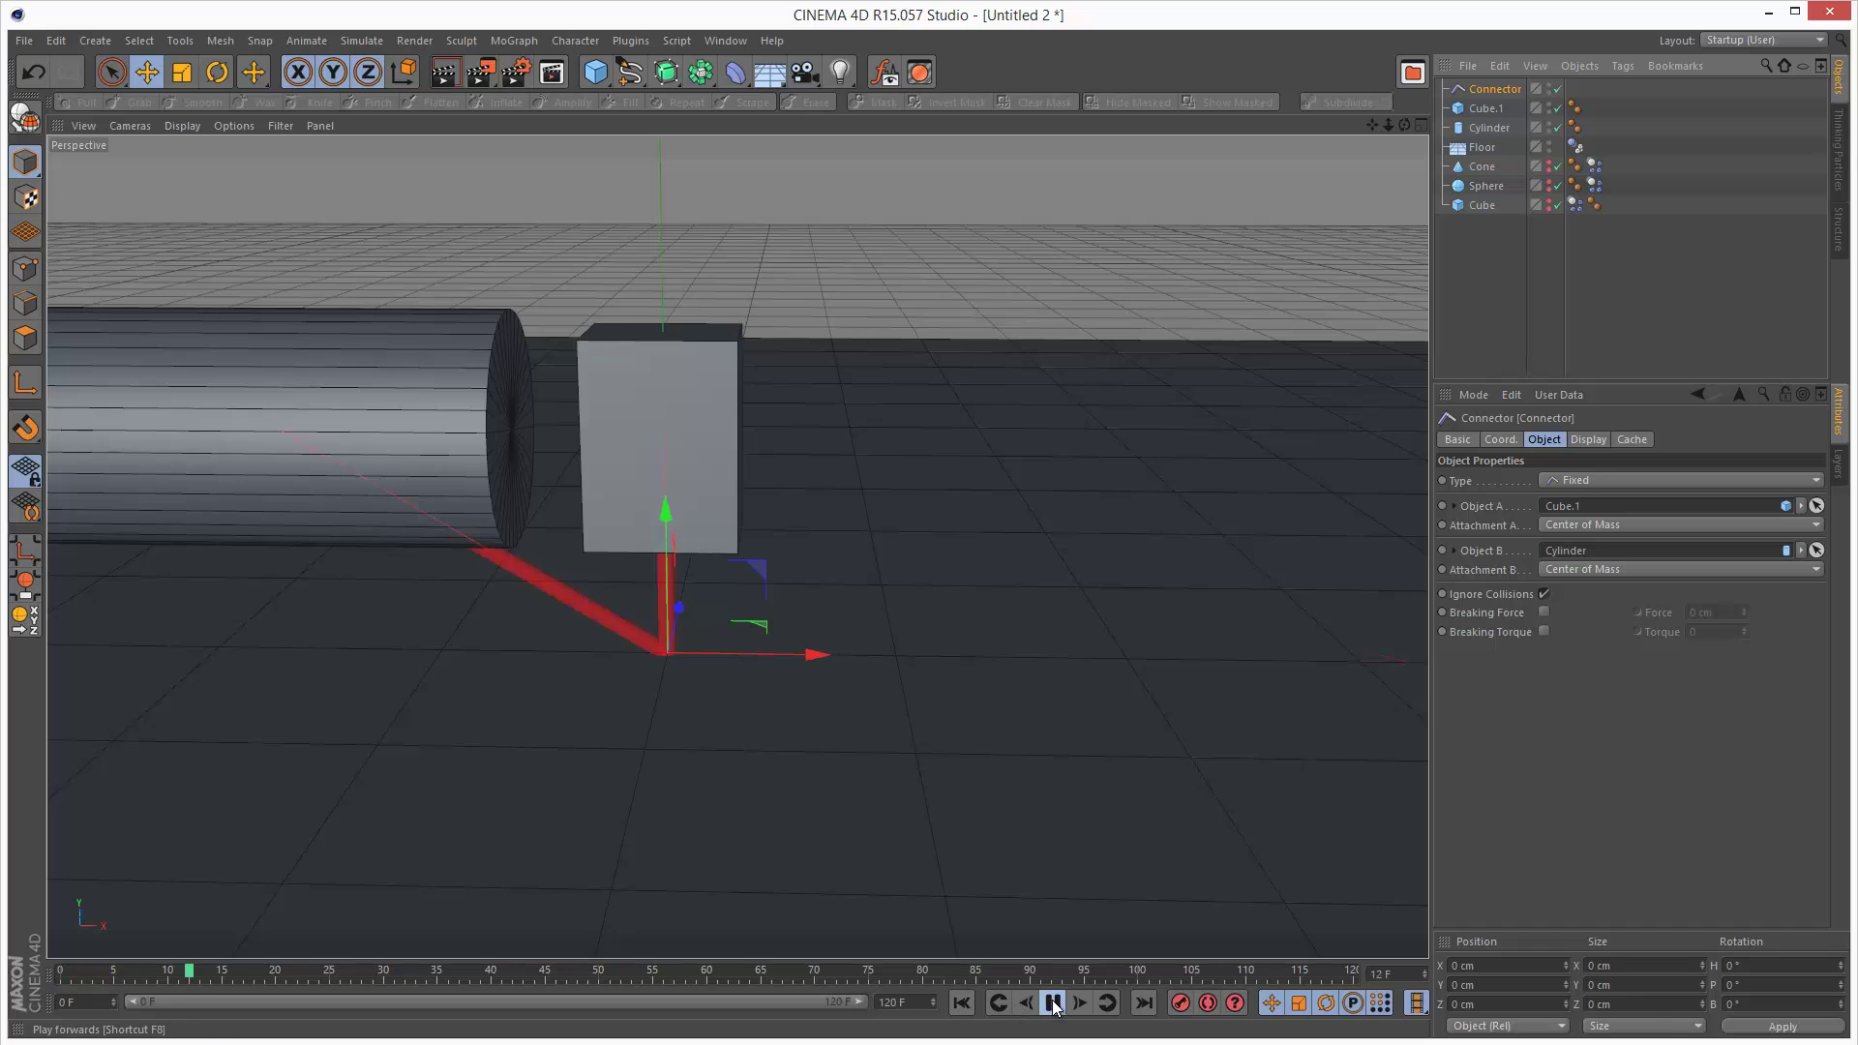
Select a Dynamics Body tag and briefly replay the simulation from the start
{"action": "left_click", "coordinate": [1598, 174]}
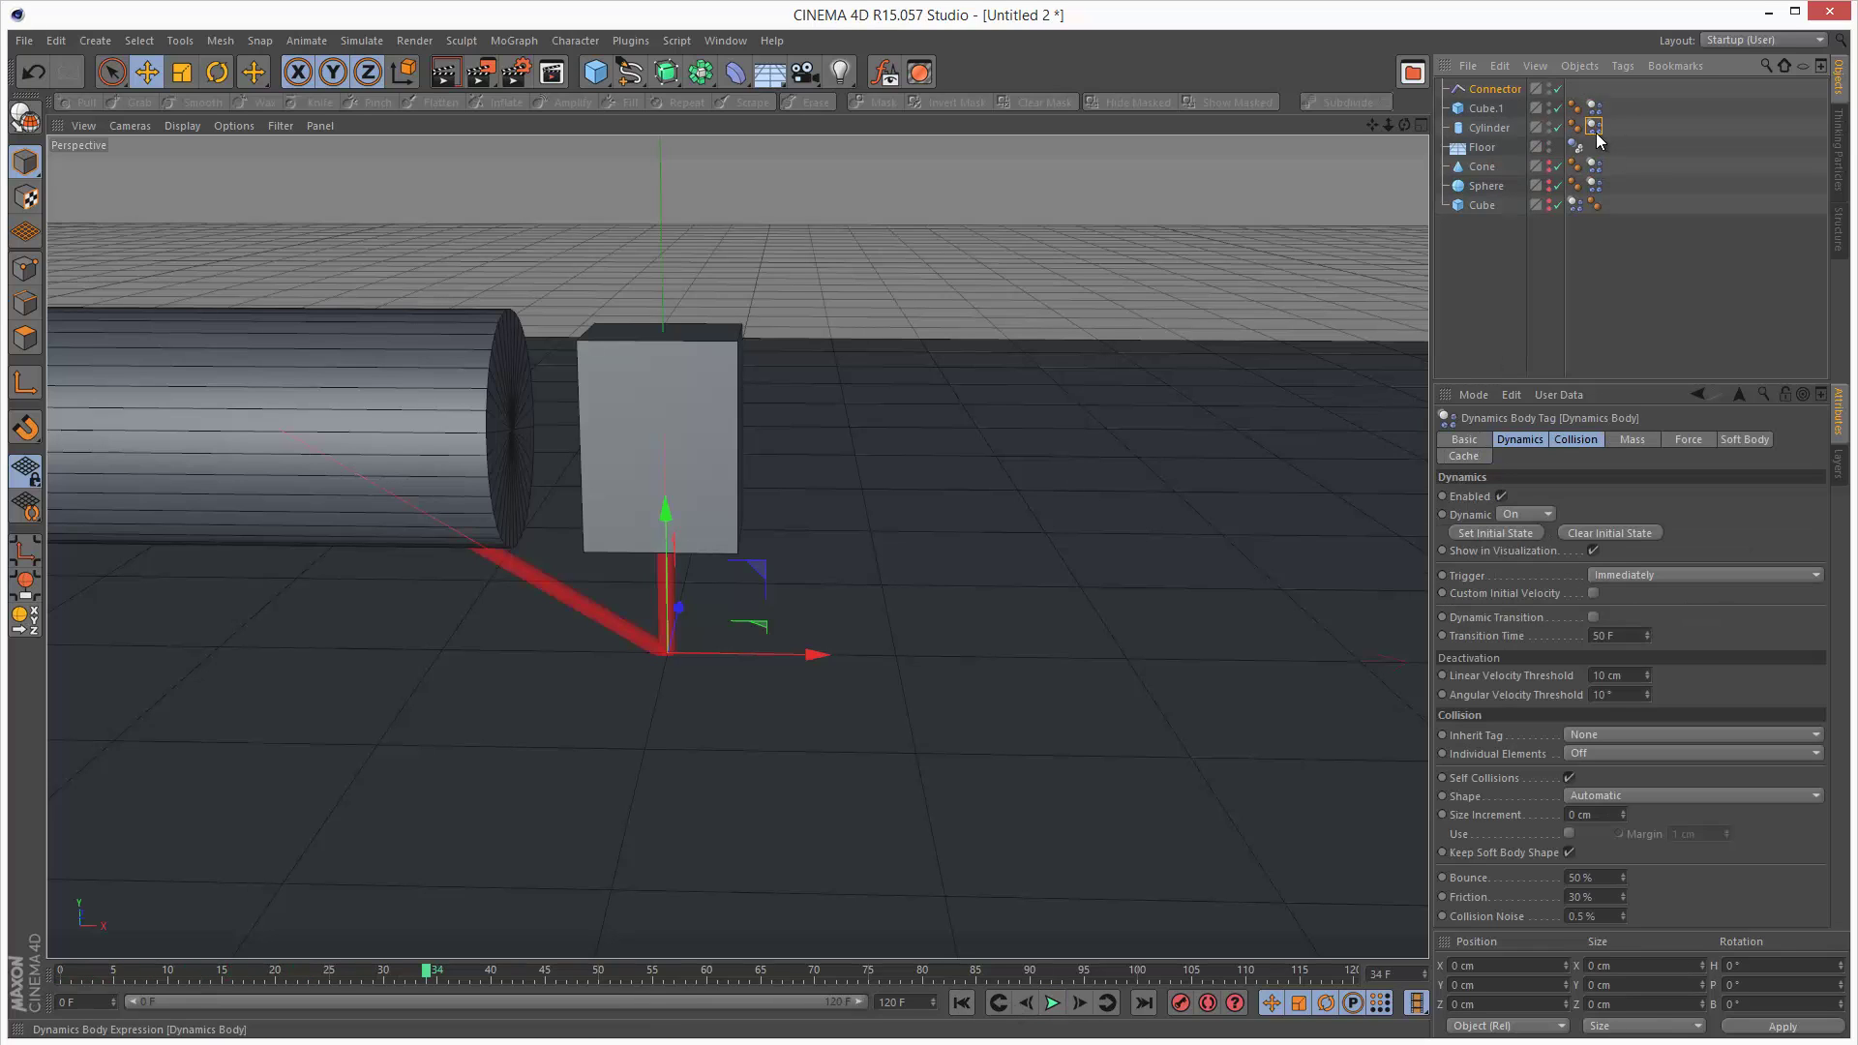
{"action": "left_click", "coordinate": [960, 1003]}
{"action": "left_click", "coordinate": [1052, 1002]}
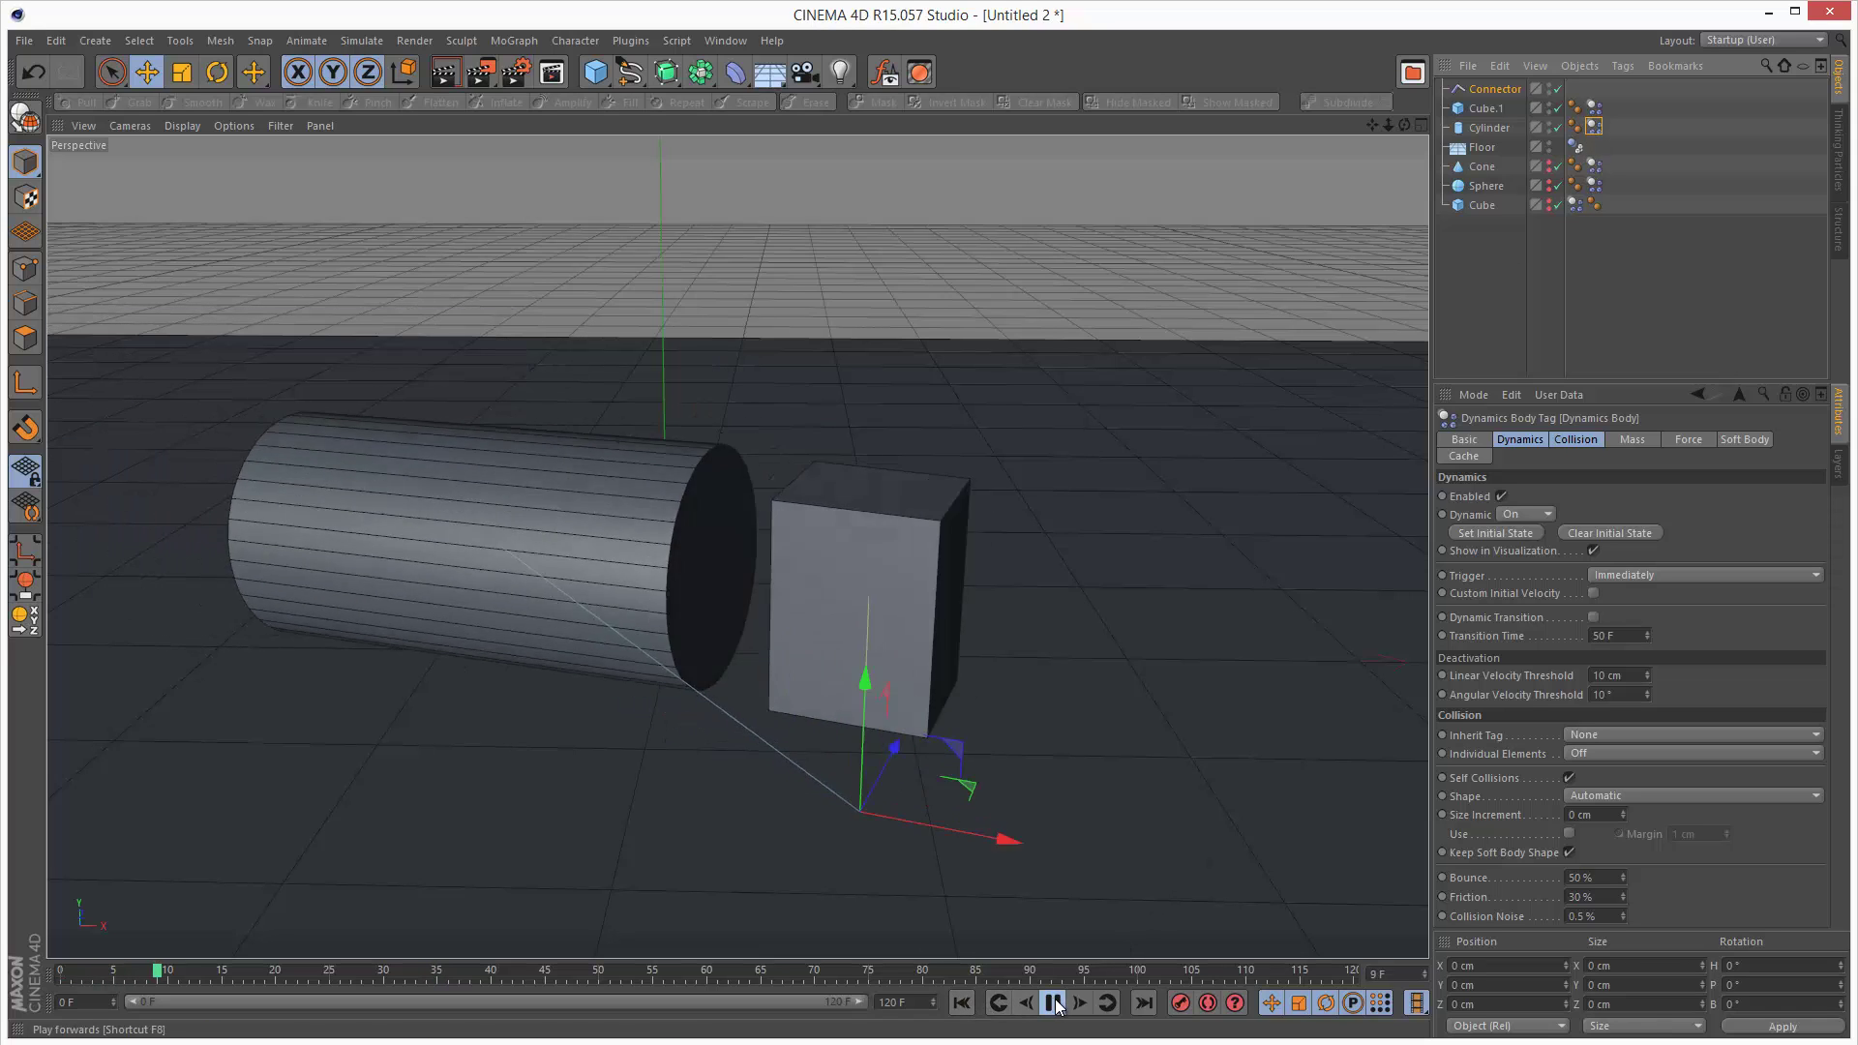
{"action": "left_click", "coordinate": [1053, 1003]}
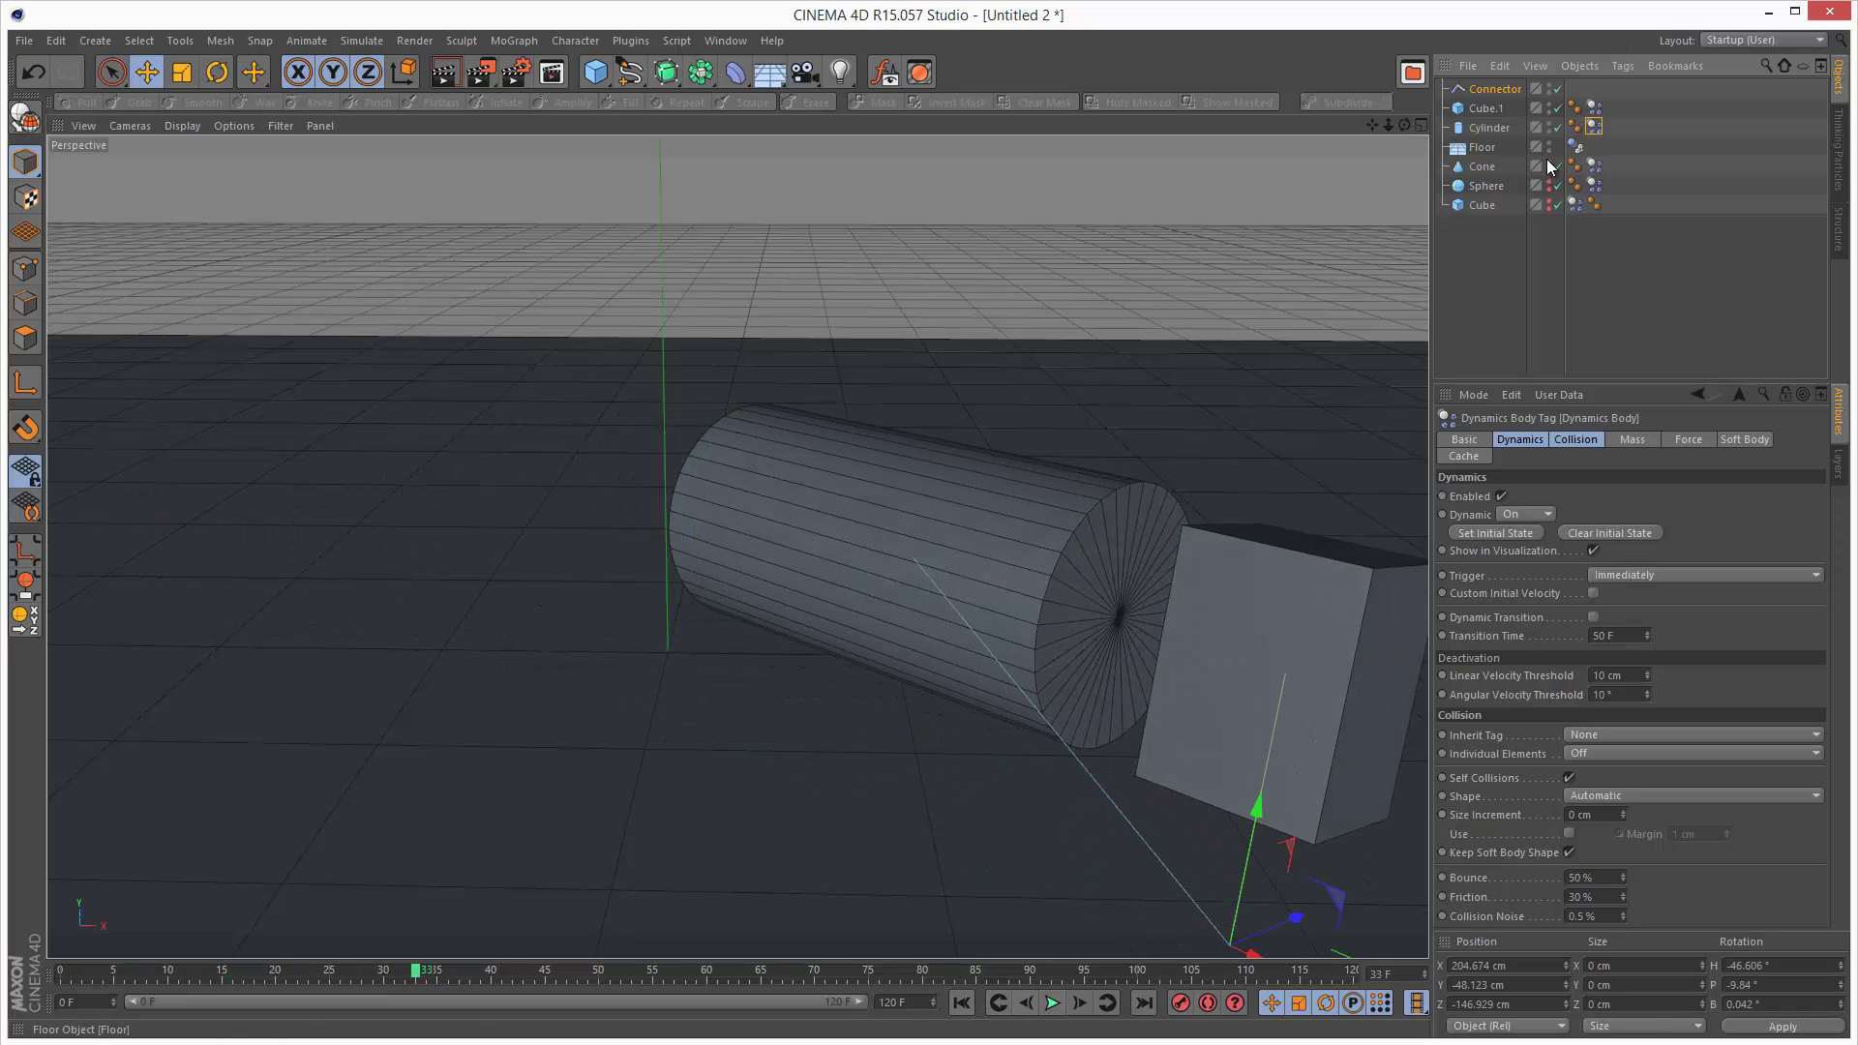
Orbit to a more frontal view and play the simulation, stopping at frame 78
{"action": "left_click_drag", "start_coordinate": [1404, 125], "coordinate": [978, 593]}
{"action": "left_click", "coordinate": [1053, 1003]}
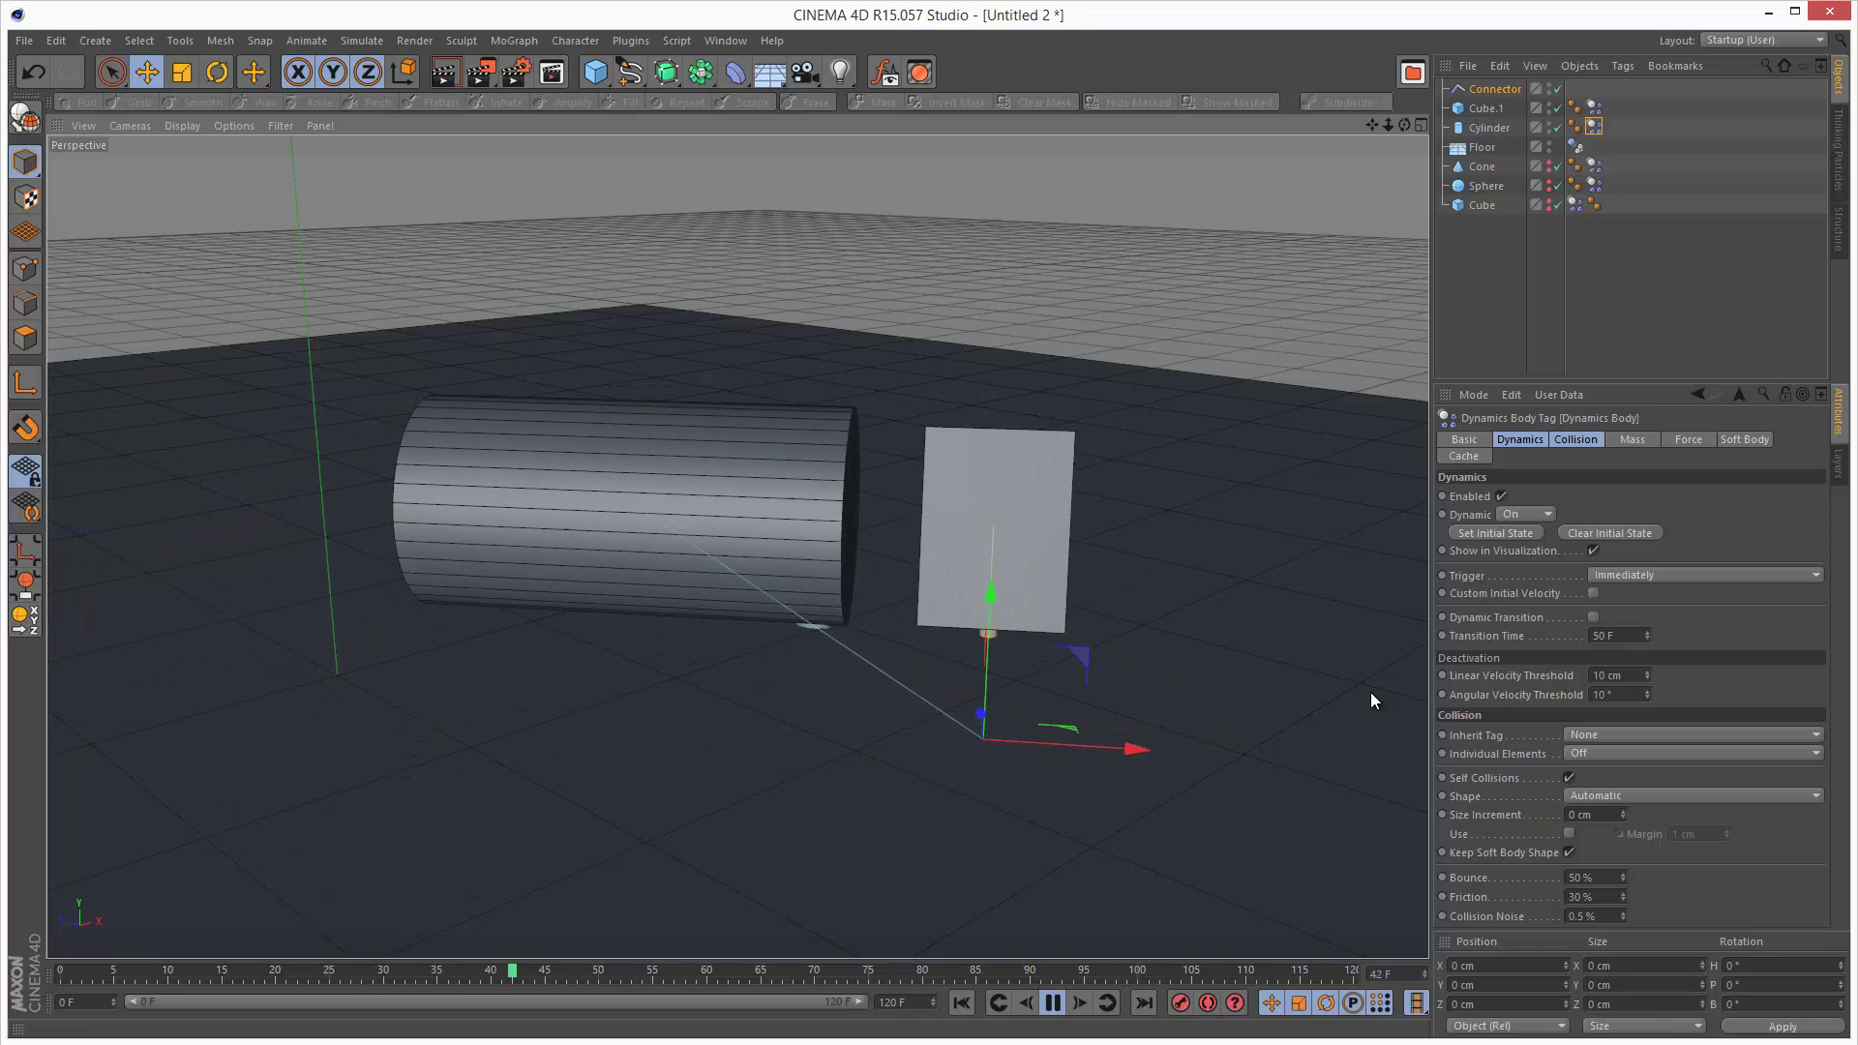
{"action": "left_click", "coordinate": [1053, 1005]}
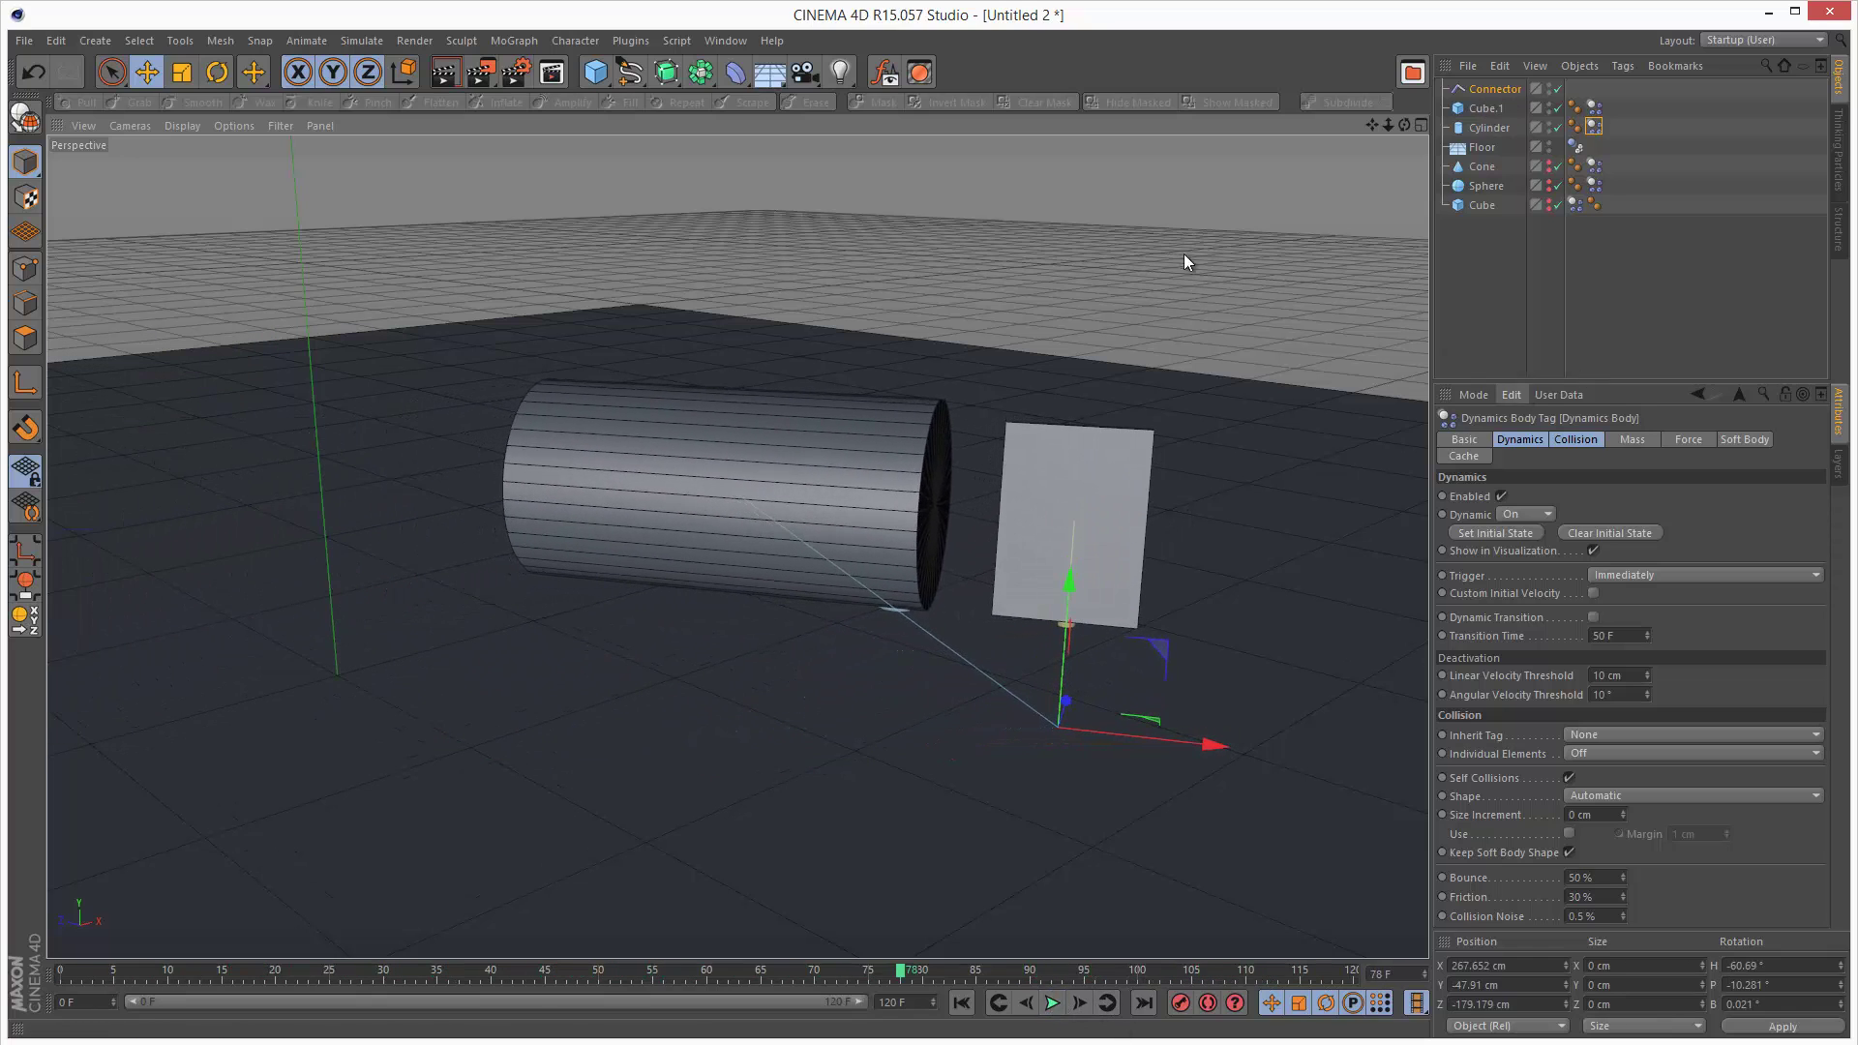
Show the Project Settings Dynamics Visualization page and replay the simulation from the start
{"action": "left_click", "coordinate": [60, 40]}
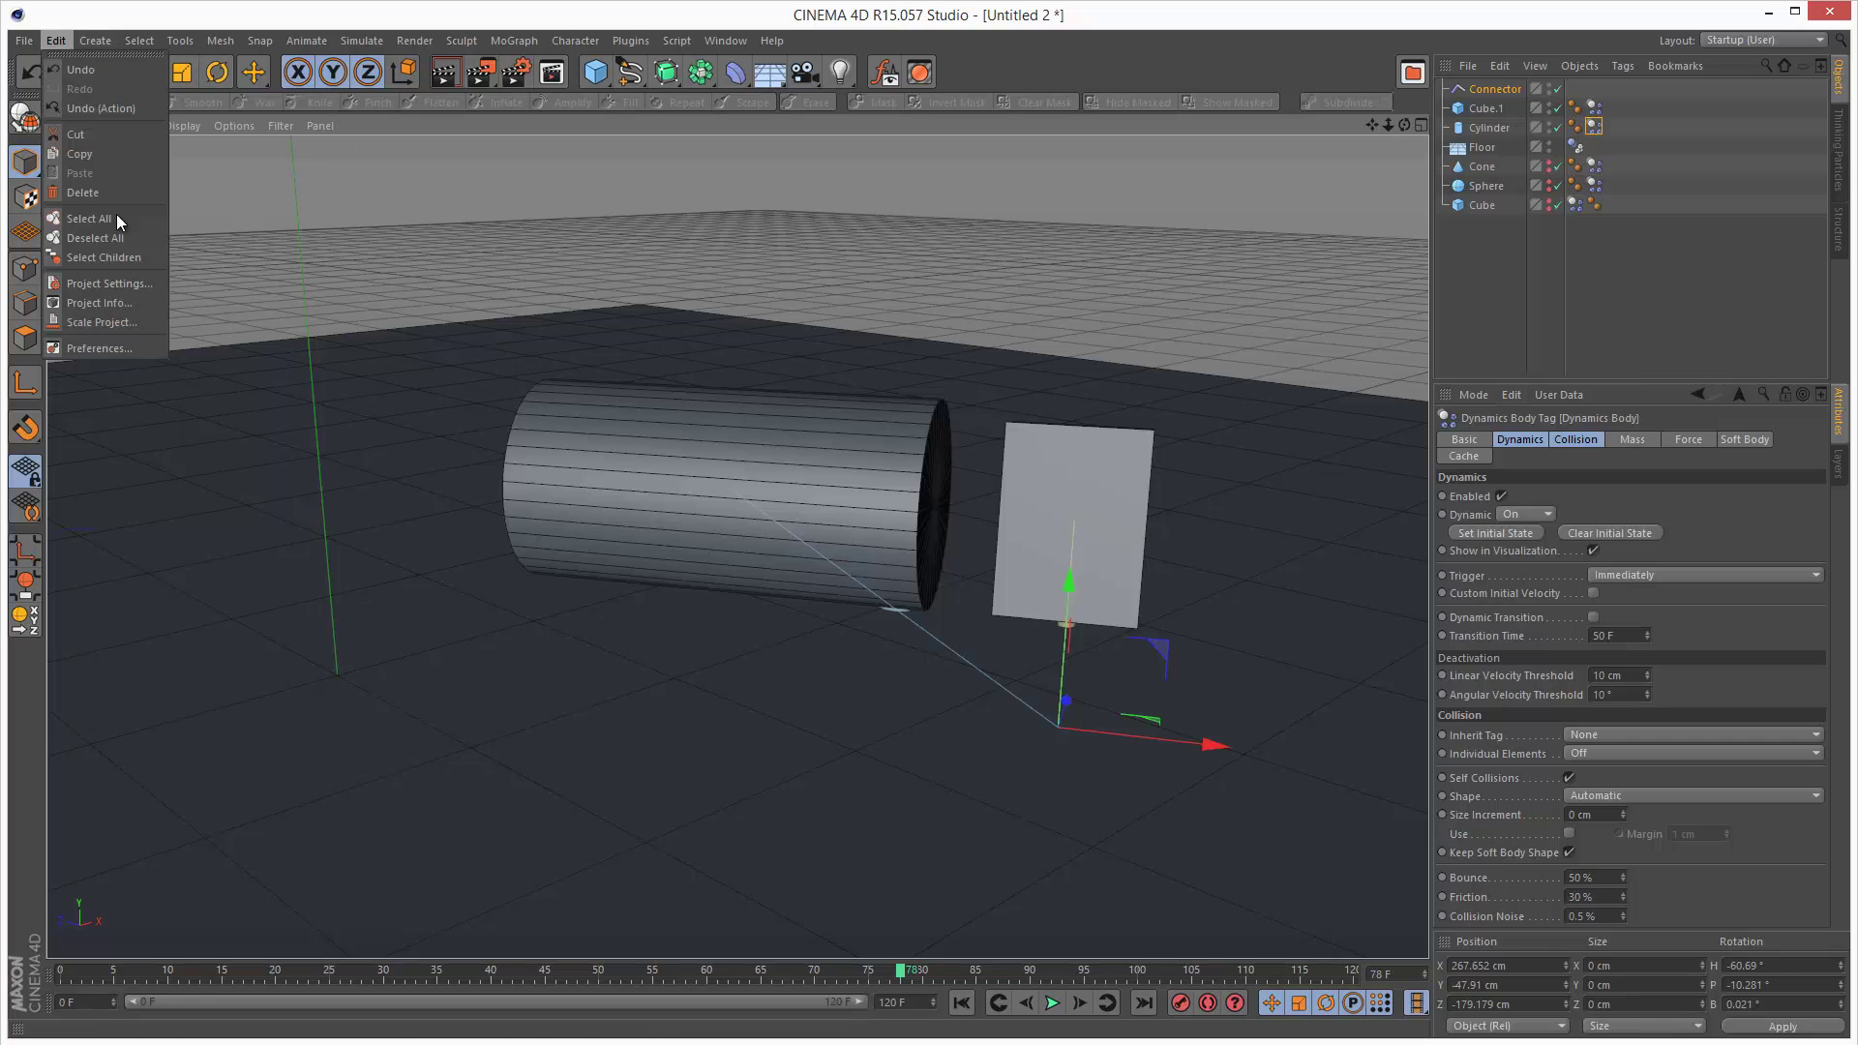
{"action": "left_click", "coordinate": [97, 319]}
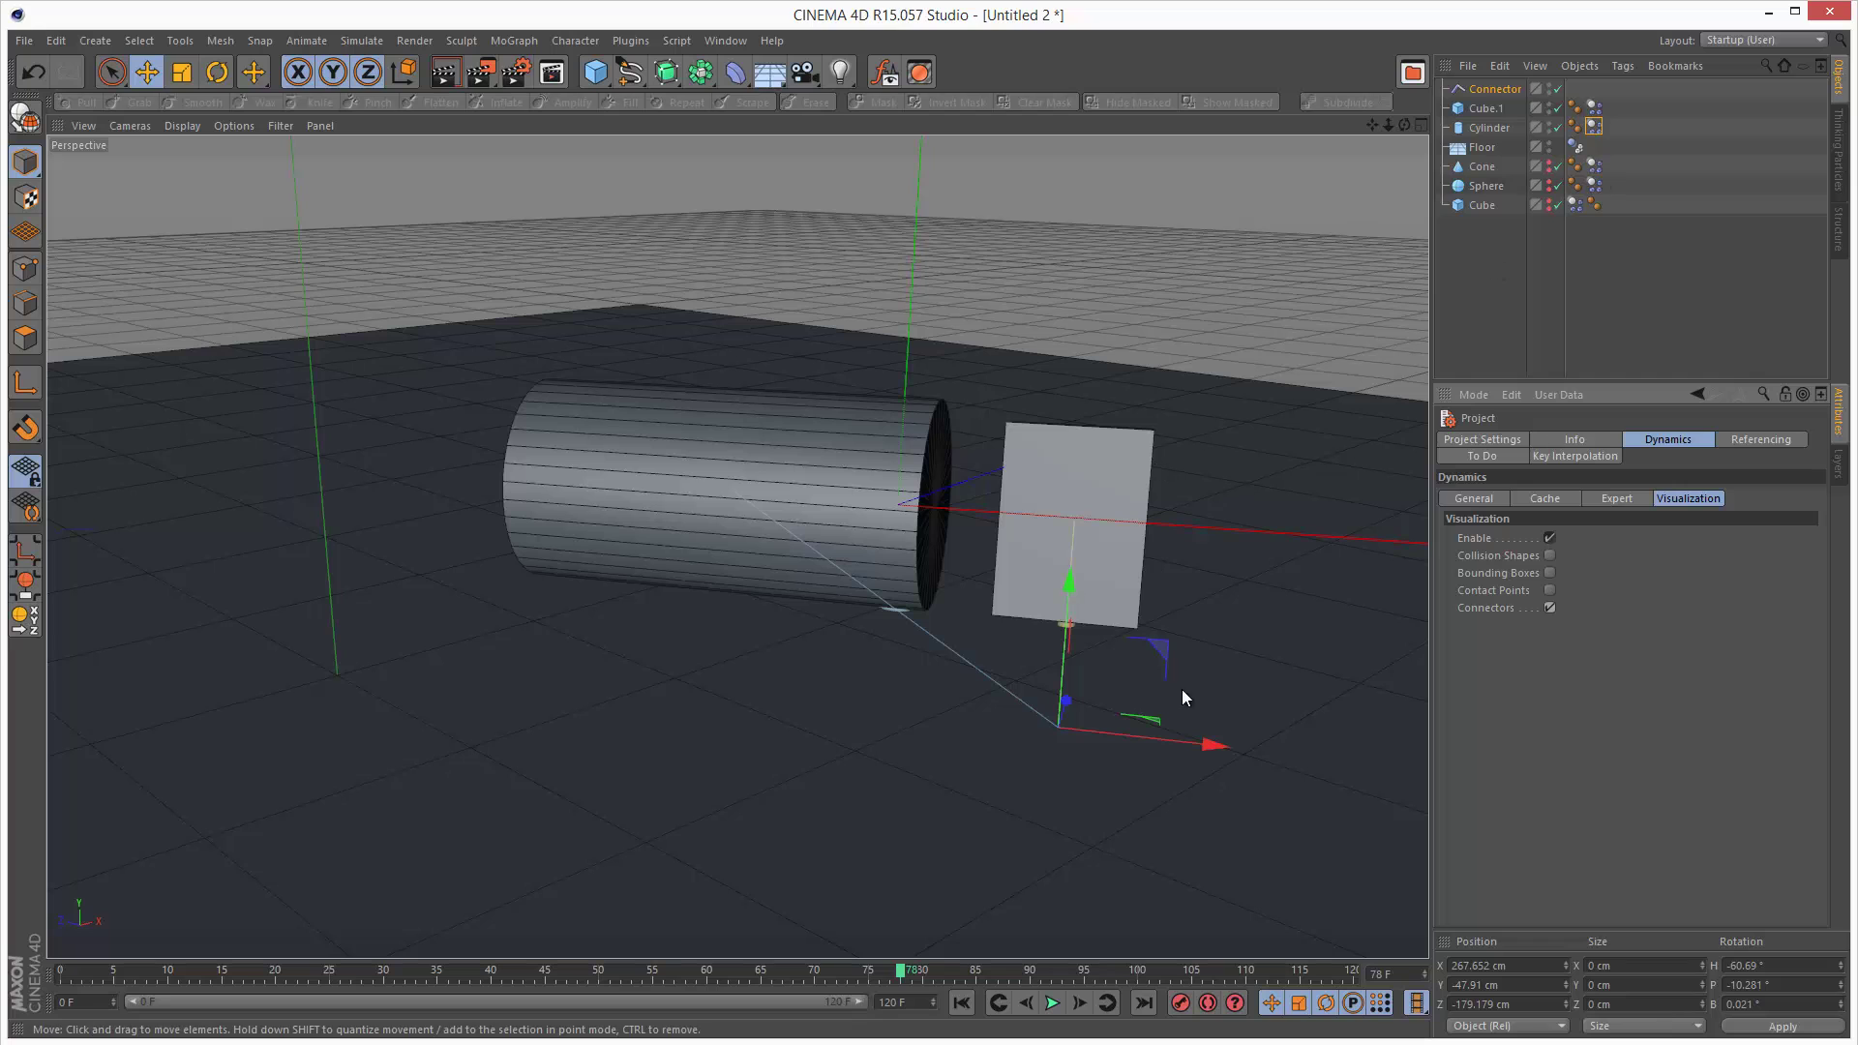
{"action": "left_click", "coordinate": [959, 1006]}
{"action": "left_click", "coordinate": [1052, 1002]}
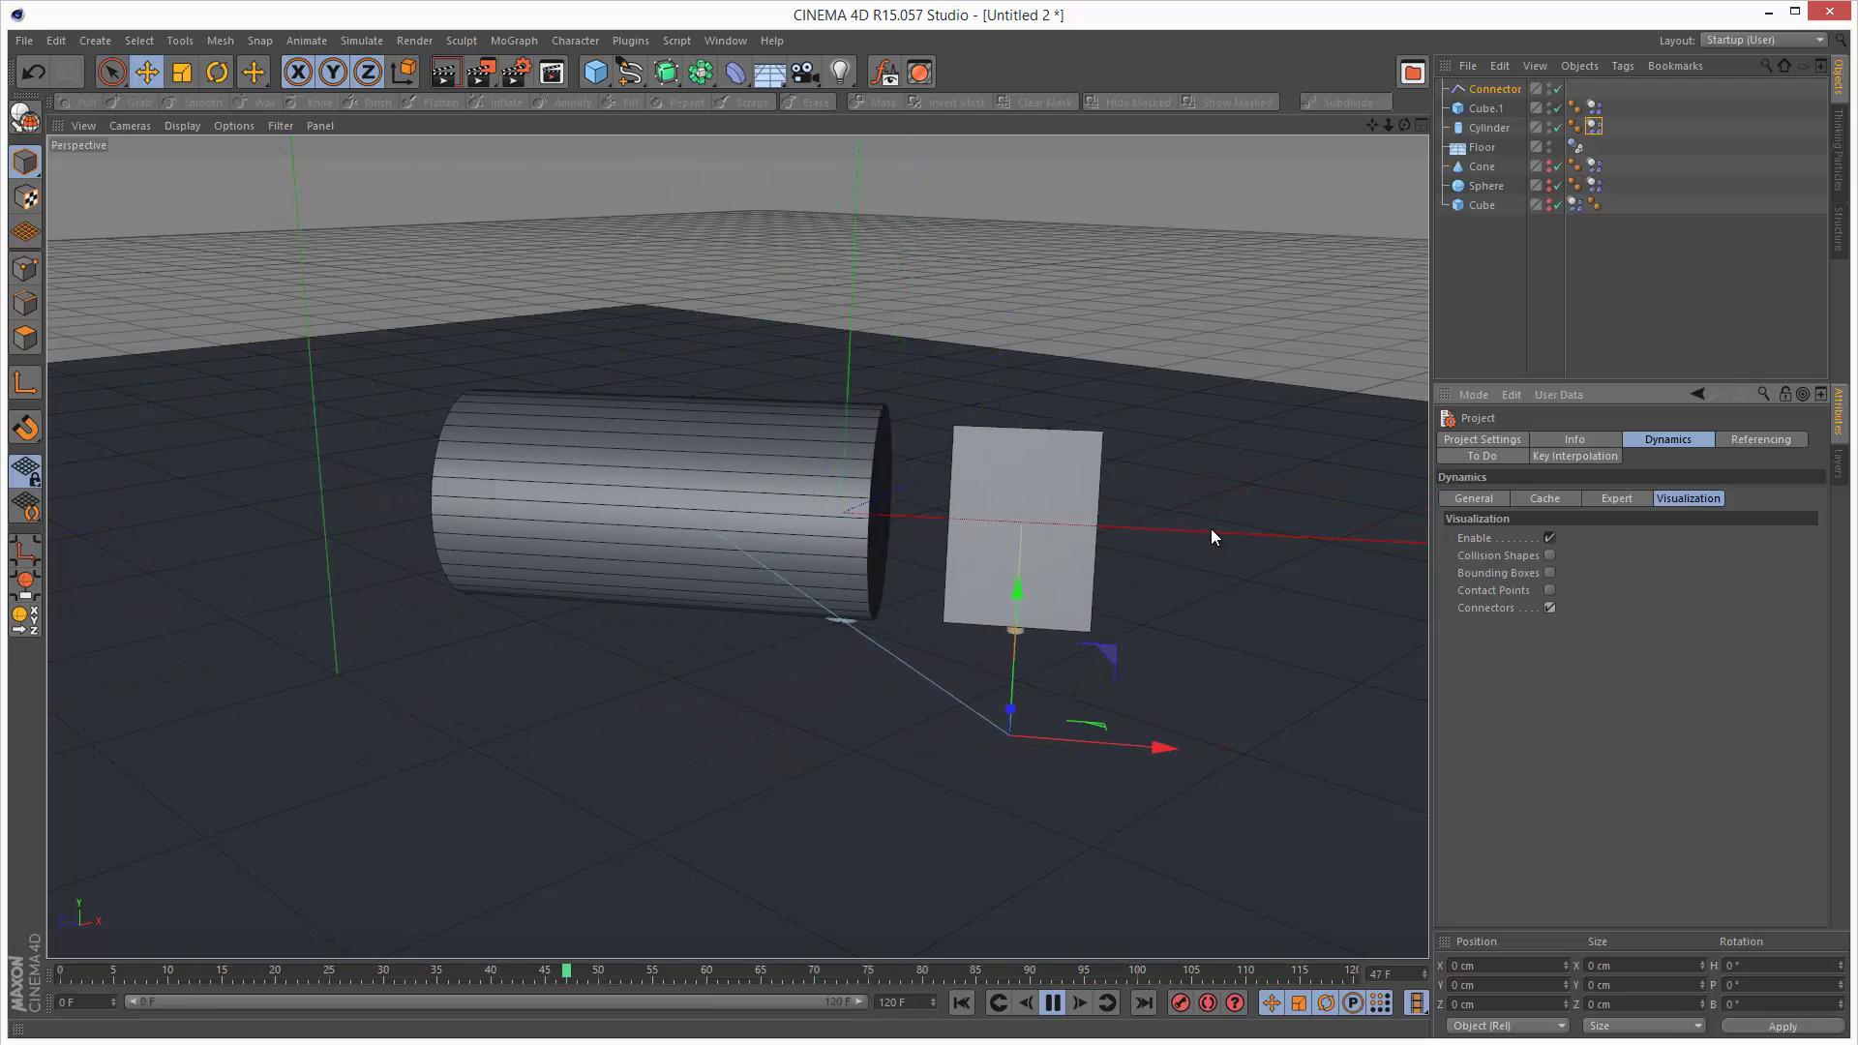
Check the Connector's Display tab, rewind to the start, and return to its Object tab
{"action": "left_click", "coordinate": [1502, 91]}
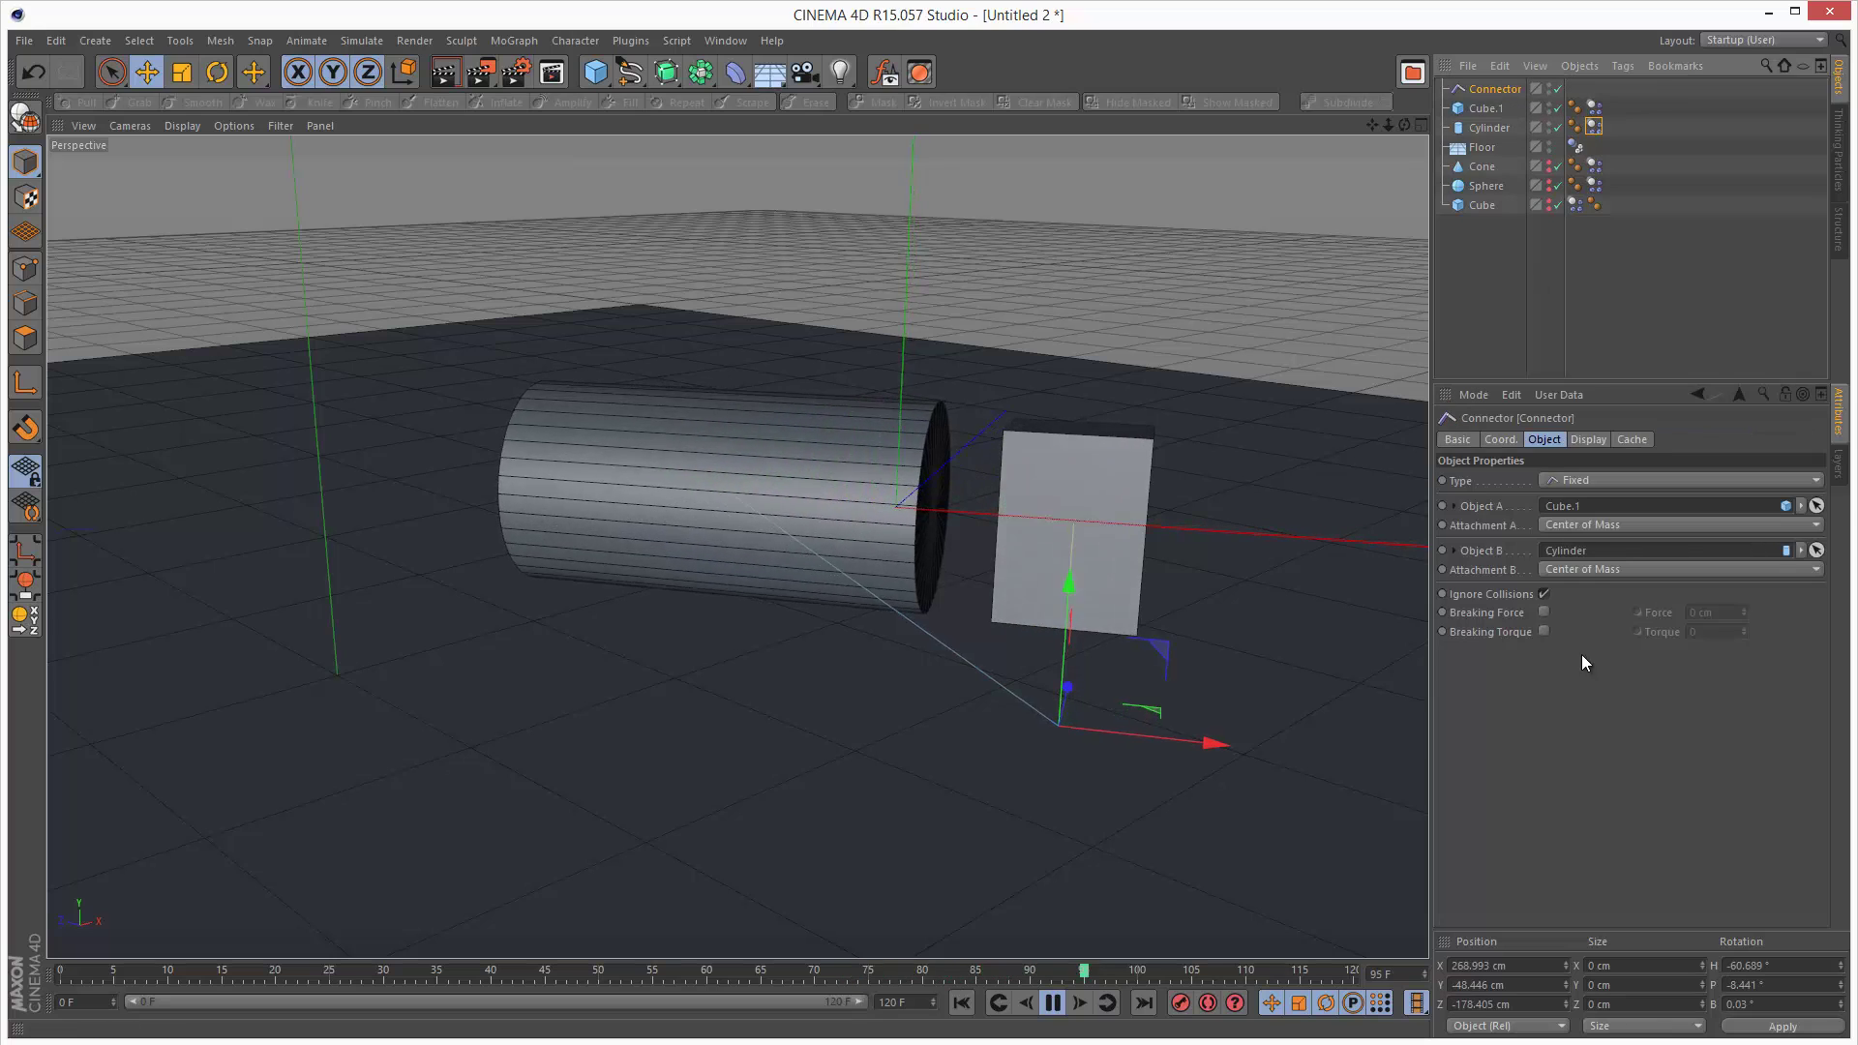
{"action": "left_click", "coordinate": [1588, 439]}
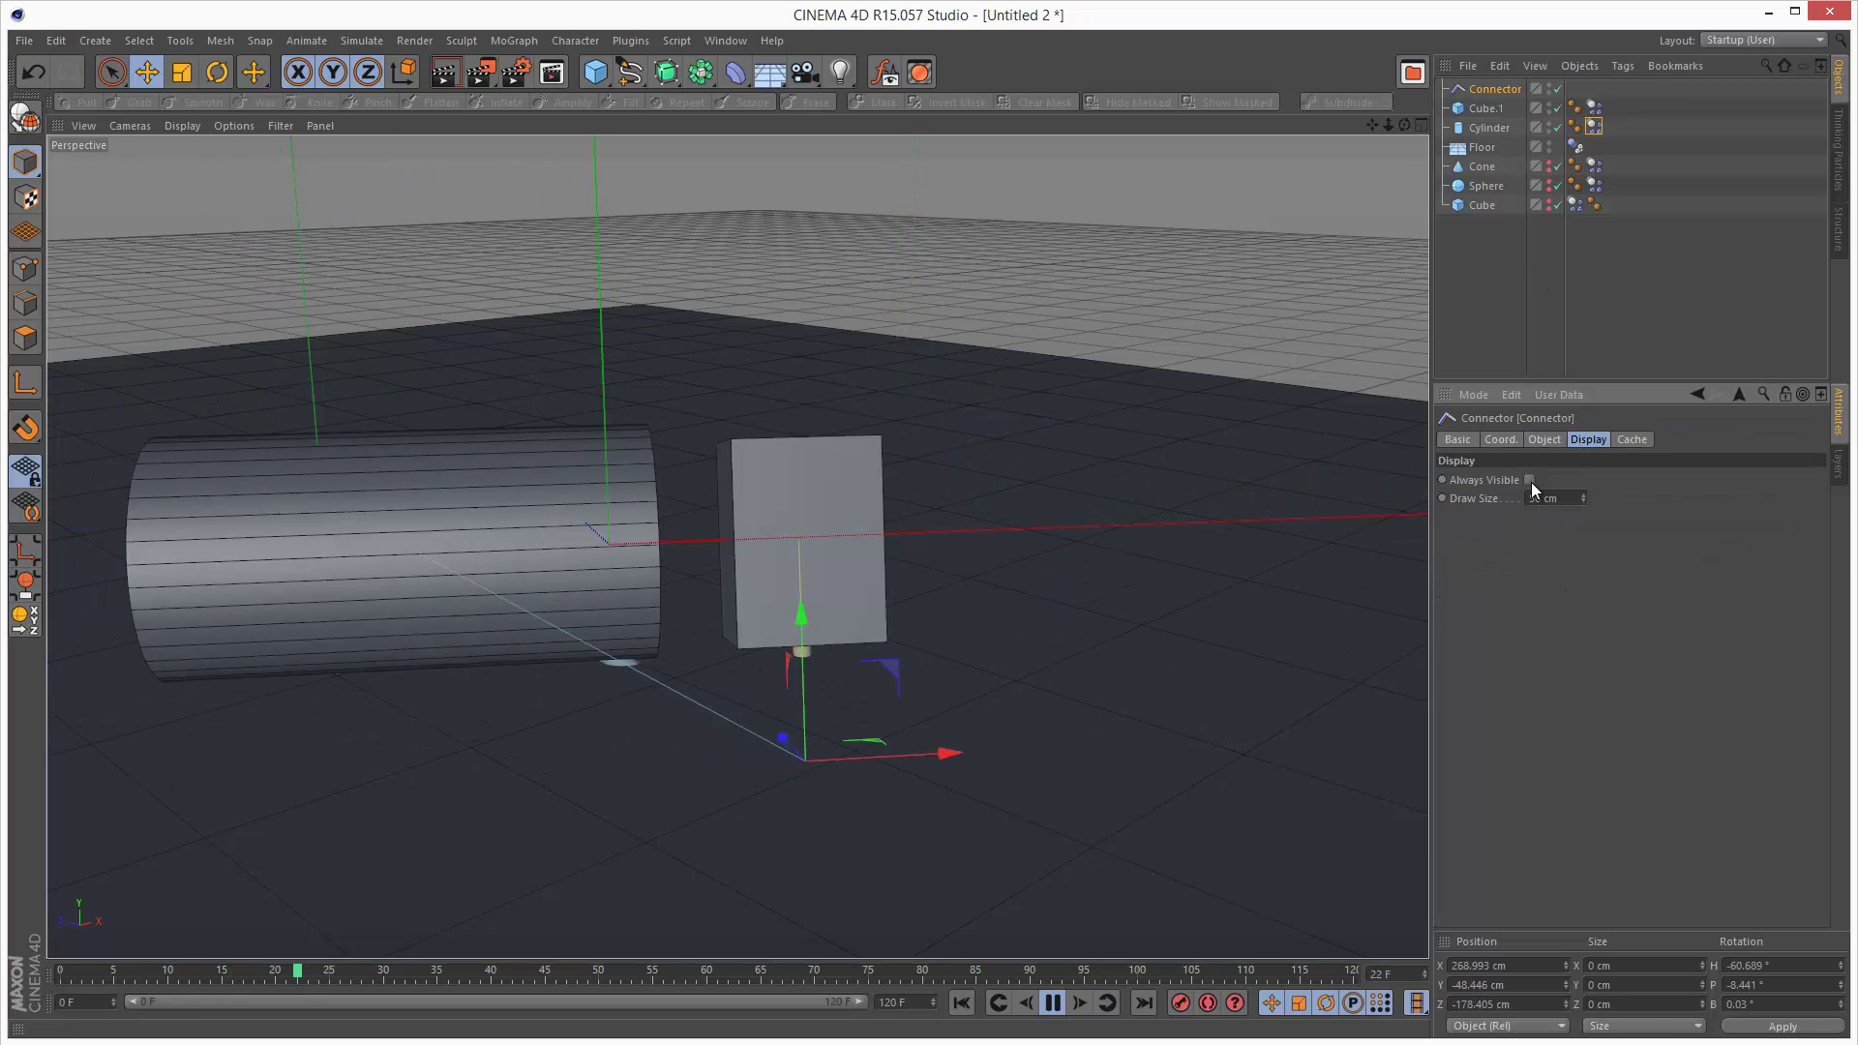
{"action": "left_click", "coordinate": [970, 1003]}
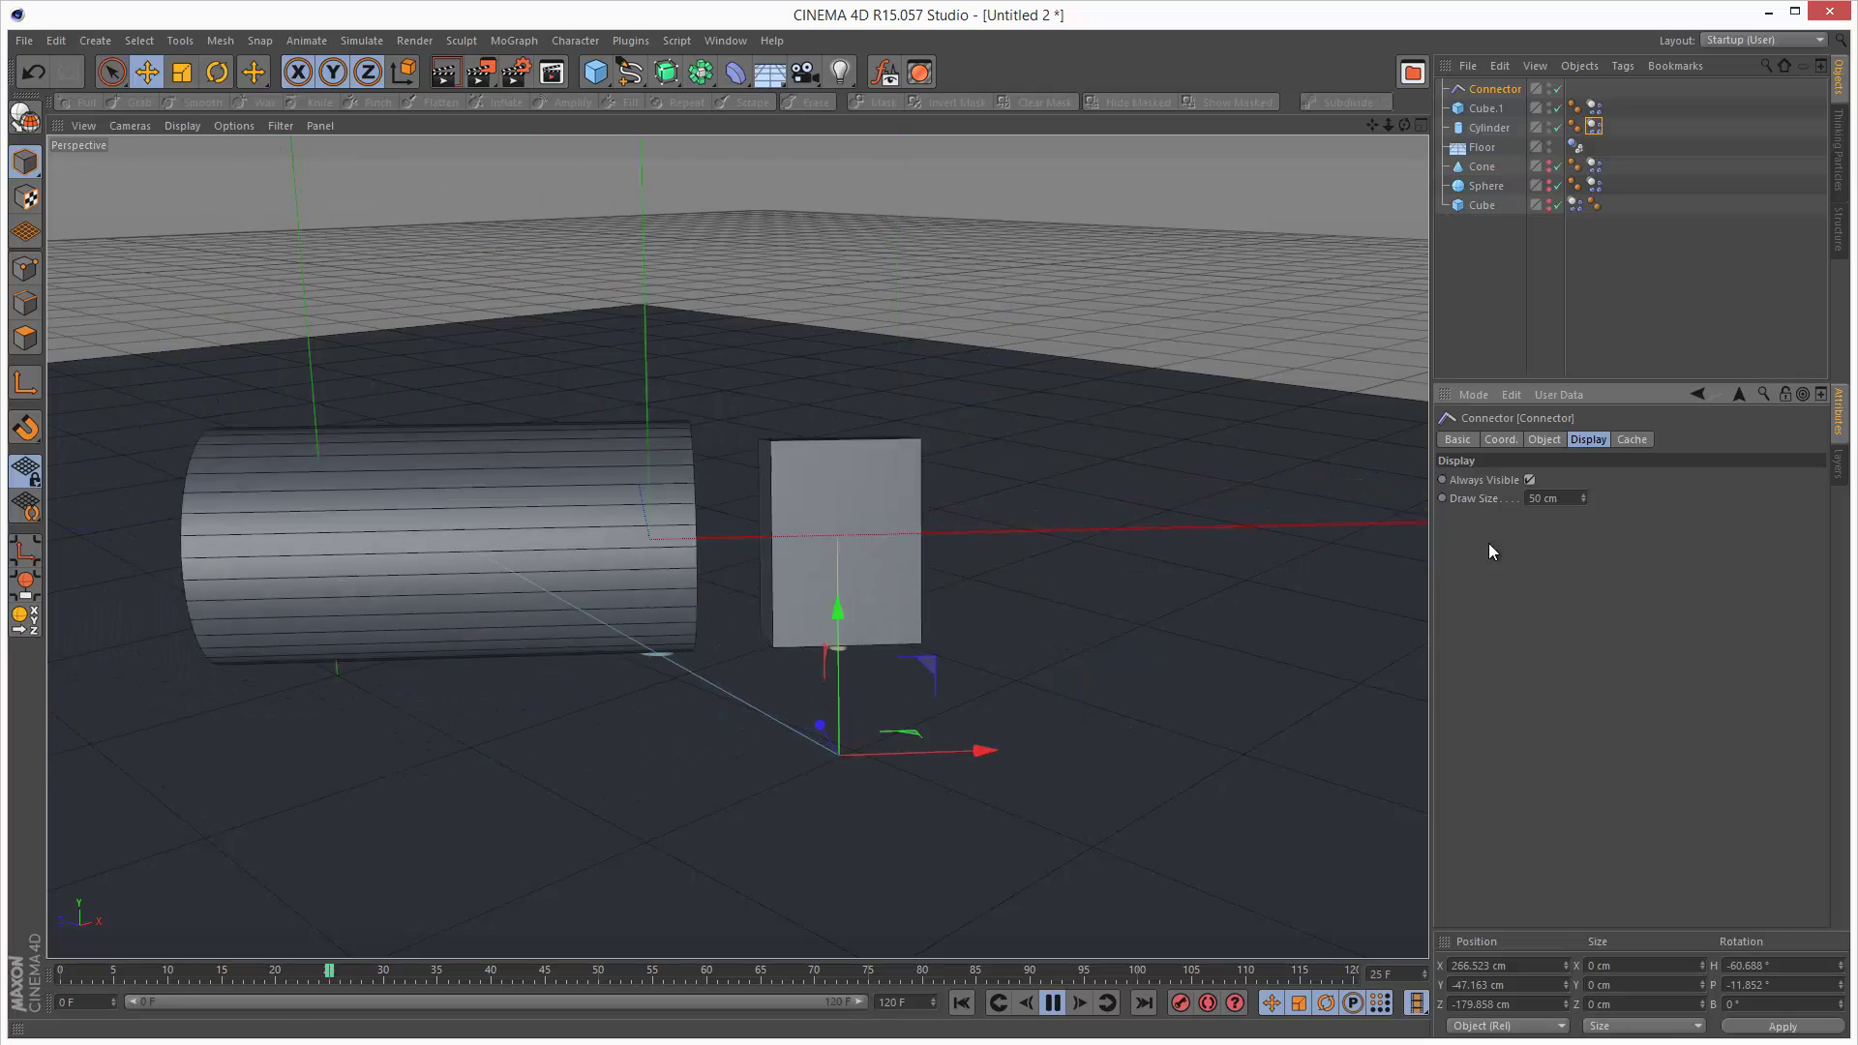
{"action": "left_click", "coordinate": [1542, 439]}
Switch the connector type to Cardan and watch playback from a higher, zoomed-out view
{"action": "left_click", "coordinate": [1583, 524]}
{"action": "left_click", "coordinate": [1583, 521]}
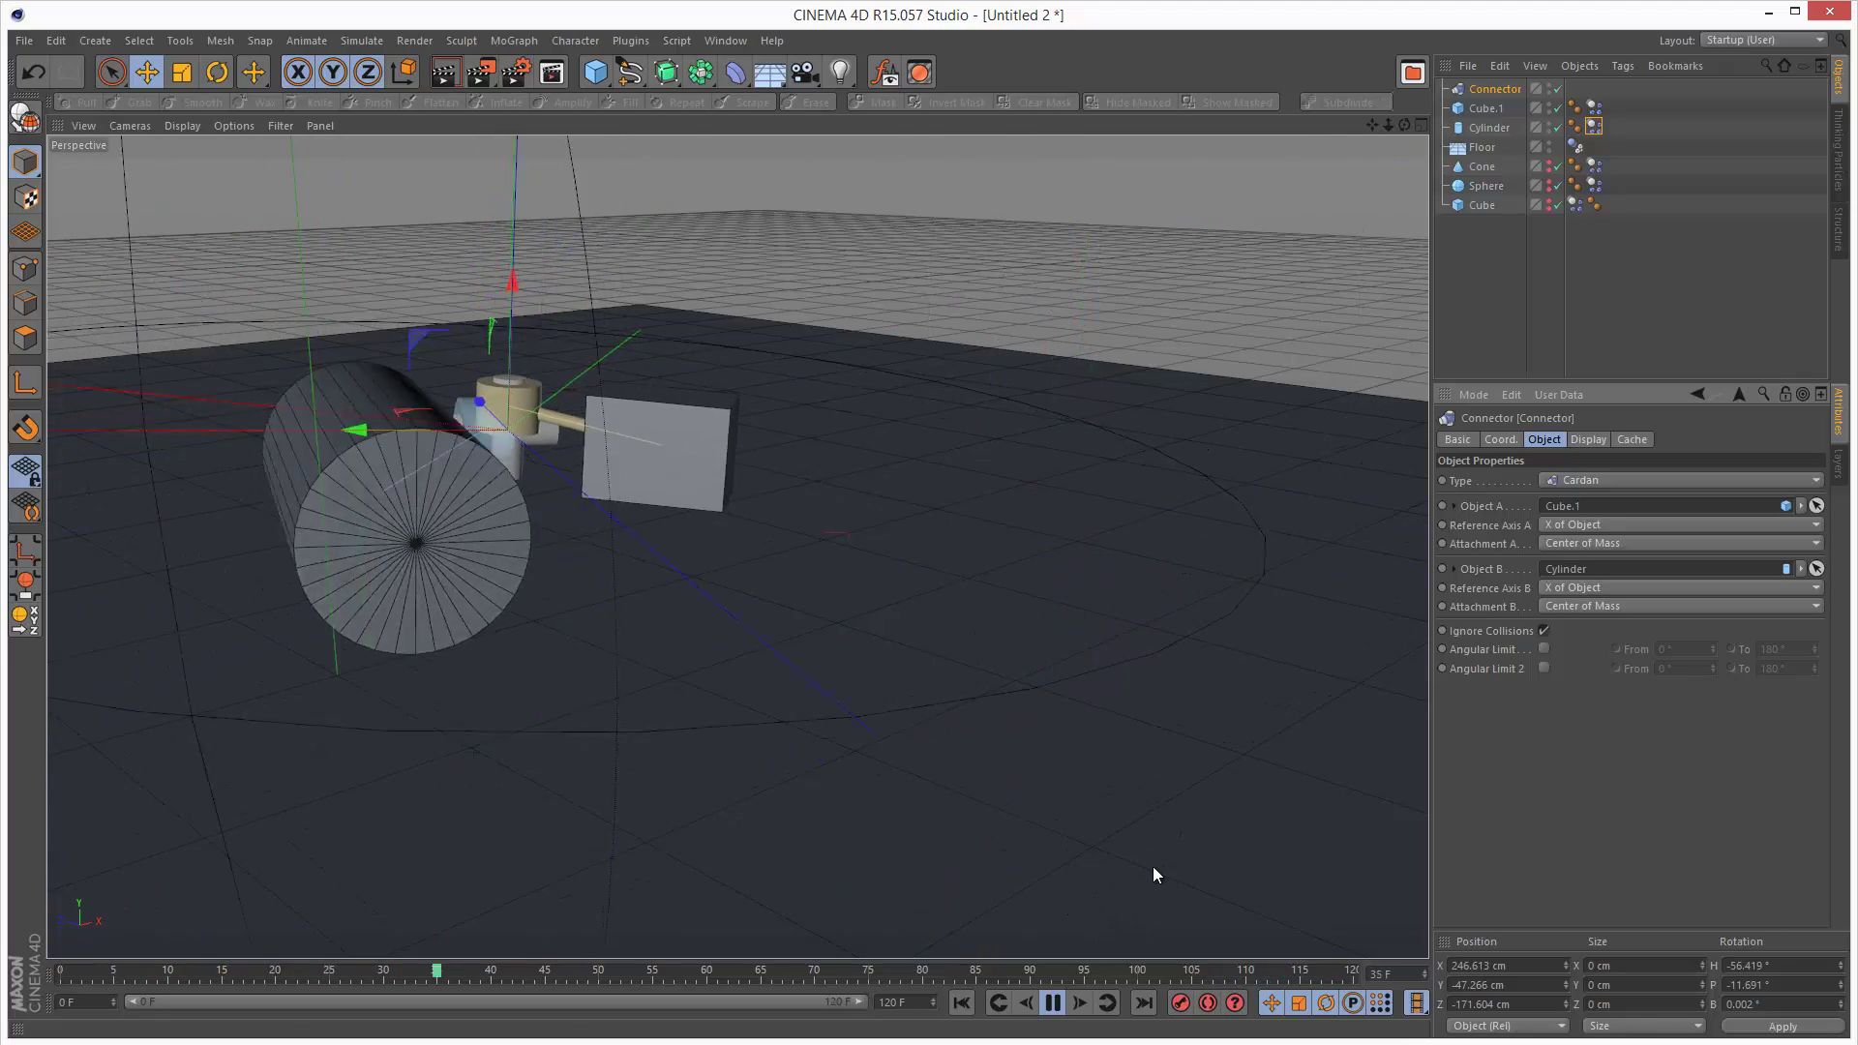
{"action": "left_click_drag", "start_coordinate": [965, 589], "coordinate": [968, 590], "text": "alt"}
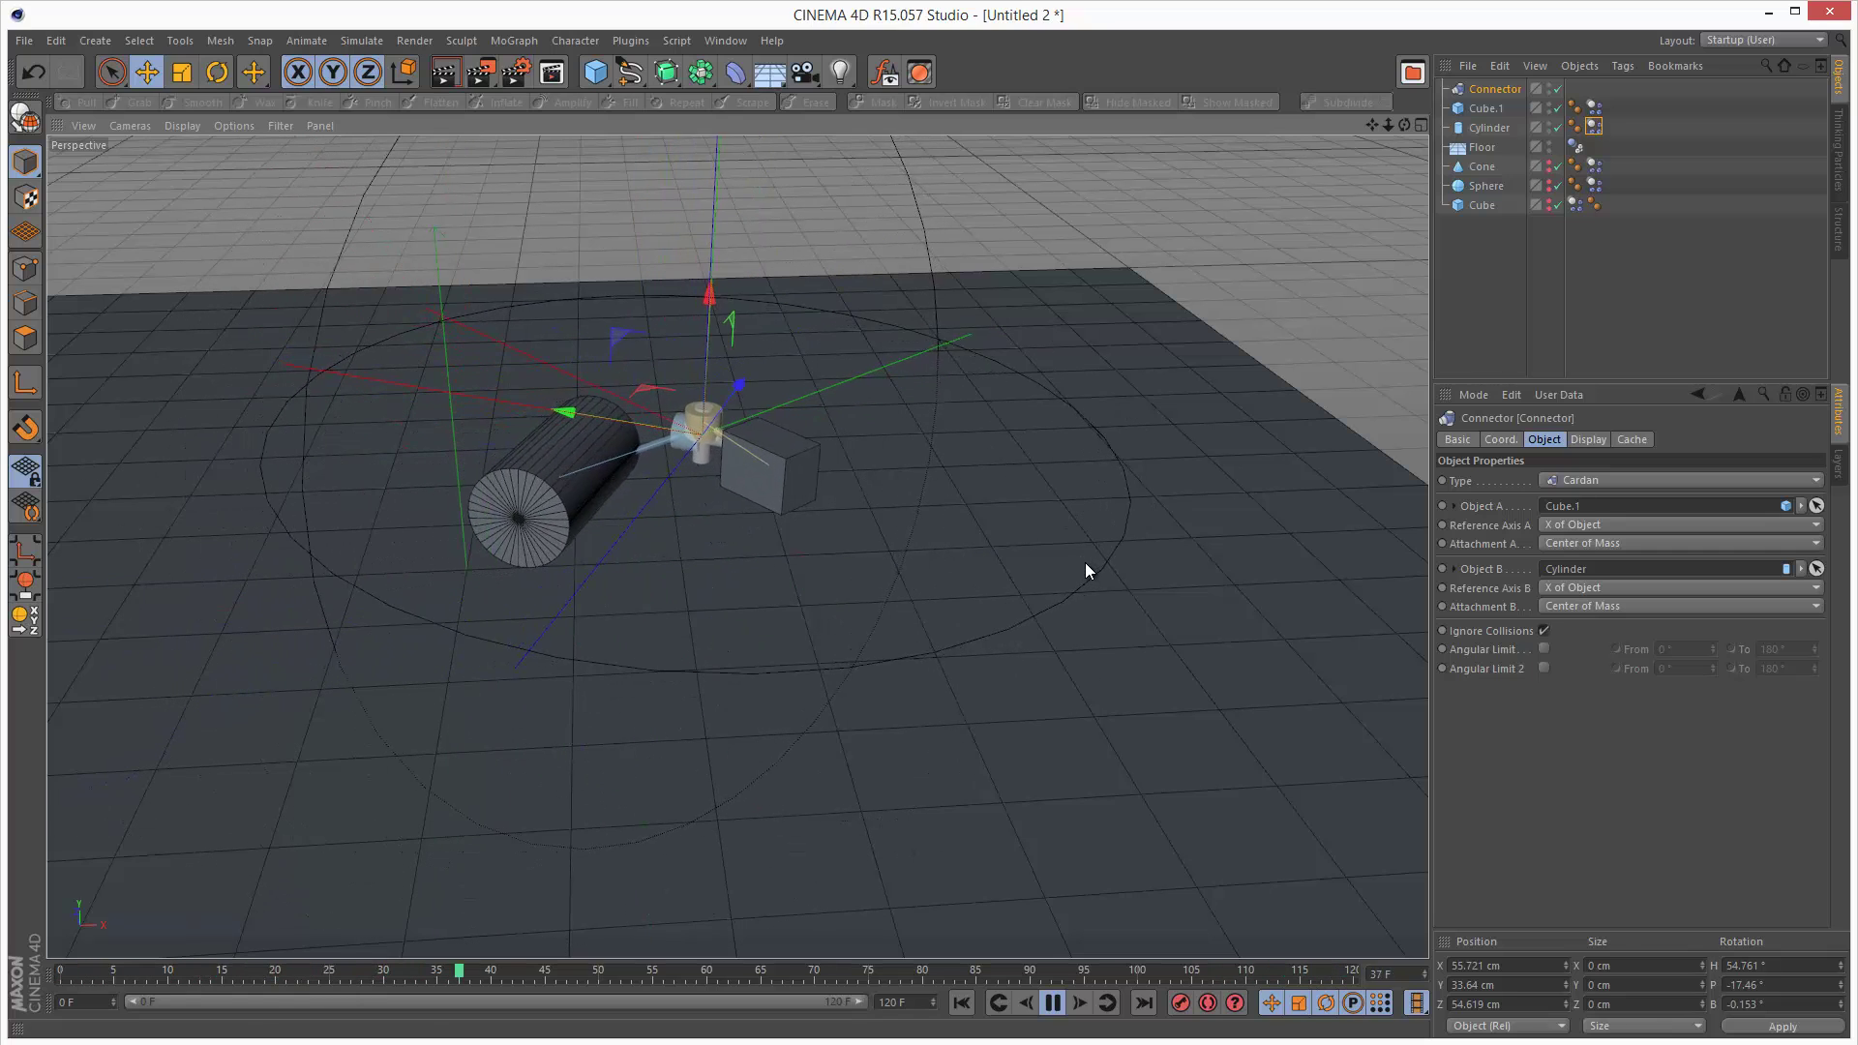
Stop playback at frame 83 and read the Help entry for the Connectors visualization option
{"action": "left_click", "coordinate": [1053, 1003]}
{"action": "left_click", "coordinate": [56, 41]}
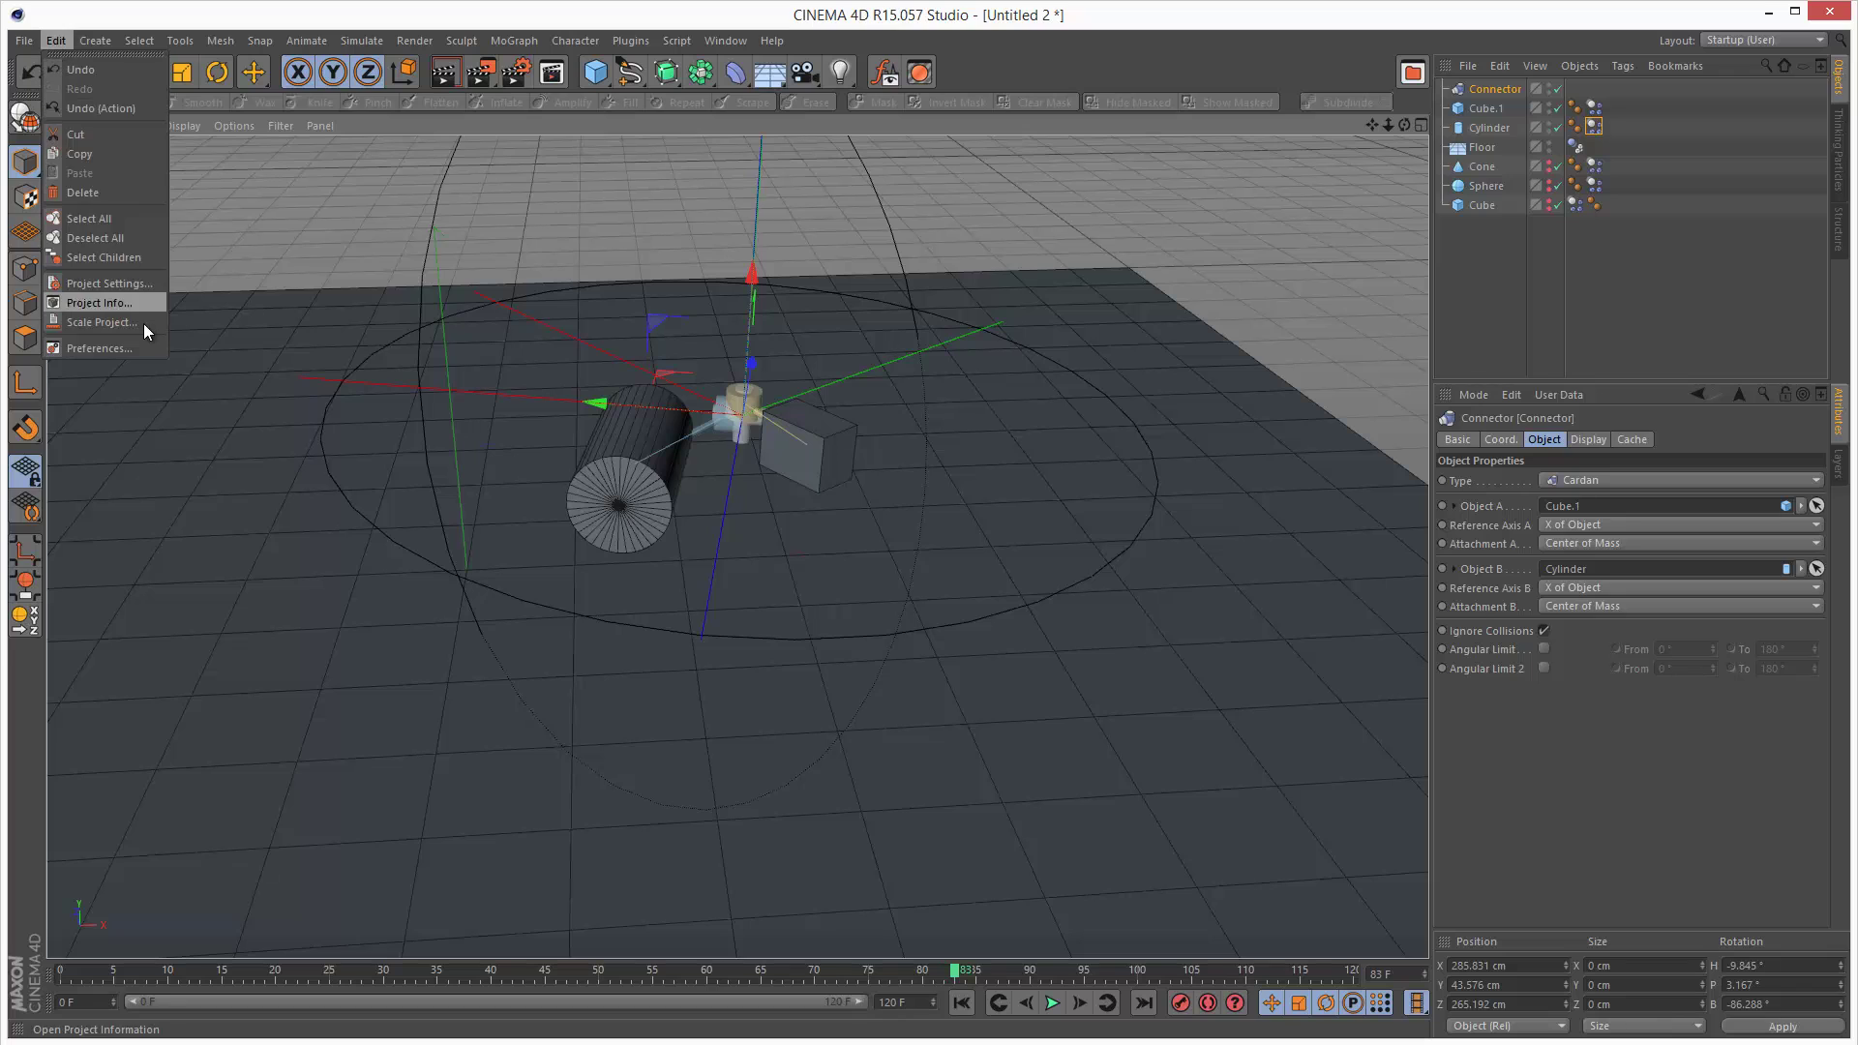
{"action": "left_click", "coordinate": [108, 284]}
{"action": "right_click", "coordinate": [1484, 607]}
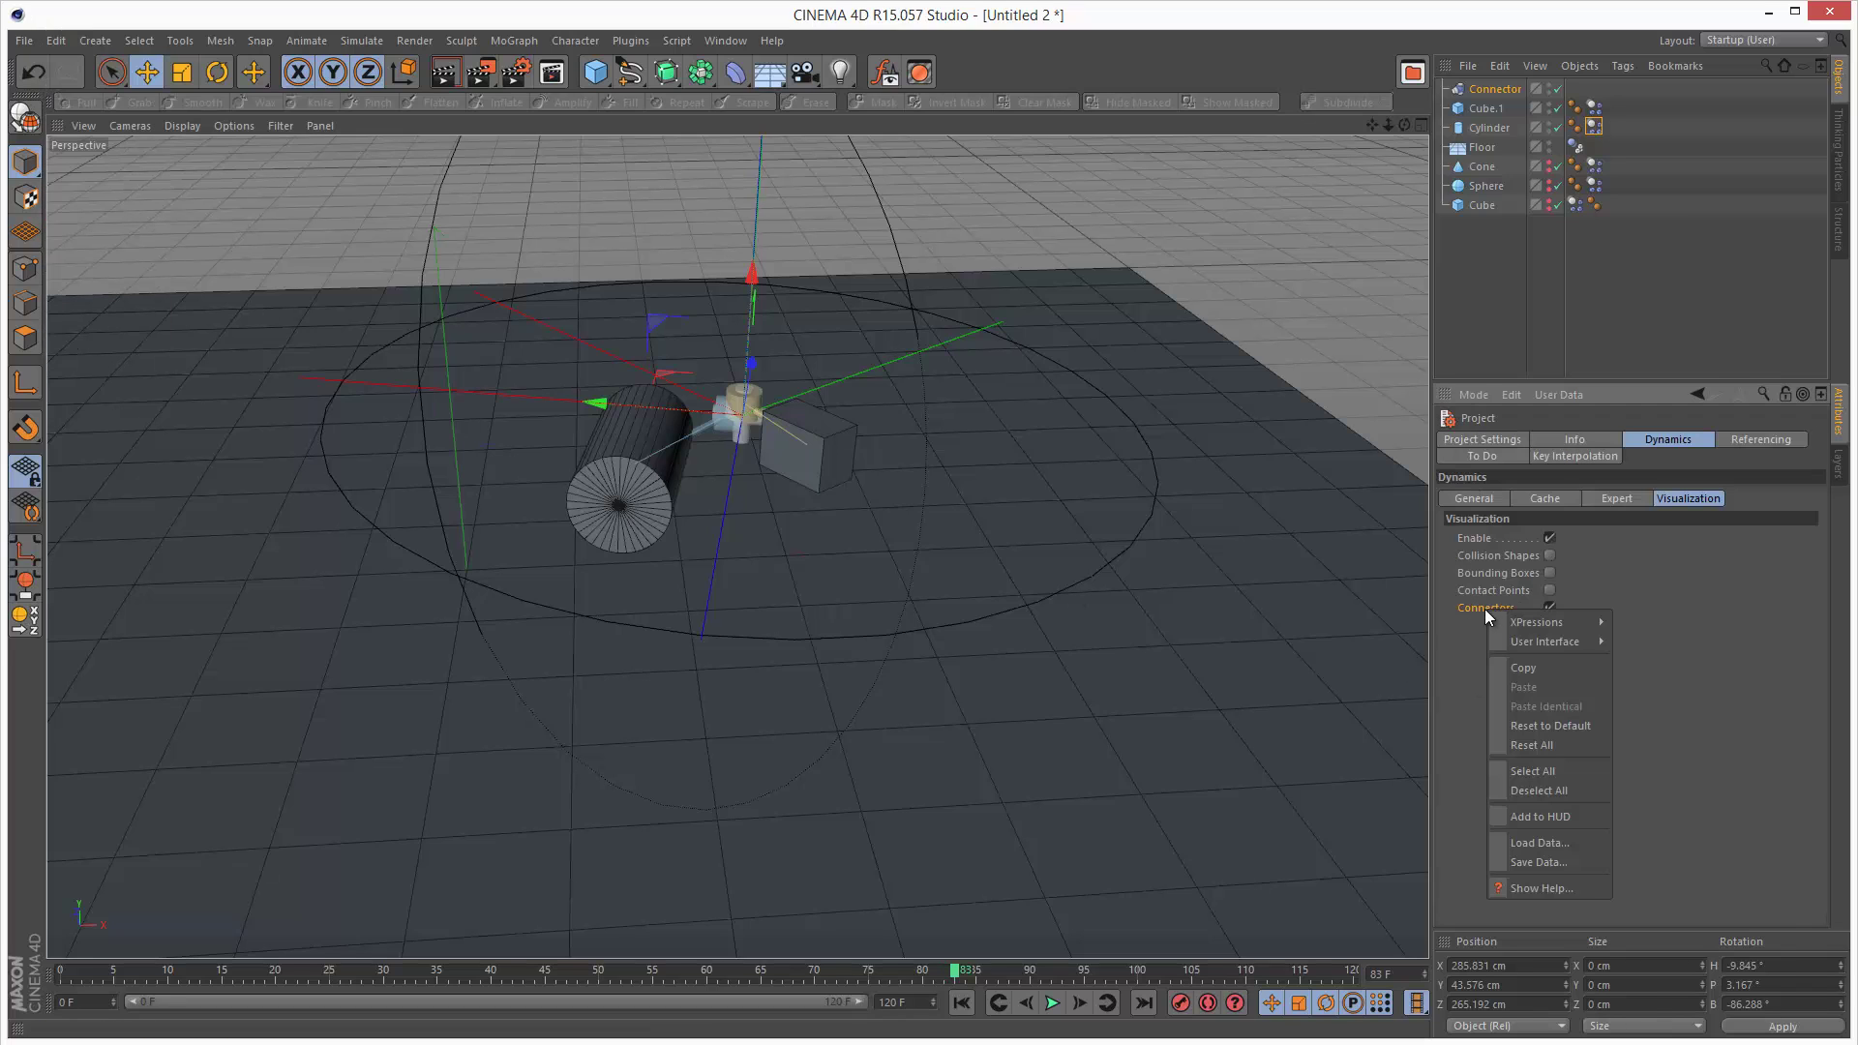
{"action": "left_click", "coordinate": [1542, 885]}
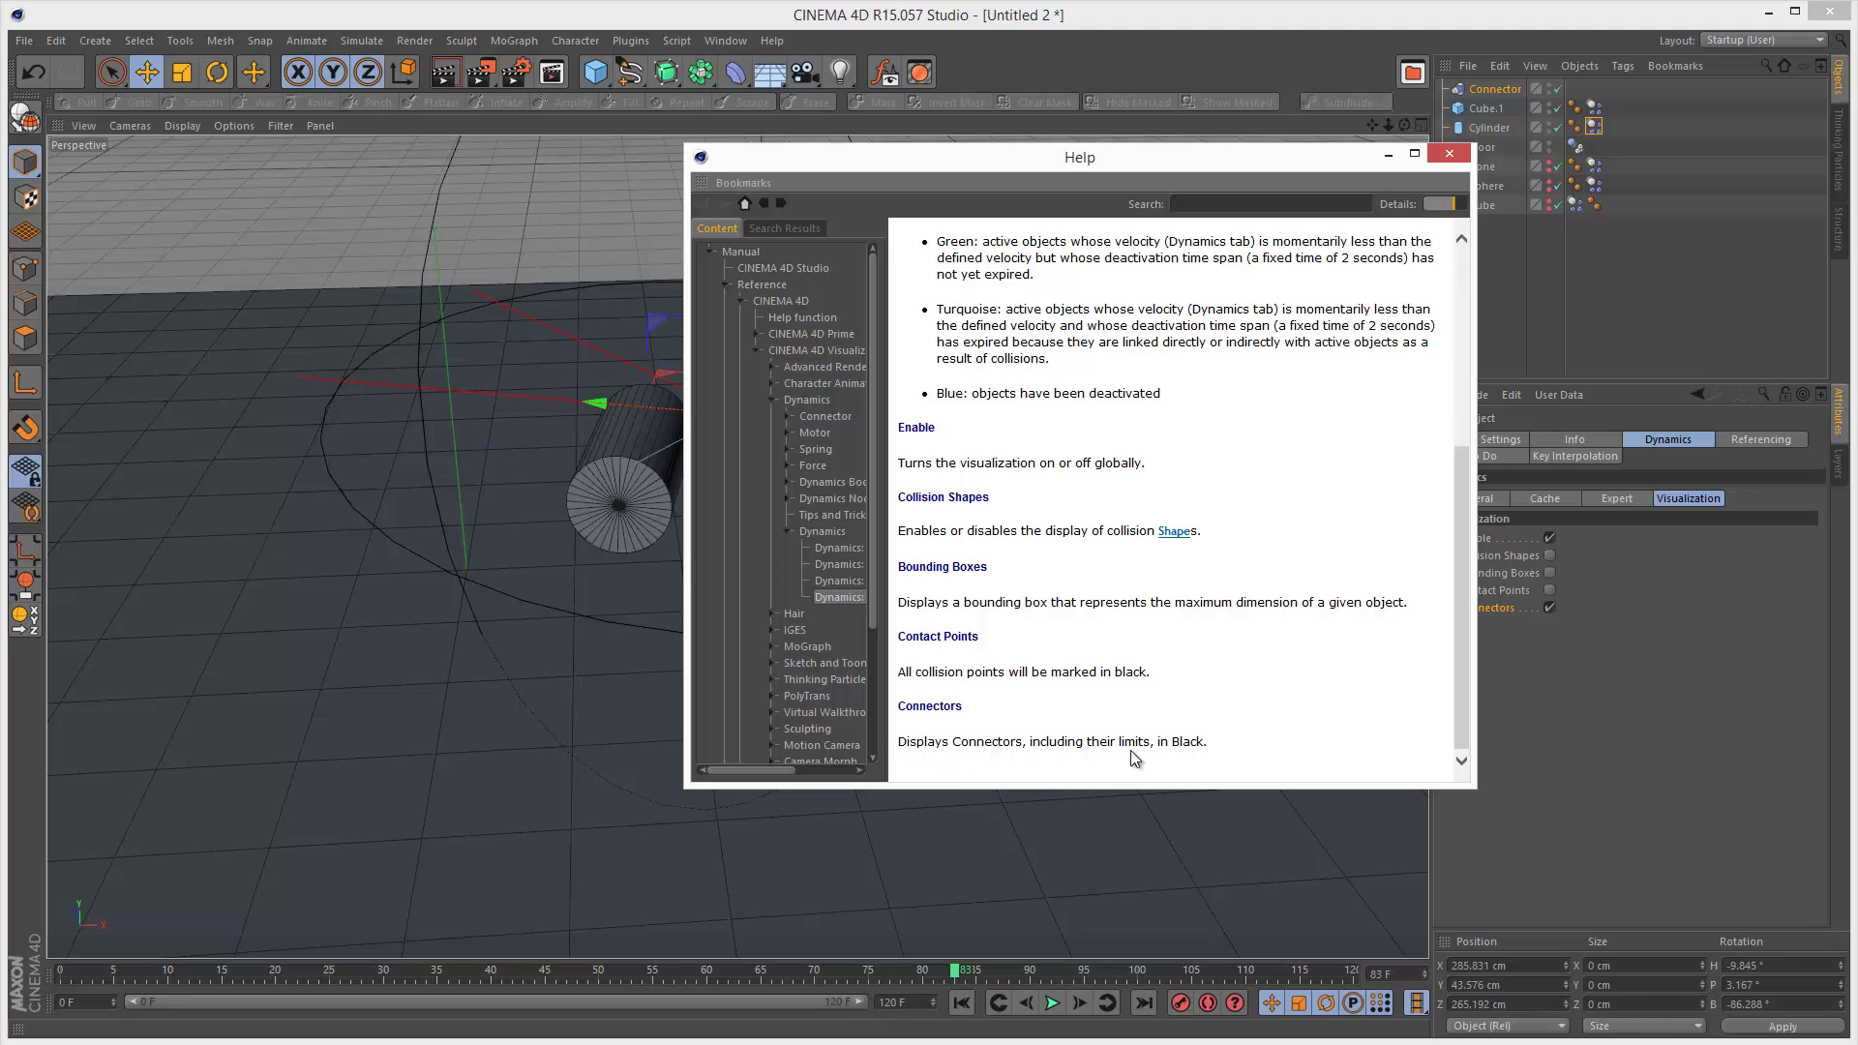
{"action": "left_click", "coordinate": [1449, 155]}
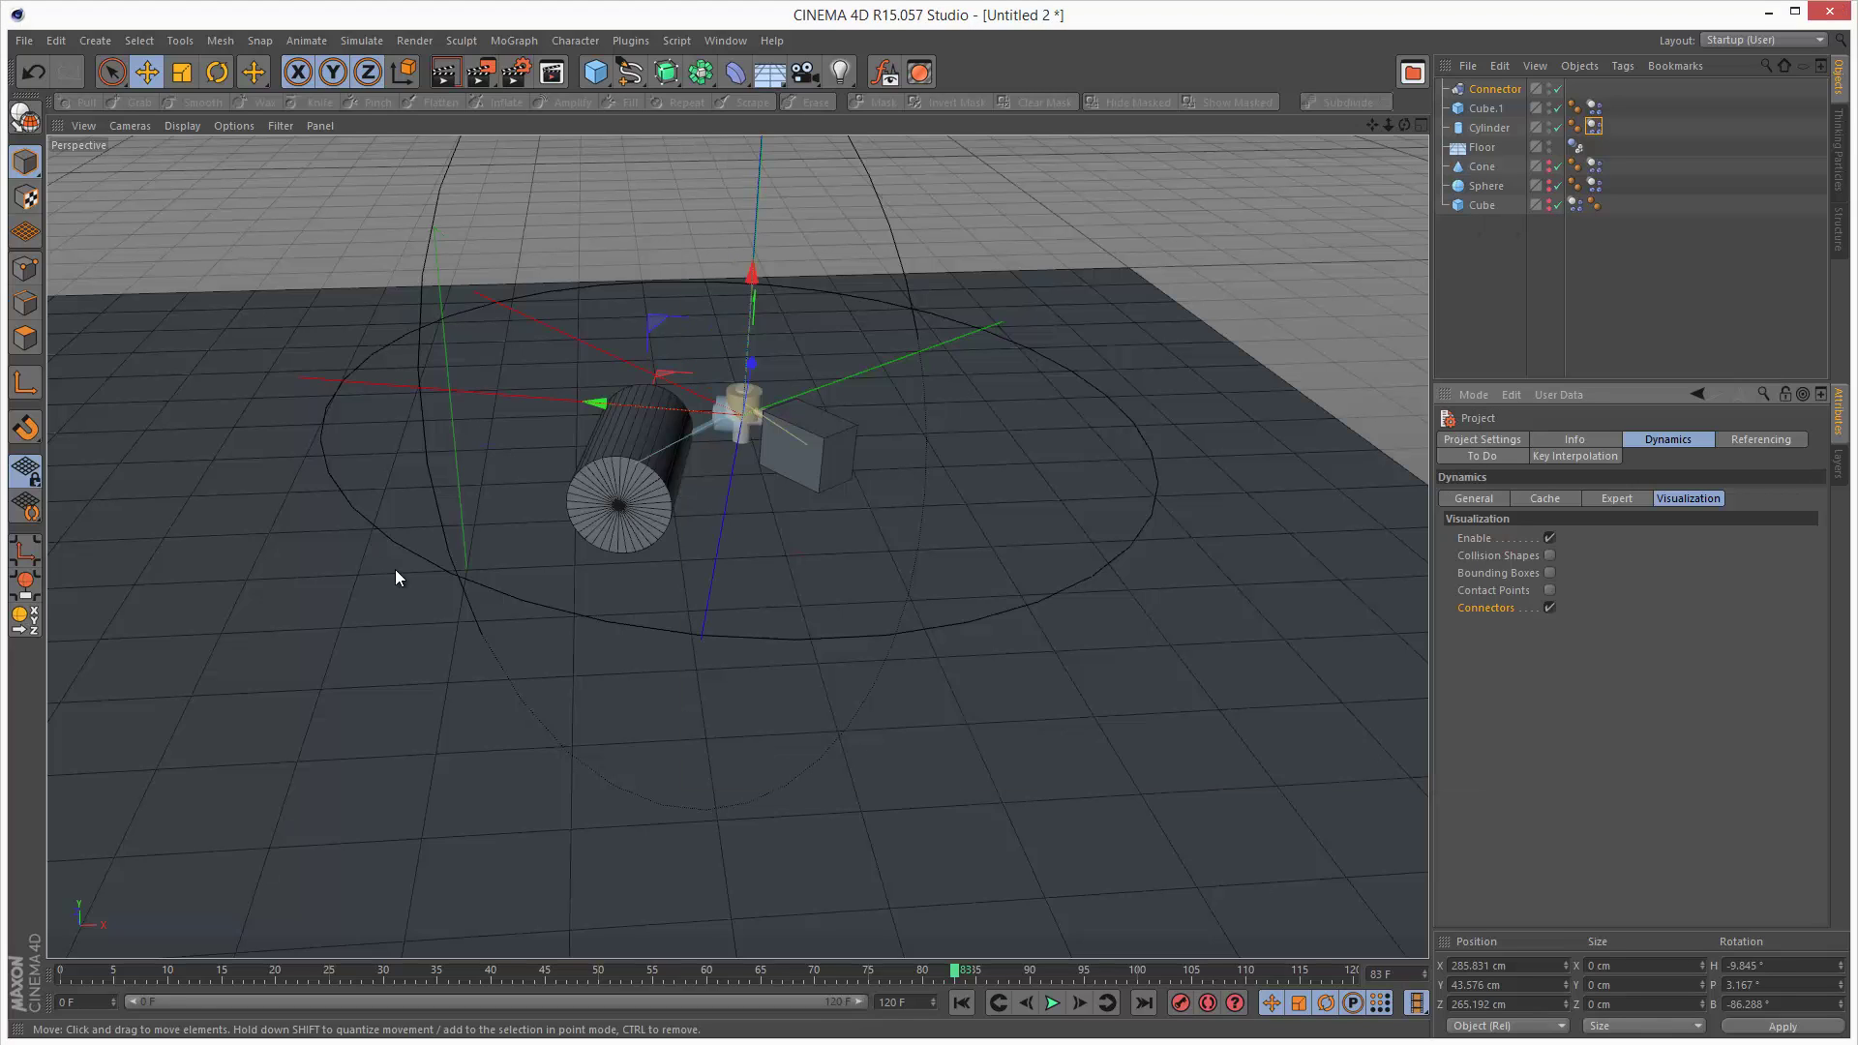
Enable Collision Shapes, Bounding Boxes and Contact Points, then replay the simulation from the start
{"action": "left_click", "coordinate": [960, 1002]}
{"action": "left_click", "coordinate": [1052, 1002]}
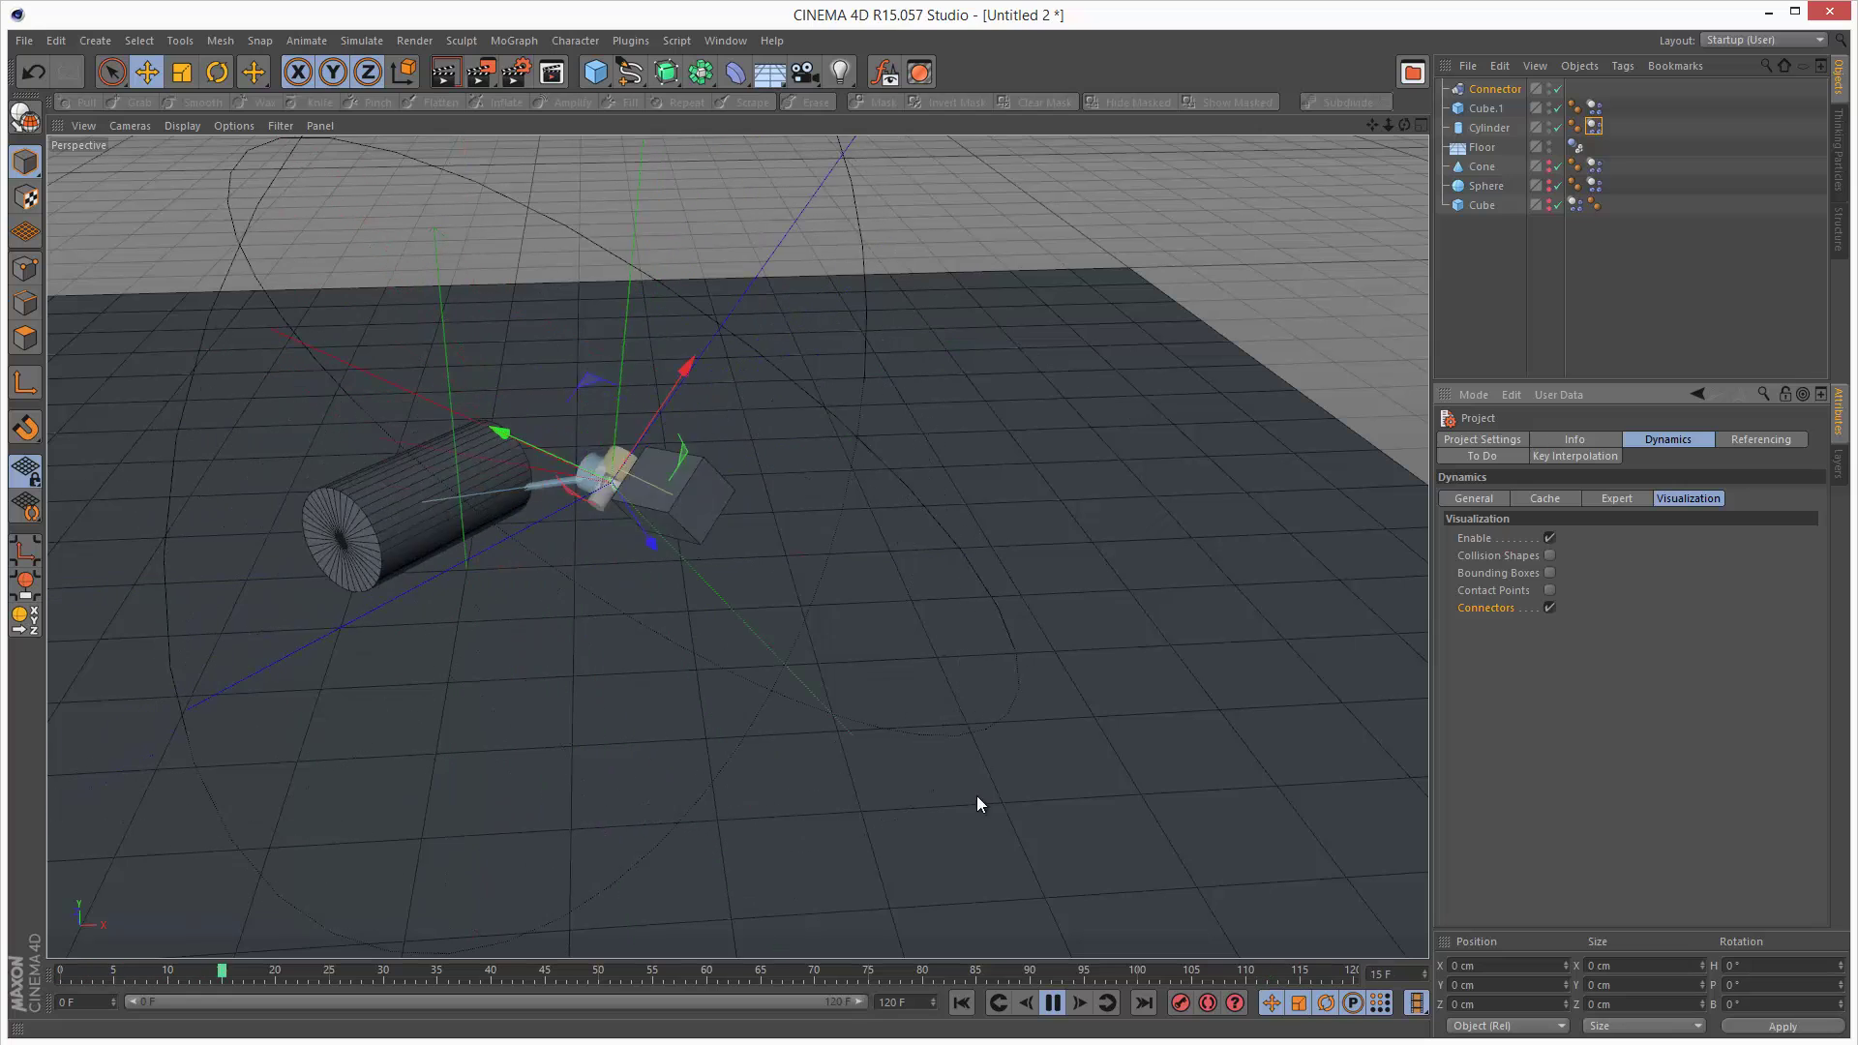
{"action": "left_click", "coordinate": [1053, 1003]}
{"action": "left_click_drag", "start_coordinate": [1550, 591], "coordinate": [1550, 555]}
{"action": "left_click", "coordinate": [960, 1003]}
{"action": "left_click", "coordinate": [1053, 1002]}
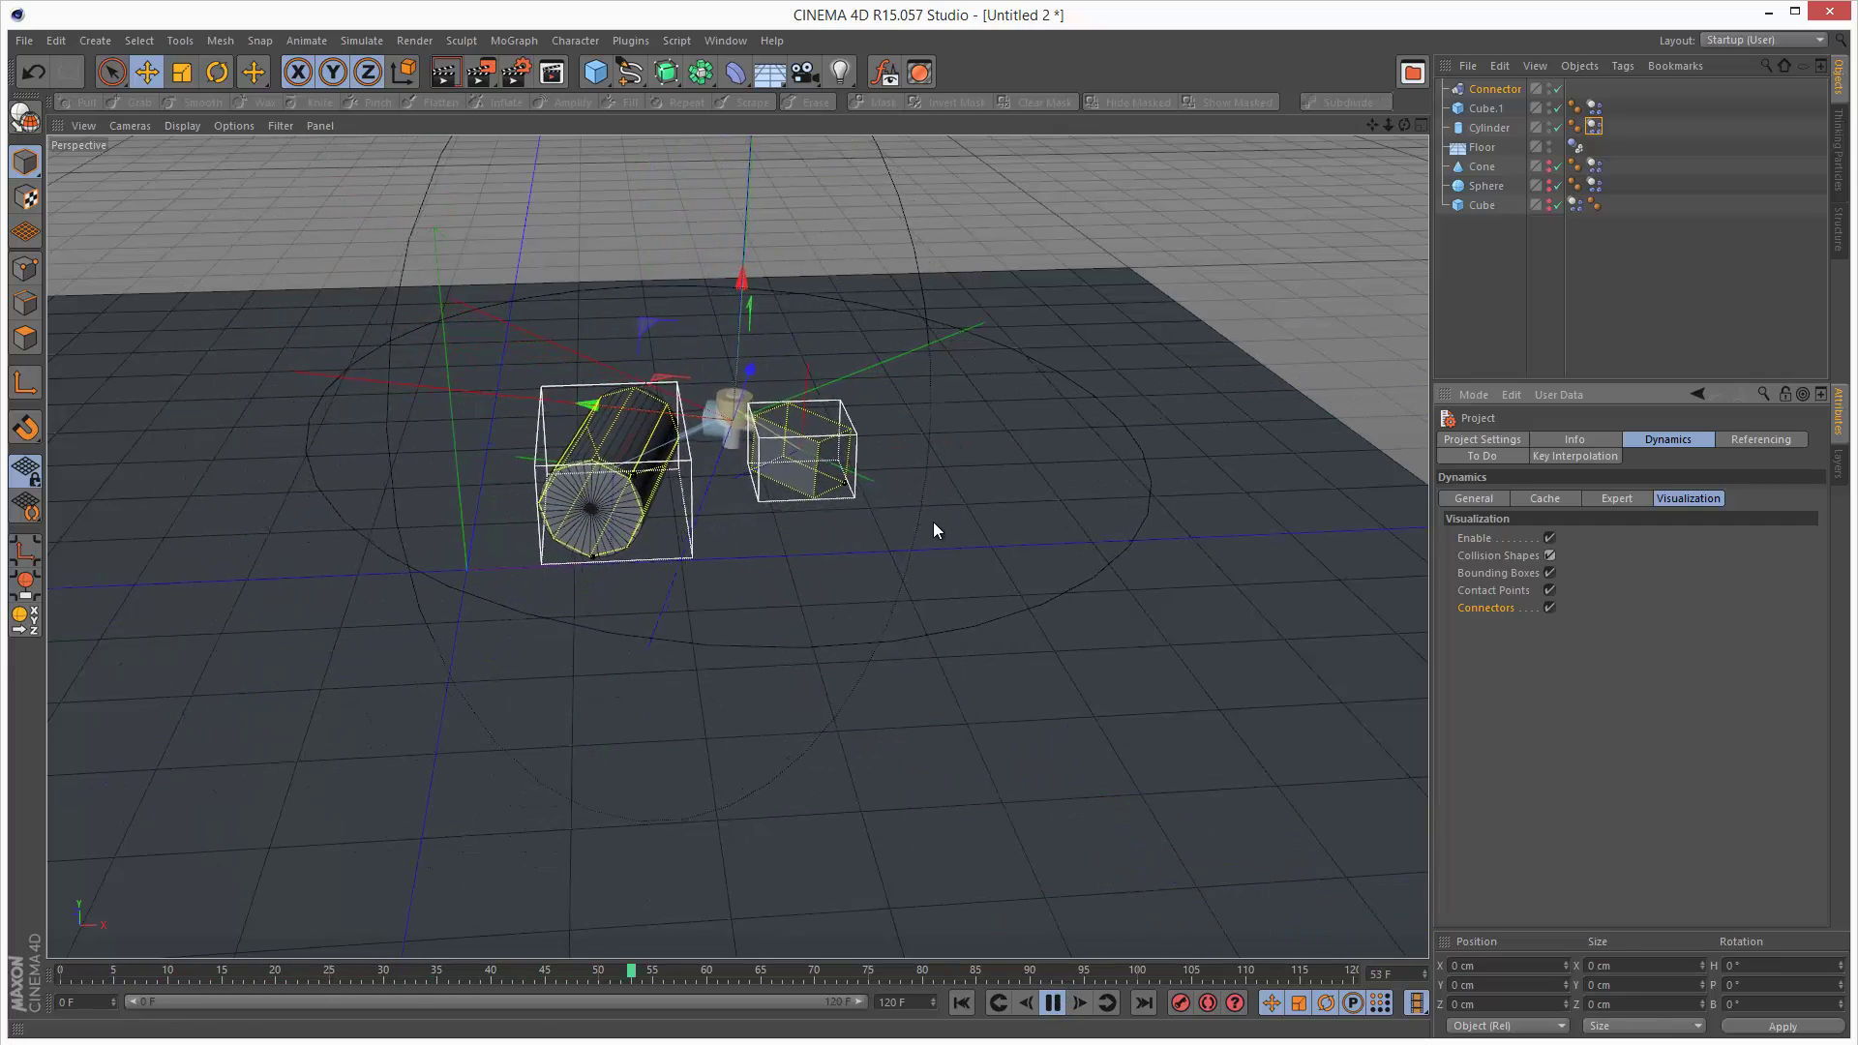